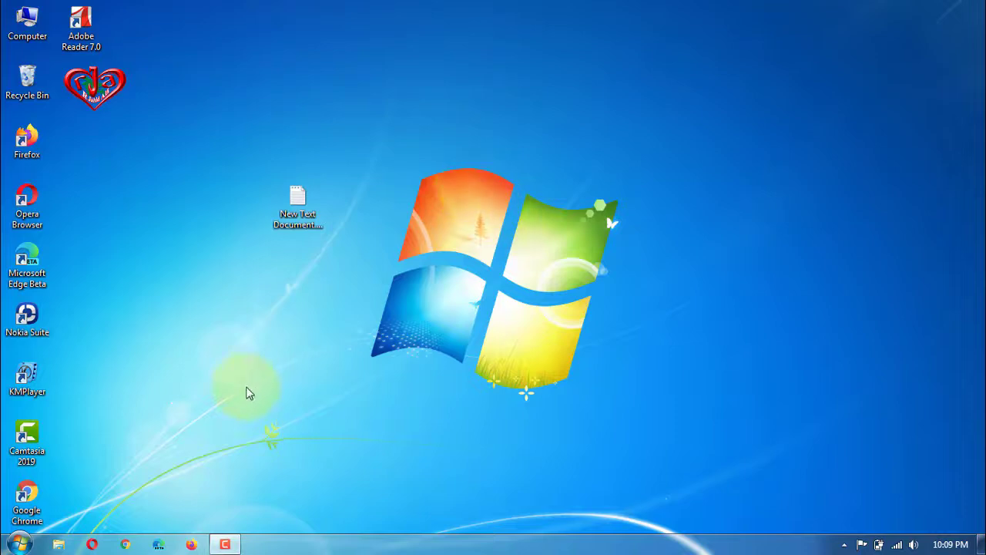
- Open New Text Document.txt and copy the getcaptchajob.com referral link
click(297, 215)
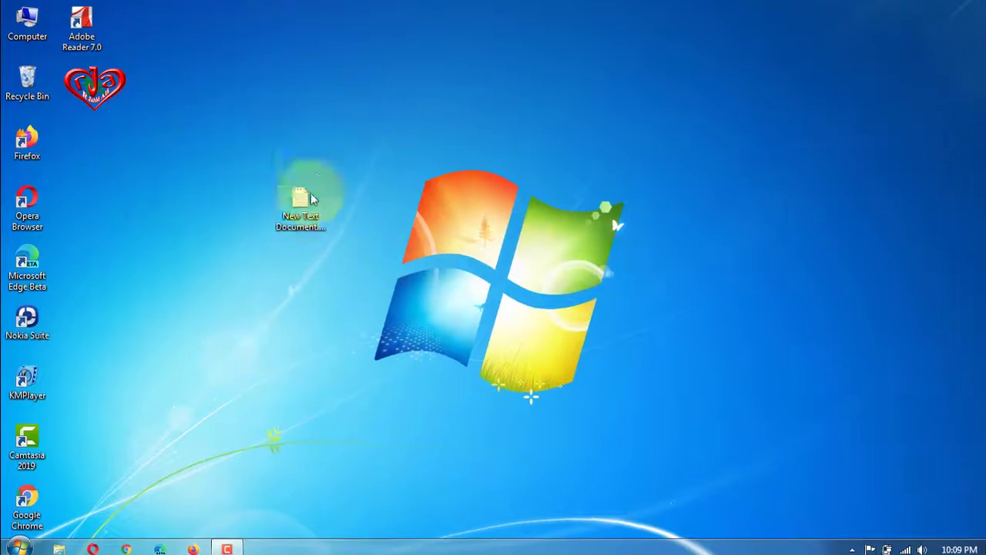
double_click(313, 227)
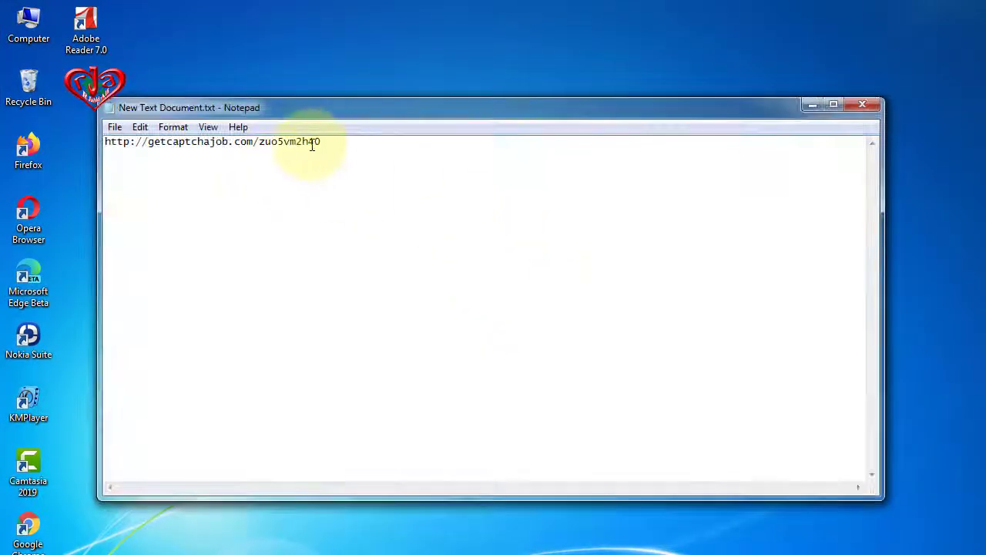
drag(330, 141, 105, 141)
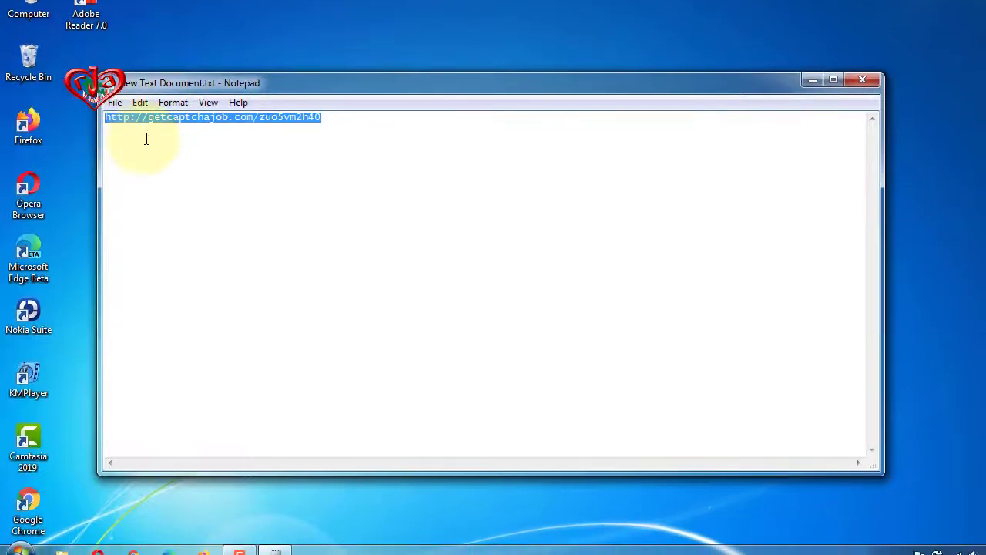
right_click(168, 125)
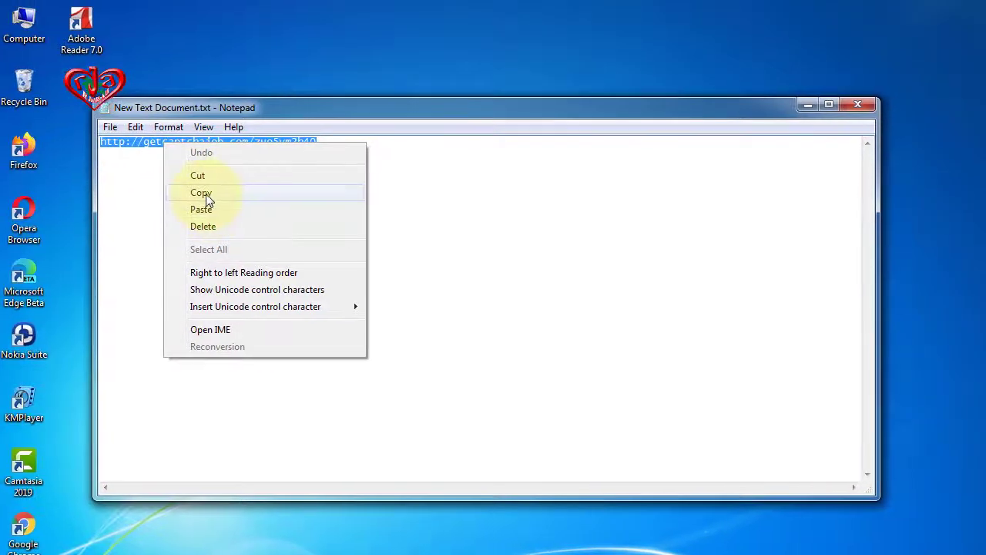
click(208, 192)
- Minimize Notepad and refresh the desktop several times
click(794, 101)
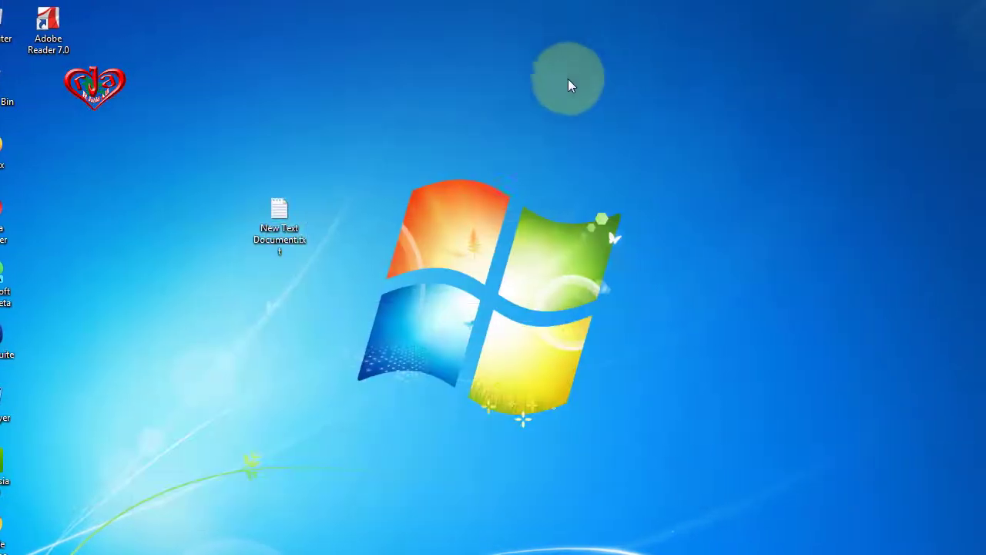
right_click(557, 51)
click(563, 94)
right_click(494, 76)
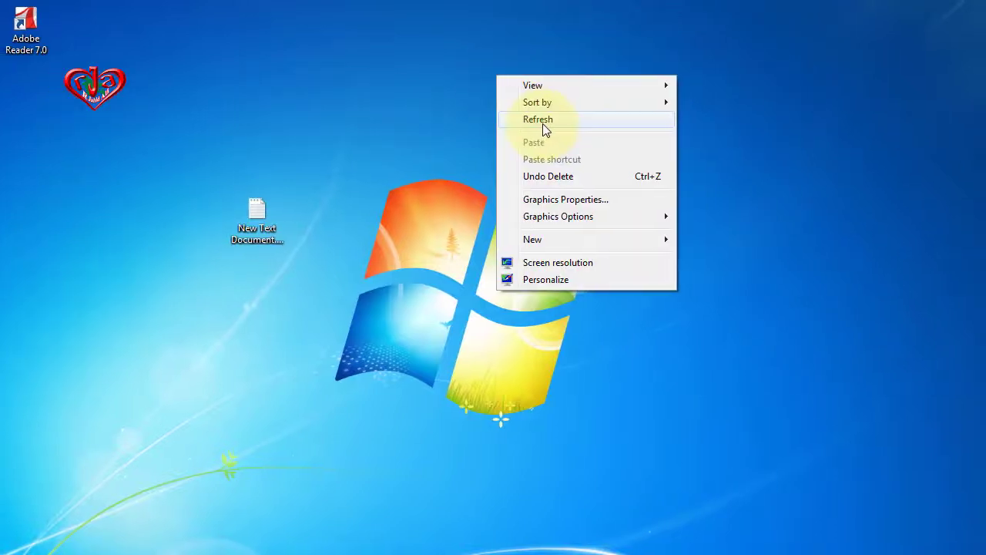
click(541, 121)
right_click(436, 73)
click(497, 117)
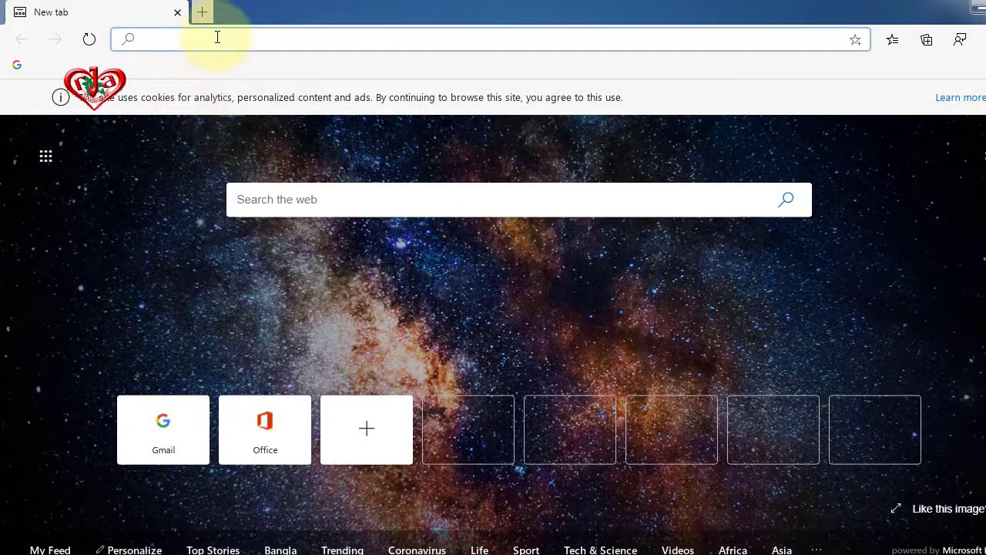
- Paste and go to the copied referral link in Edge, then start a new blank tab
right_click(216, 38)
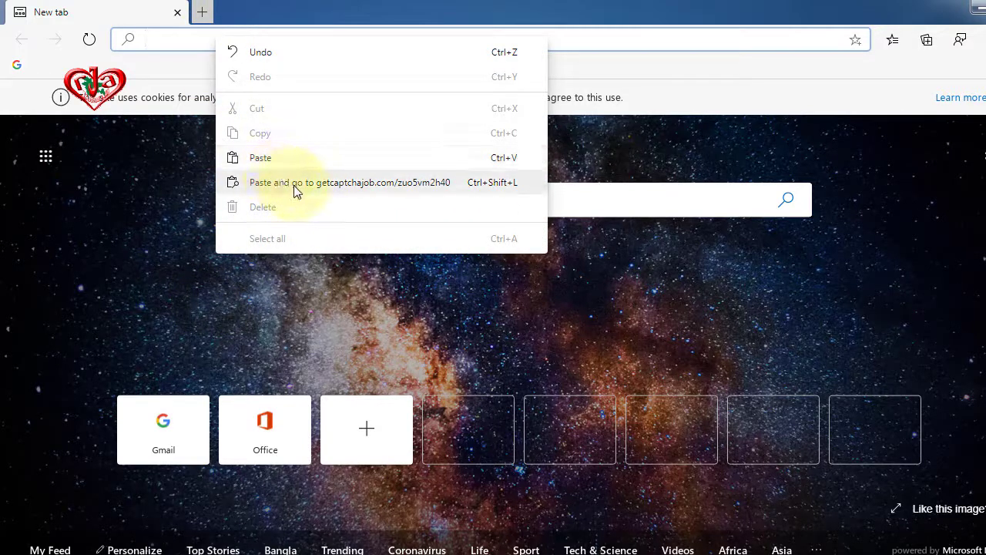
click(303, 185)
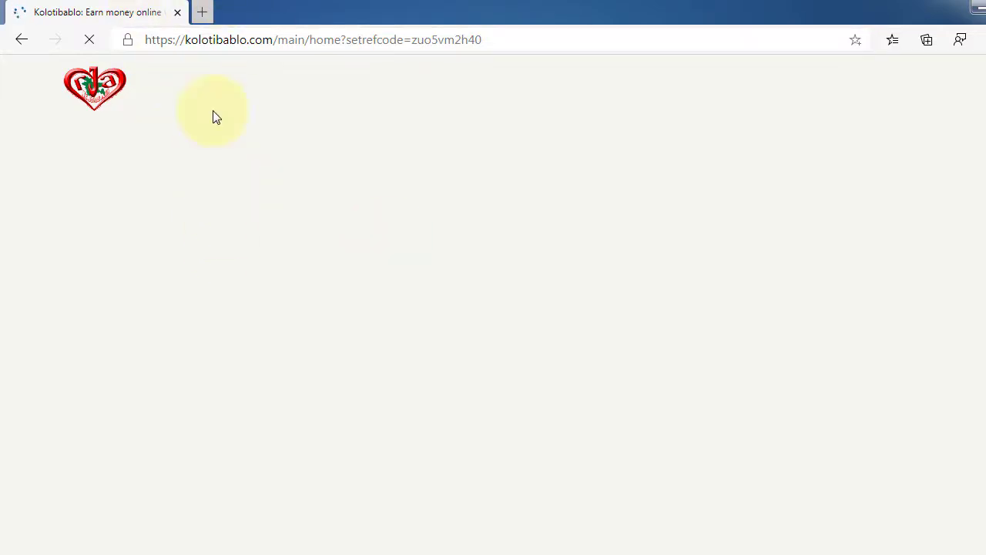
click(202, 12)
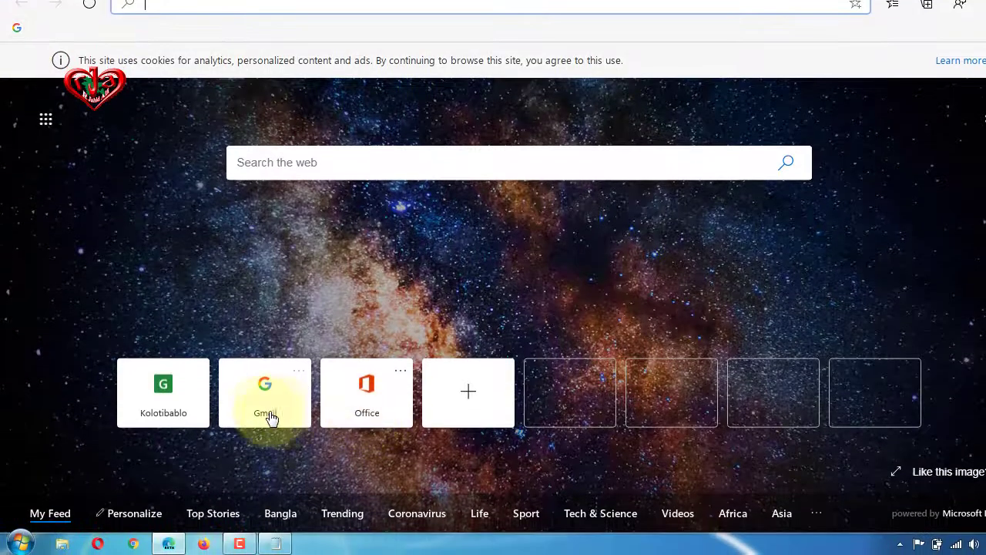
- Open the Gmail inbox in the new tab and reload the Kolotibablo home page in the first tab
click(265, 414)
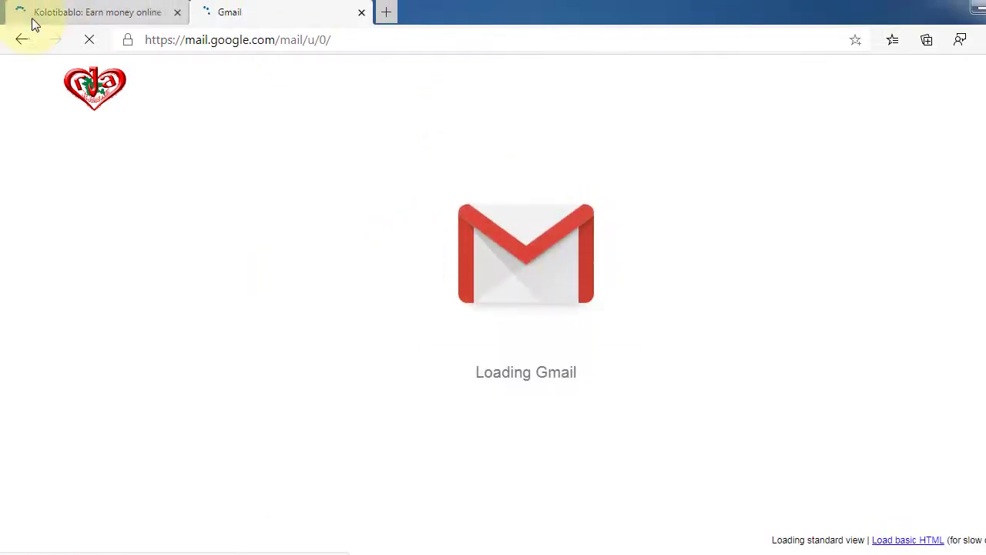
click(62, 7)
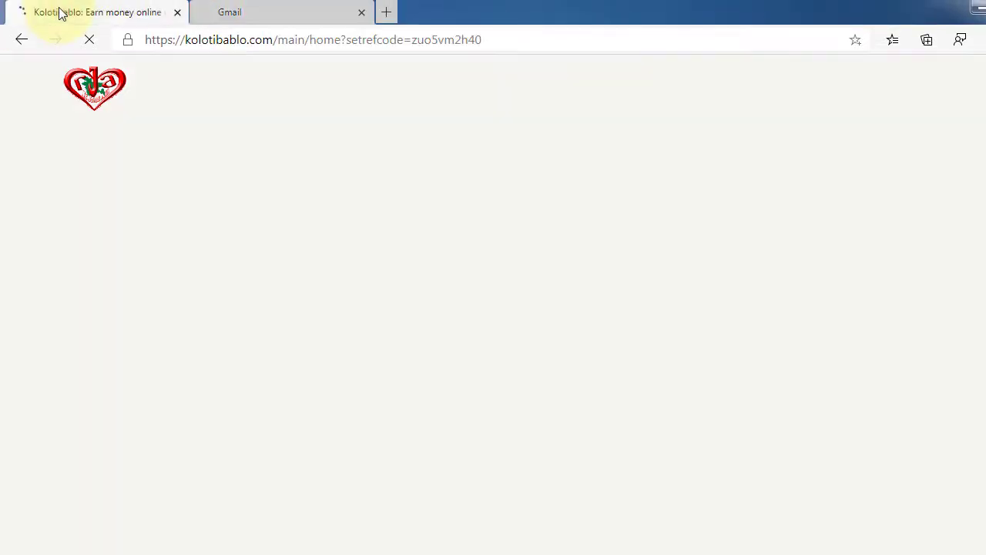
click(266, 15)
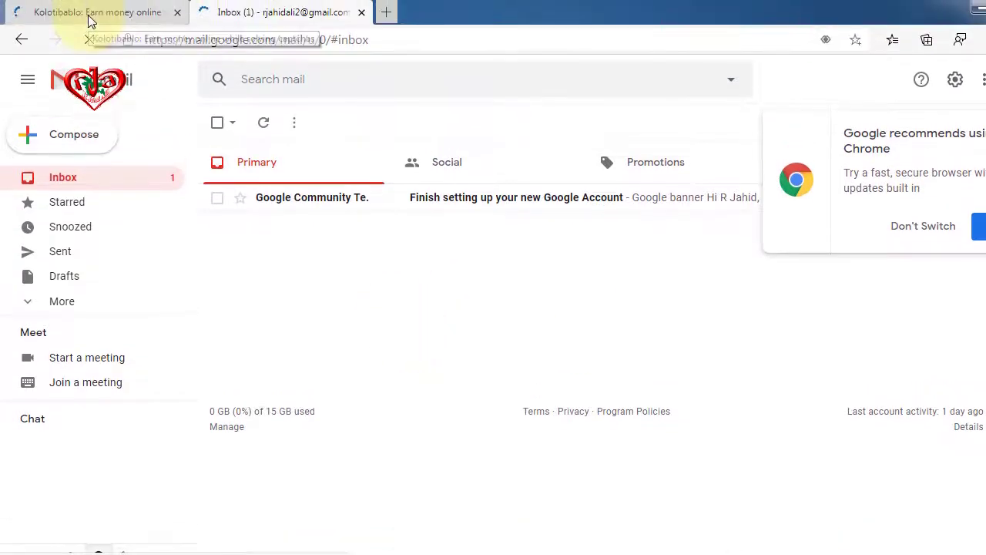
click(90, 17)
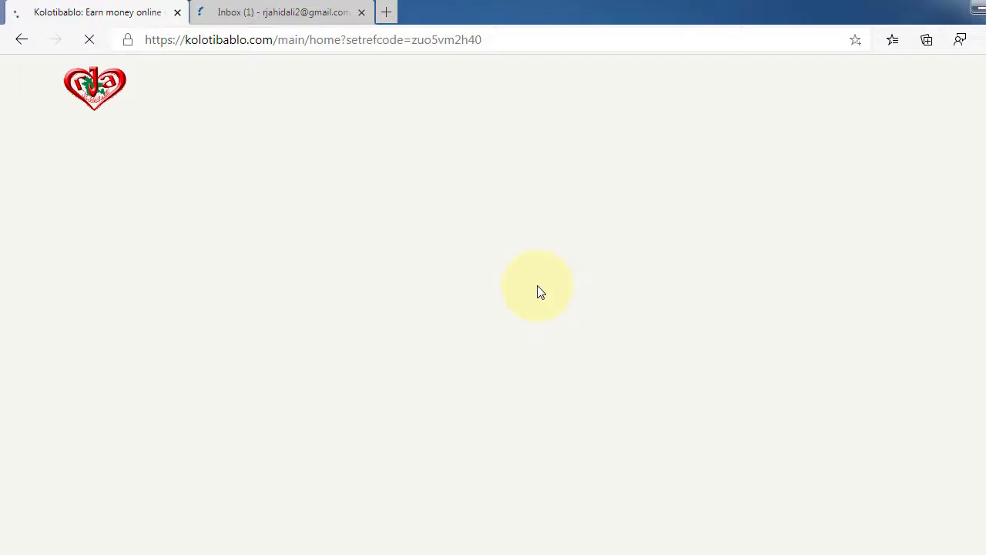
click(87, 40)
click(88, 40)
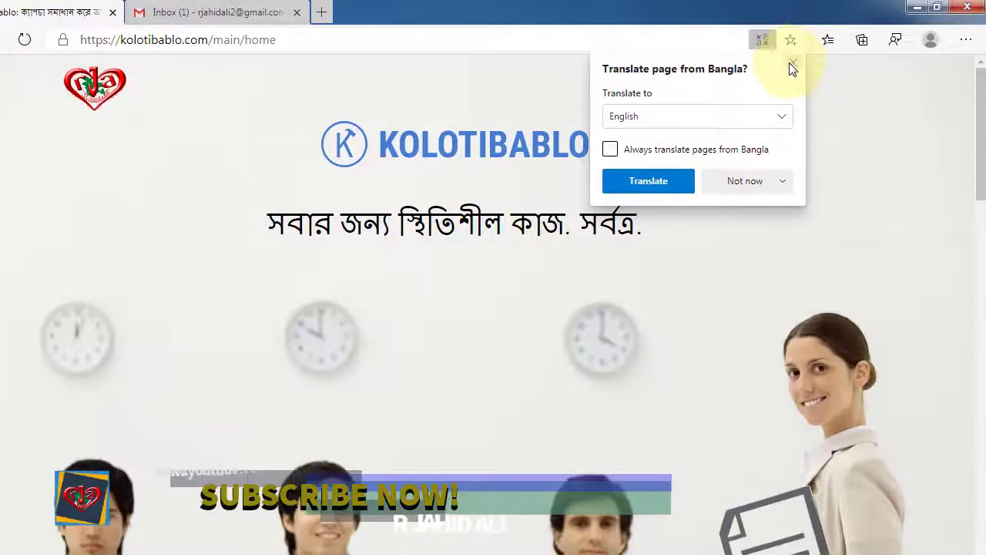
- Dismiss the translation offer and scroll through the Kolotibablo home page
click(791, 63)
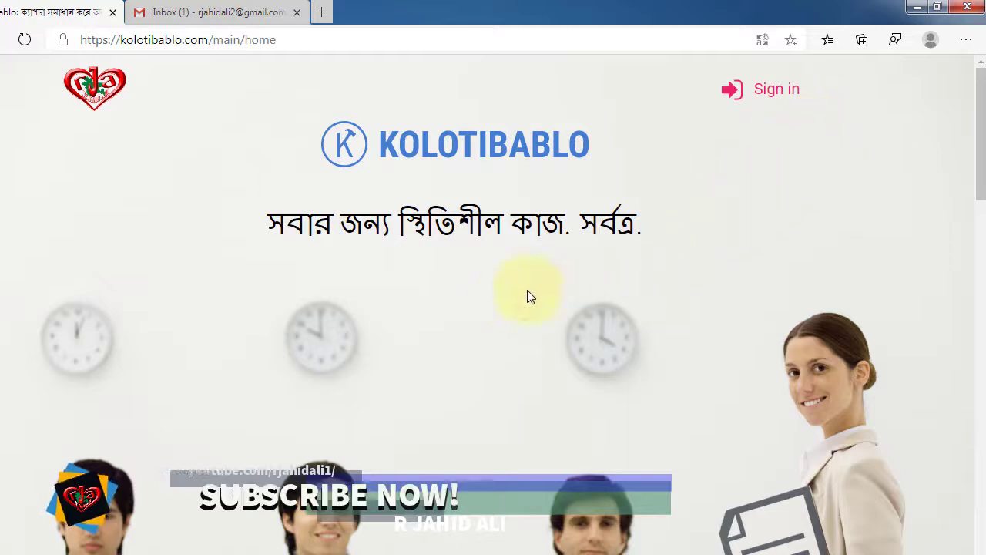
scroll(656, 332, down, 1)
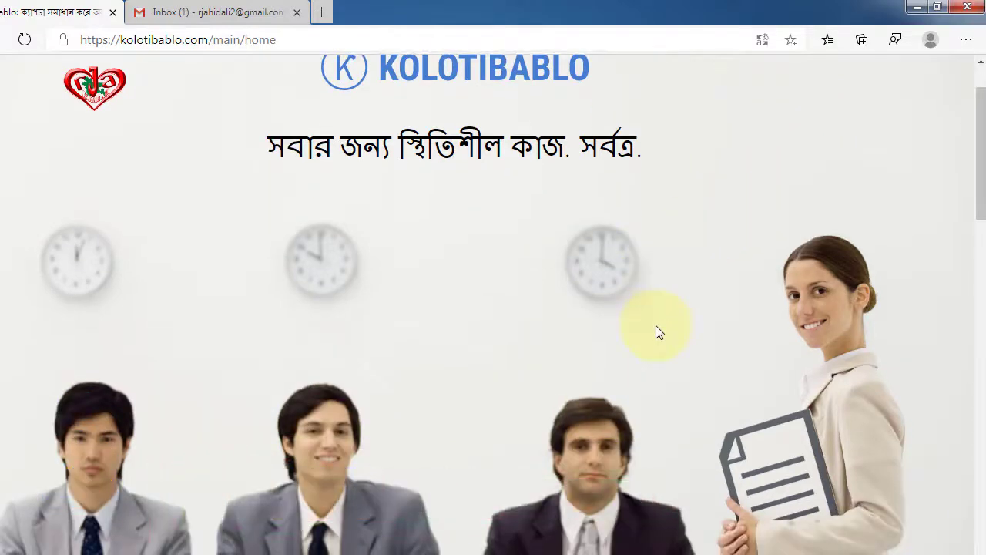
scroll(469, 337, down, 7)
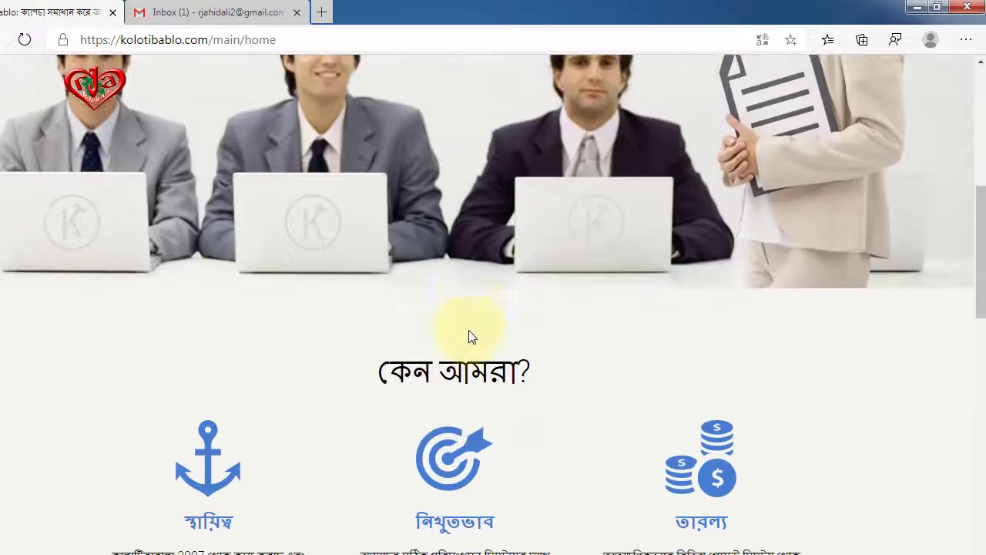
scroll(469, 332, up, 8)
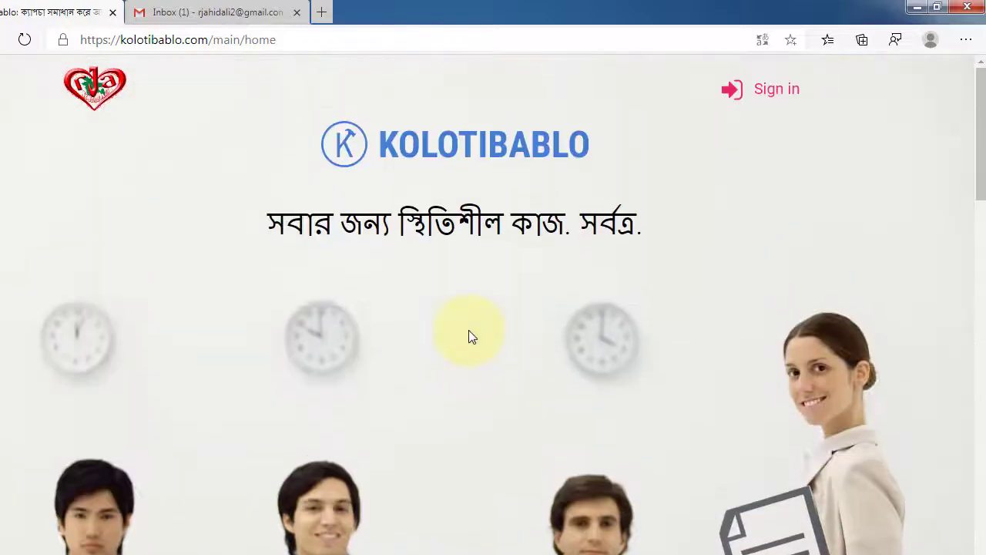
scroll(470, 332, down, 2)
scroll(469, 337, down, 7)
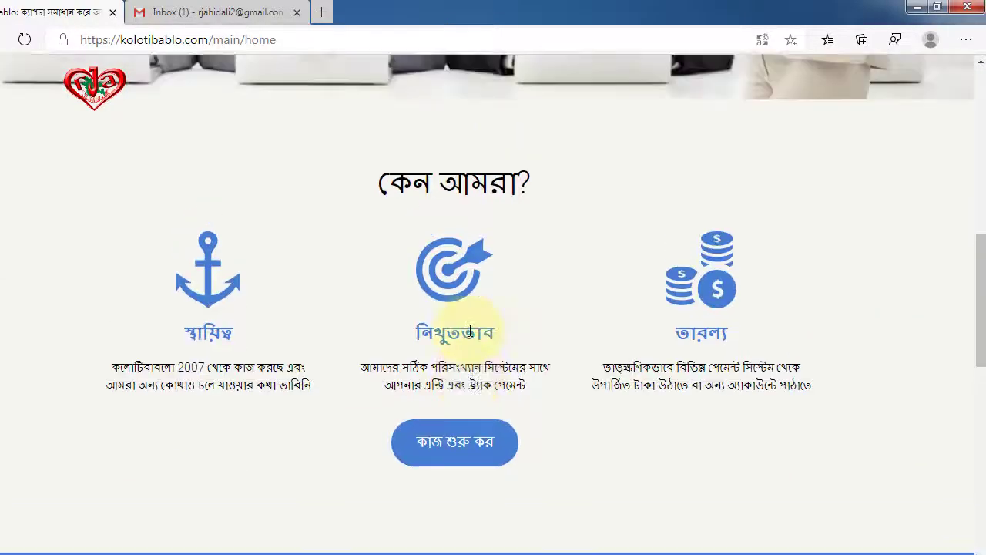
scroll(470, 331, up, 4)
scroll(470, 331, up, 3)
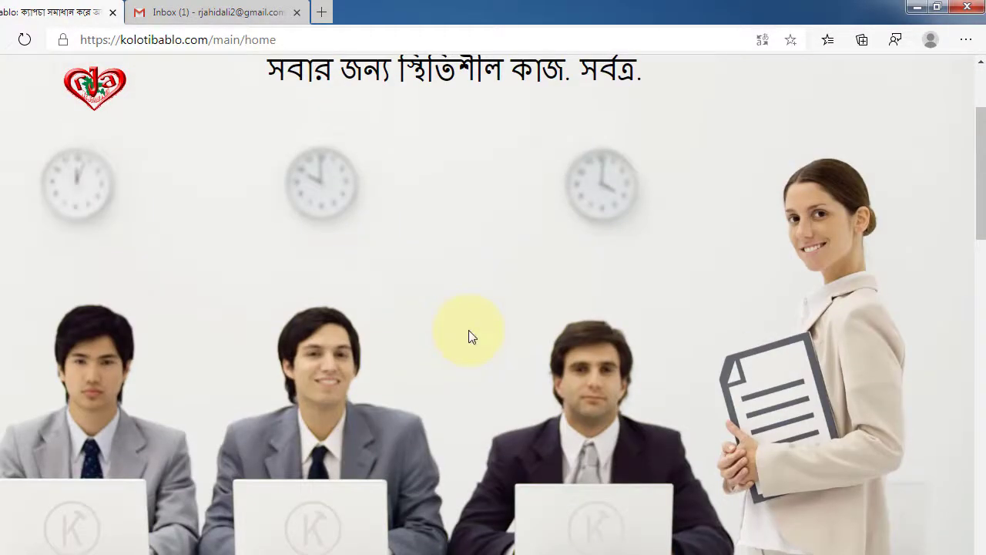
scroll(472, 337, up, 2)
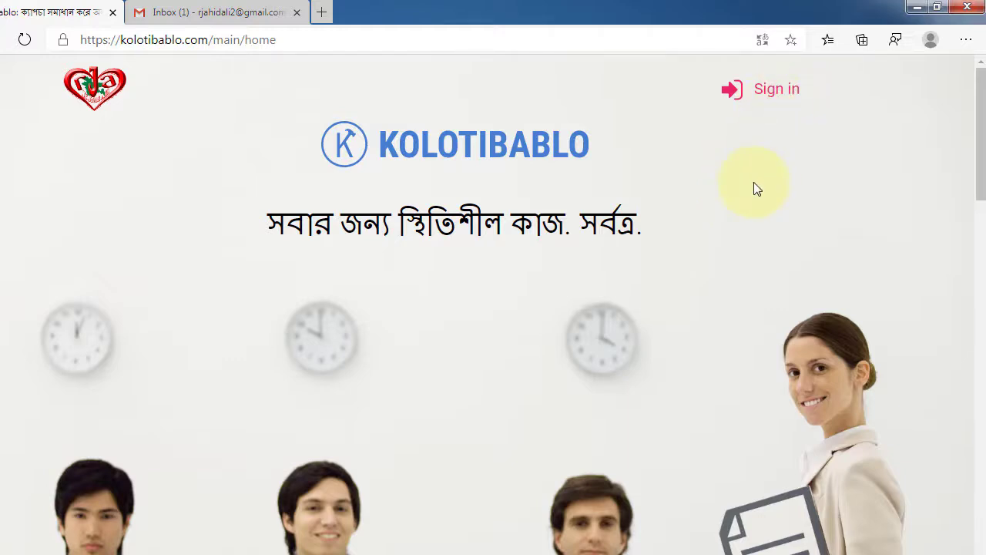
- Go to the worker sign-in page and switch its language from Bangla to English
click(775, 101)
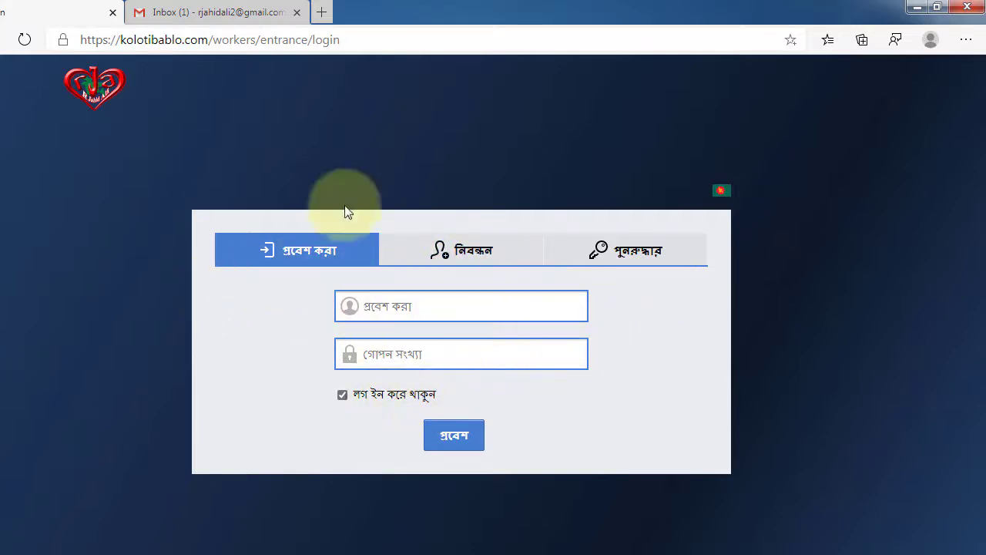
click(722, 194)
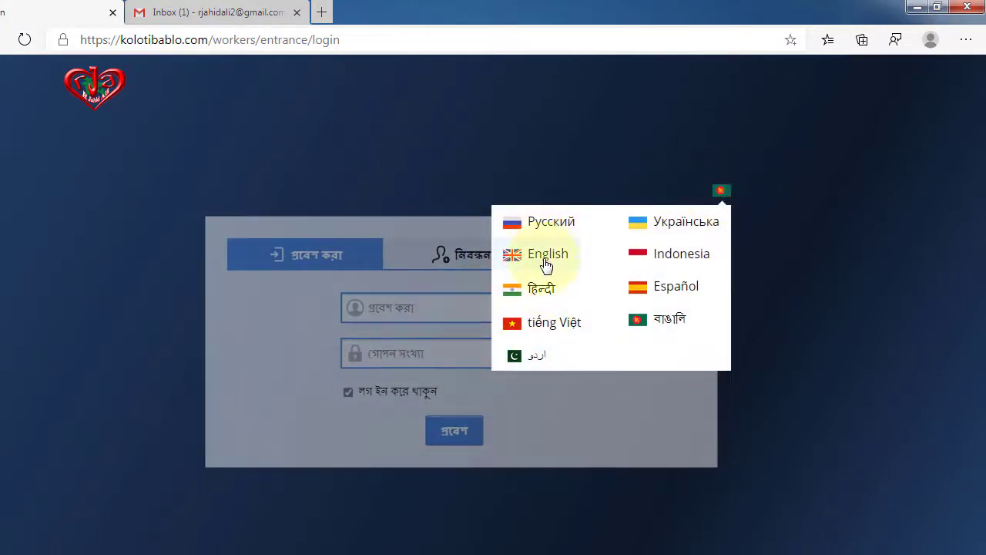
click(544, 262)
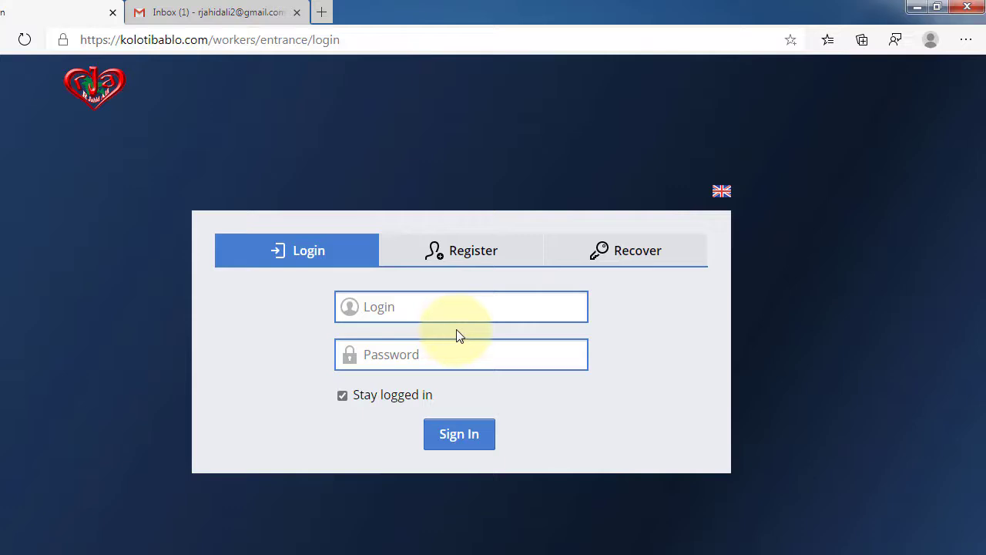
- On the Register tab, enter a login name and the worker's Gmail address, dismissing the colour-scheme warning
click(504, 262)
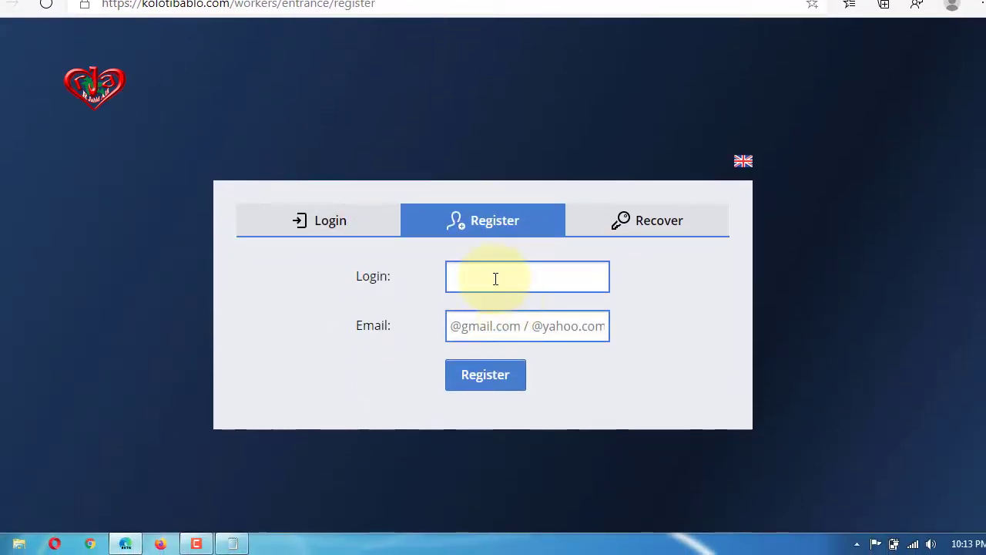
click(495, 278)
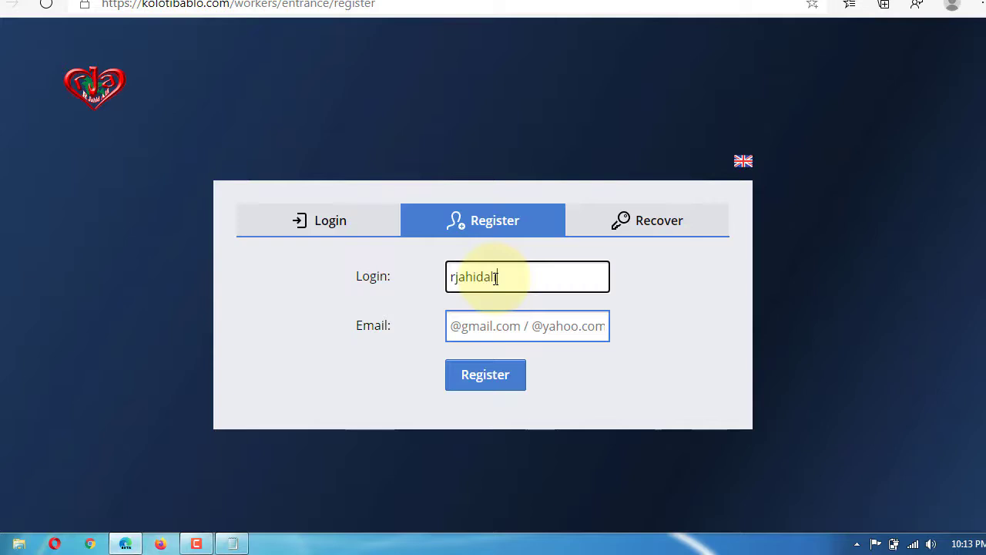
text(i2)
click(492, 334)
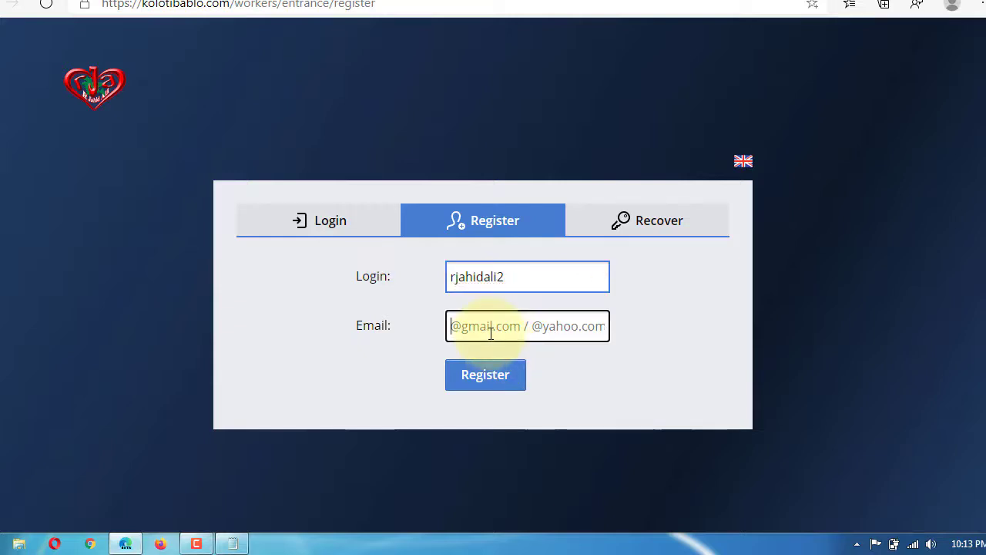
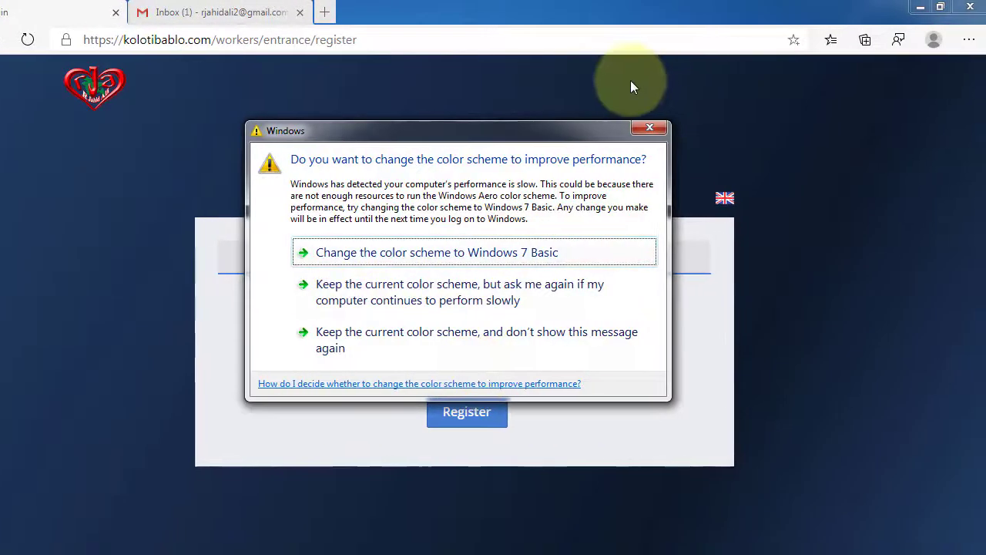
click(648, 129)
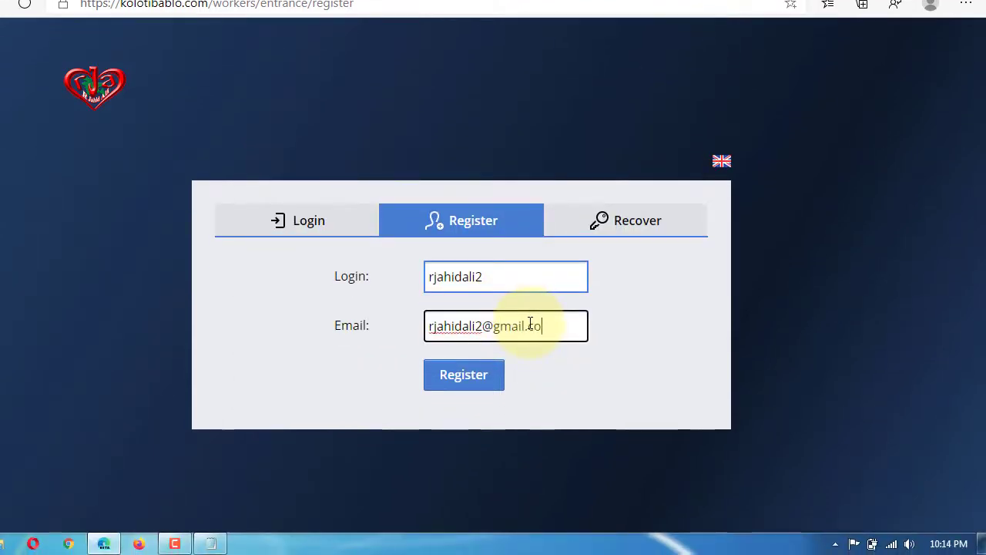
text(m)
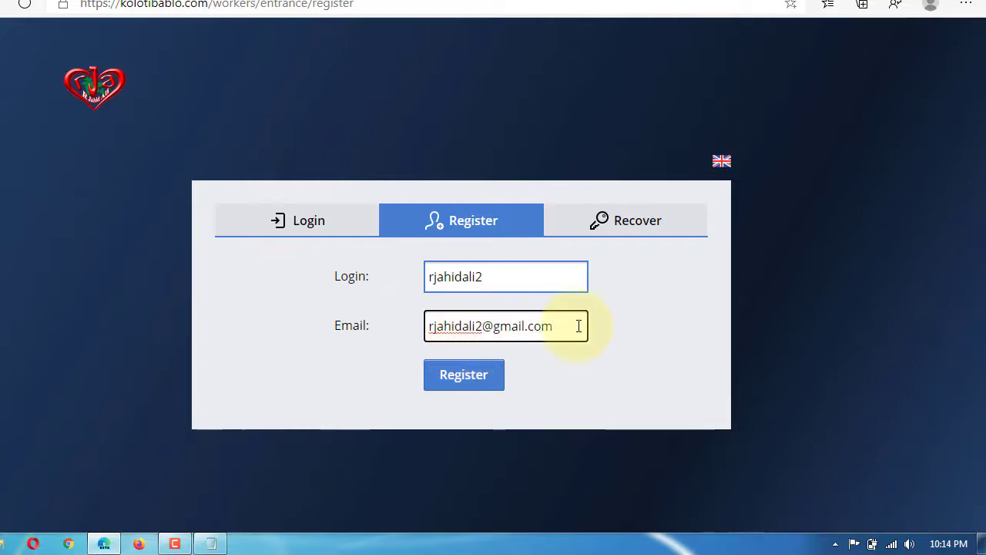
- Submit the registration and pass the reCAPTCHA by selecting every crosswalk tile and verifying
click(501, 383)
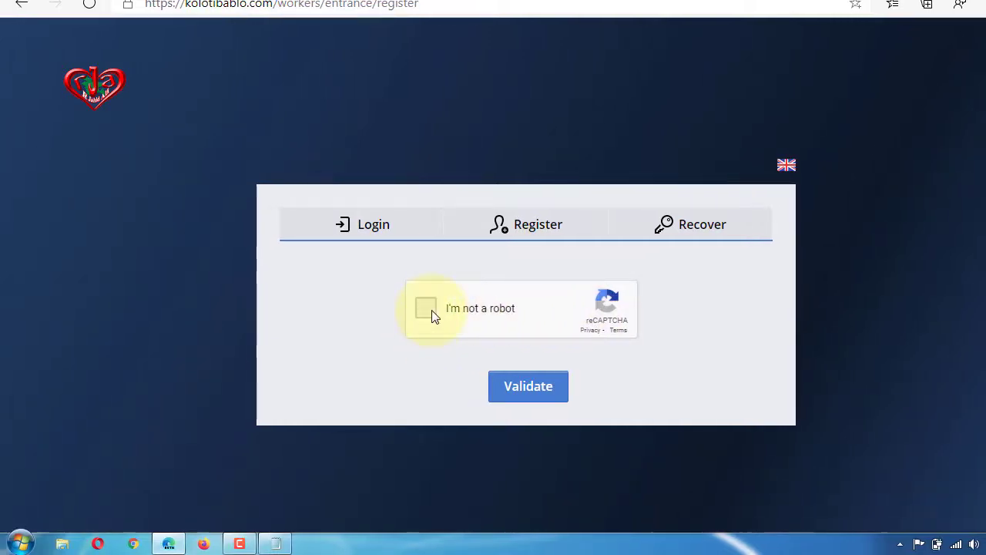
click(431, 313)
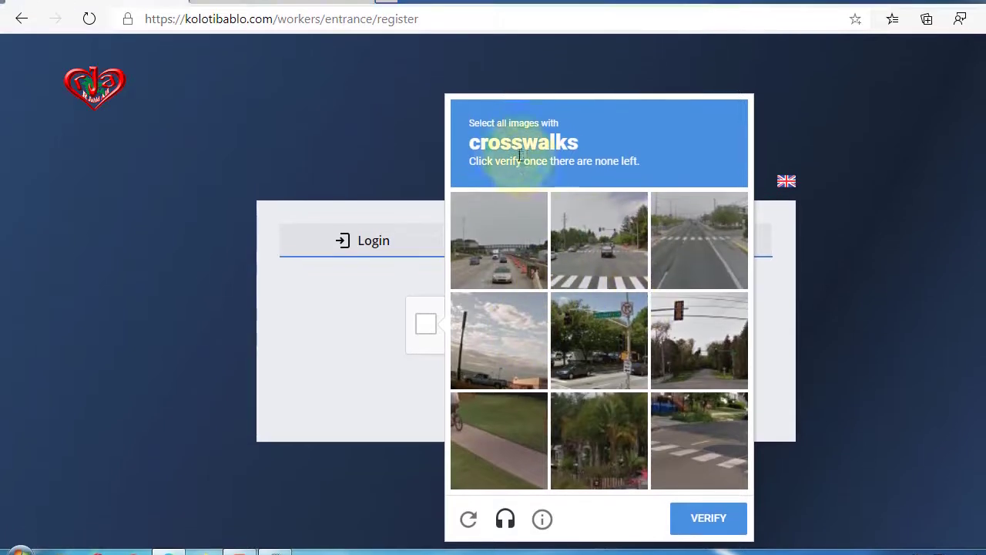
drag(472, 158, 580, 161)
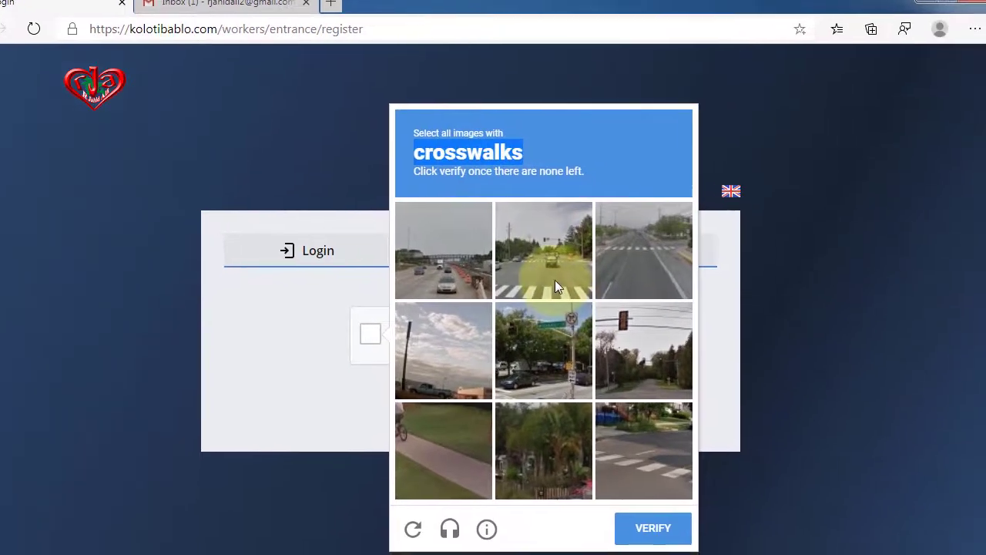
click(545, 278)
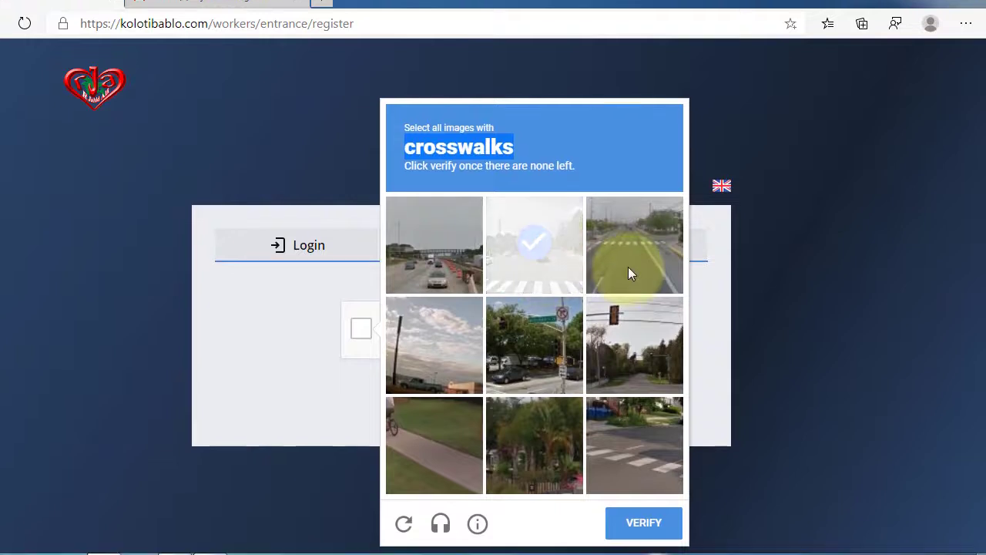
click(630, 260)
click(629, 458)
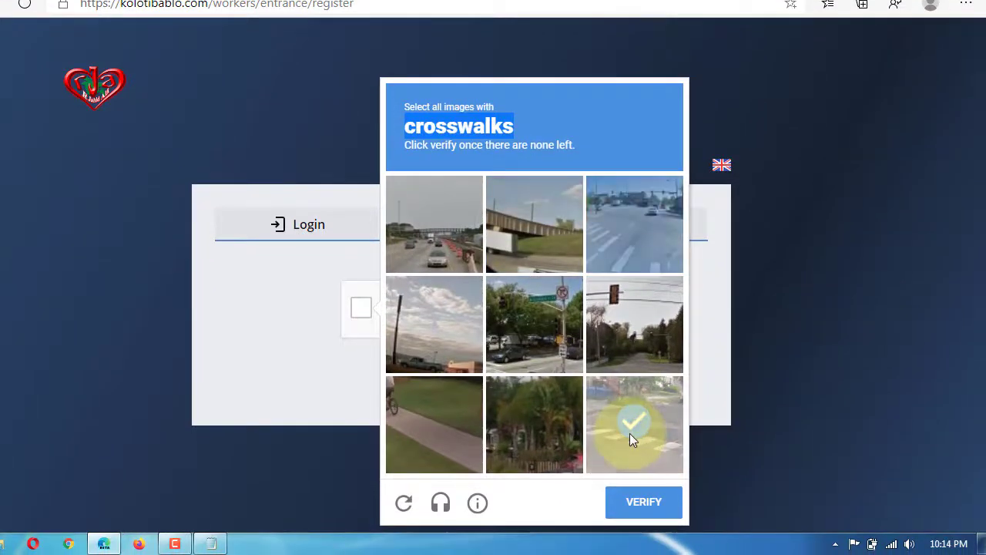
click(616, 239)
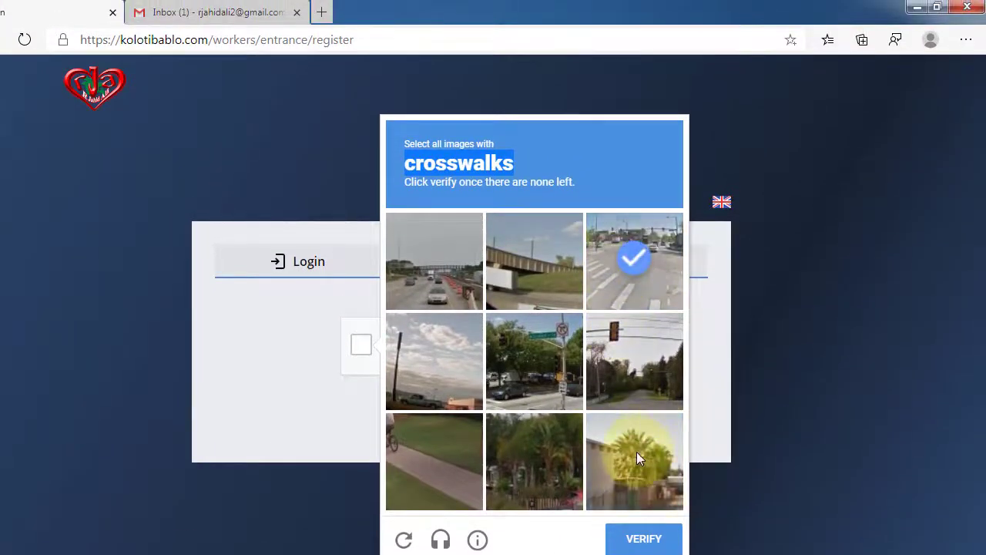
click(624, 262)
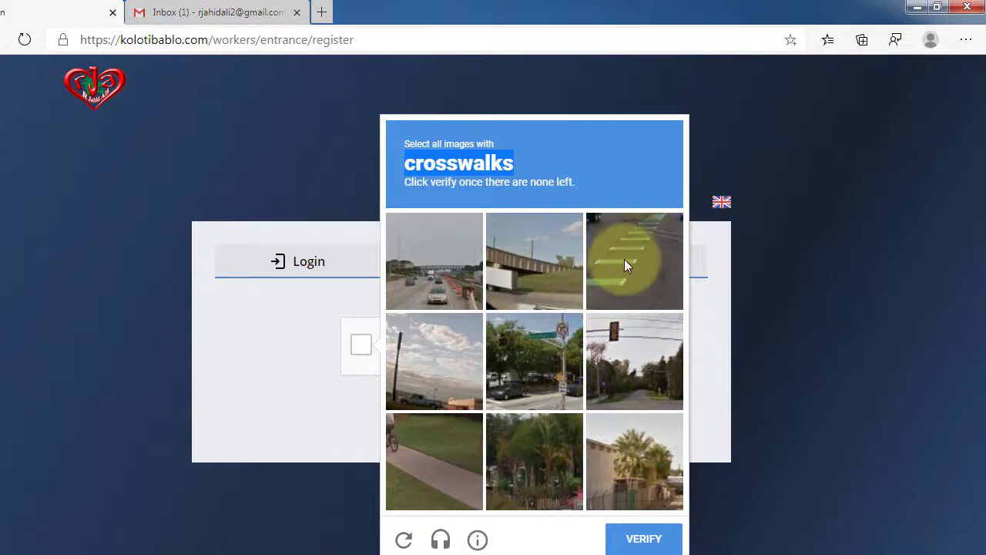
click(581, 450)
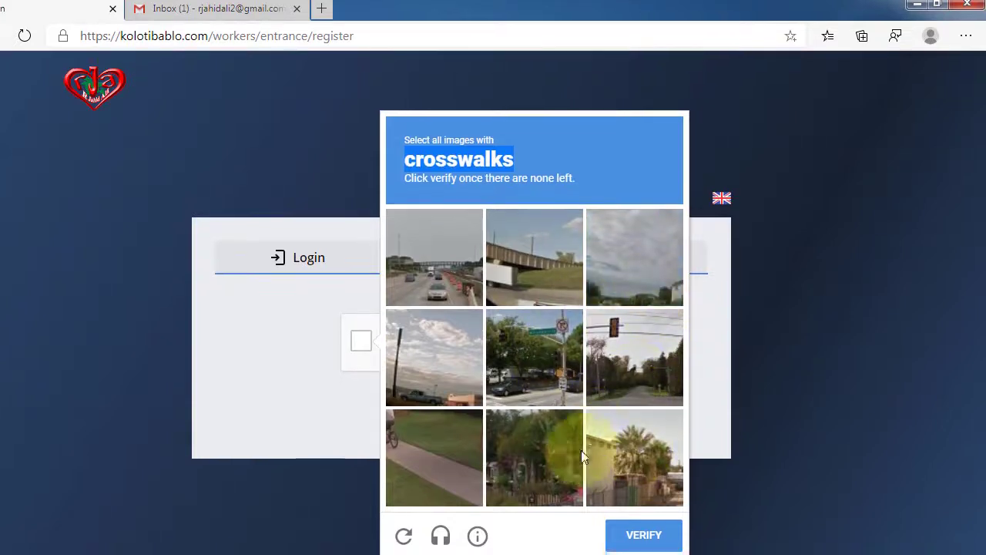
click(649, 537)
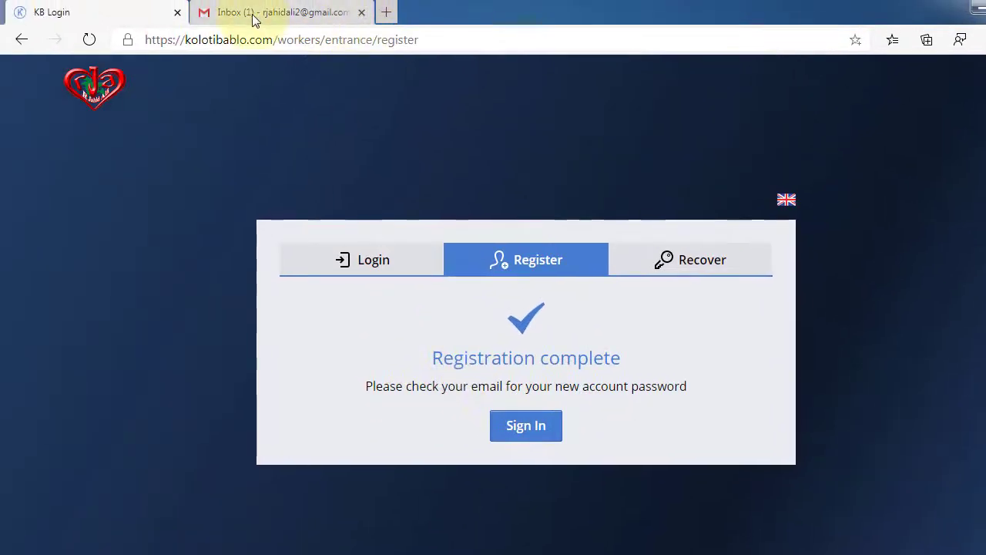
- Reload the Gmail inbox until the Kolotibablo registration email arrives
click(255, 16)
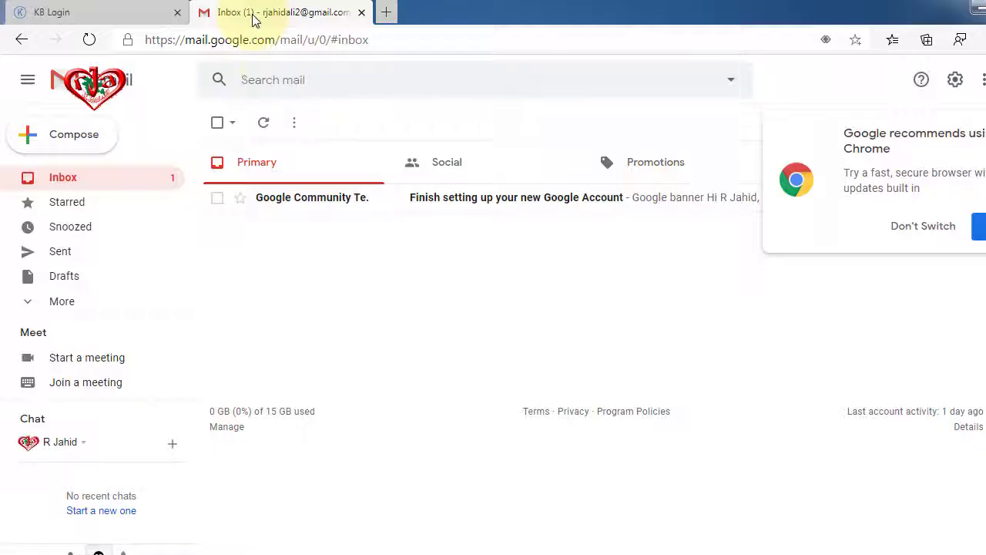
click(87, 39)
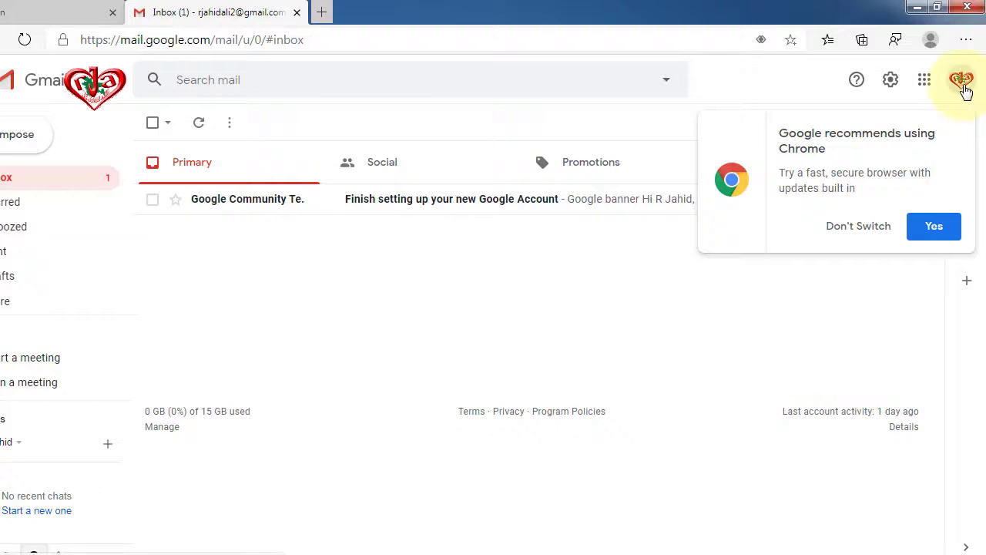
click(962, 83)
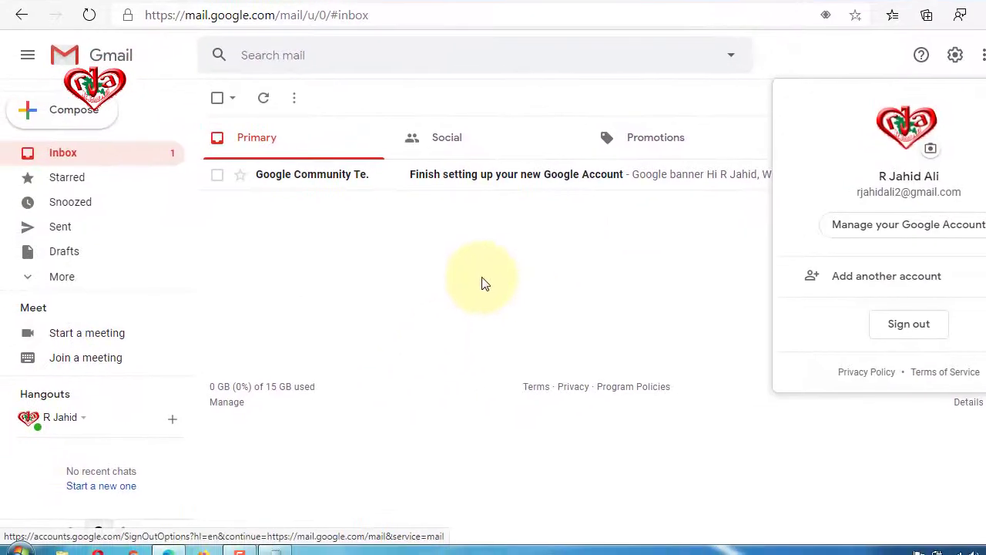
click(449, 288)
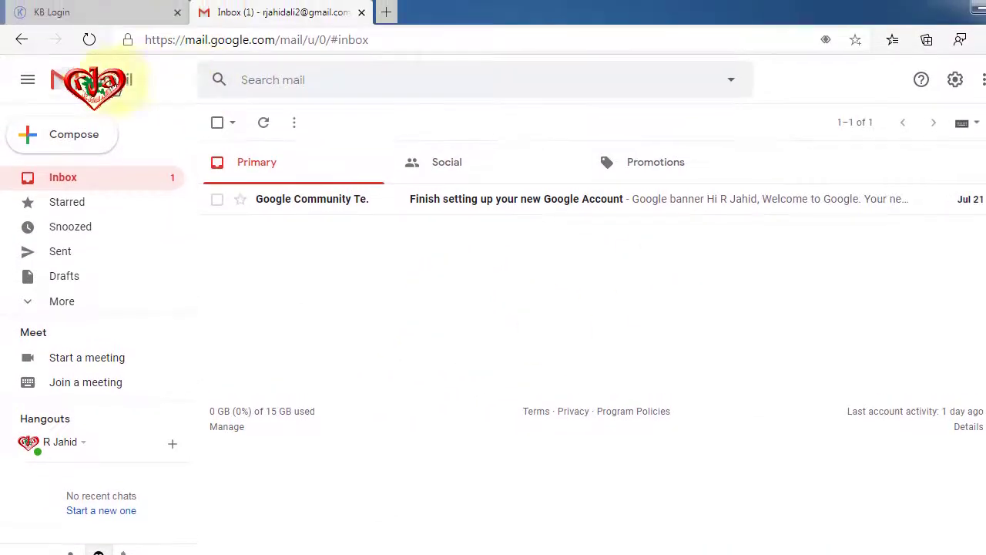
click(82, 43)
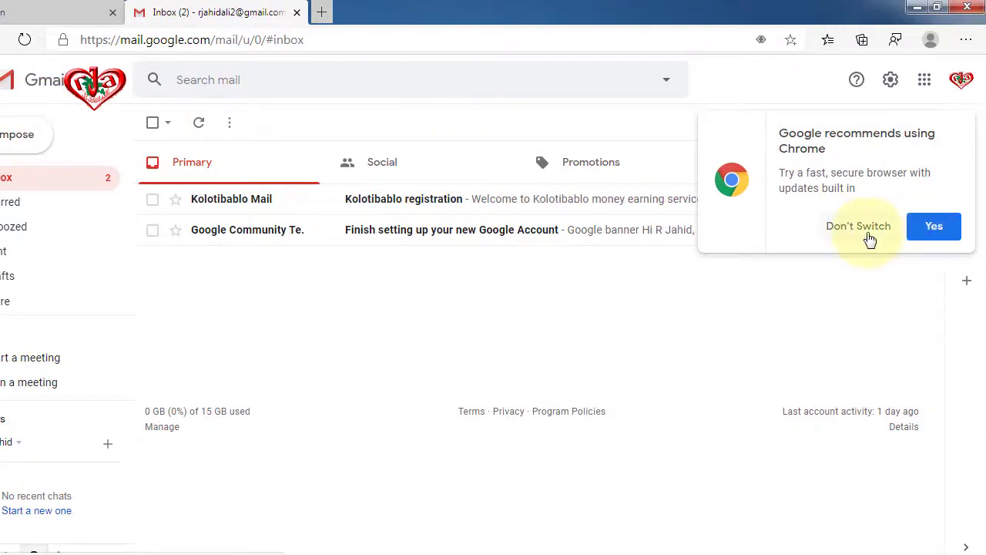
click(931, 235)
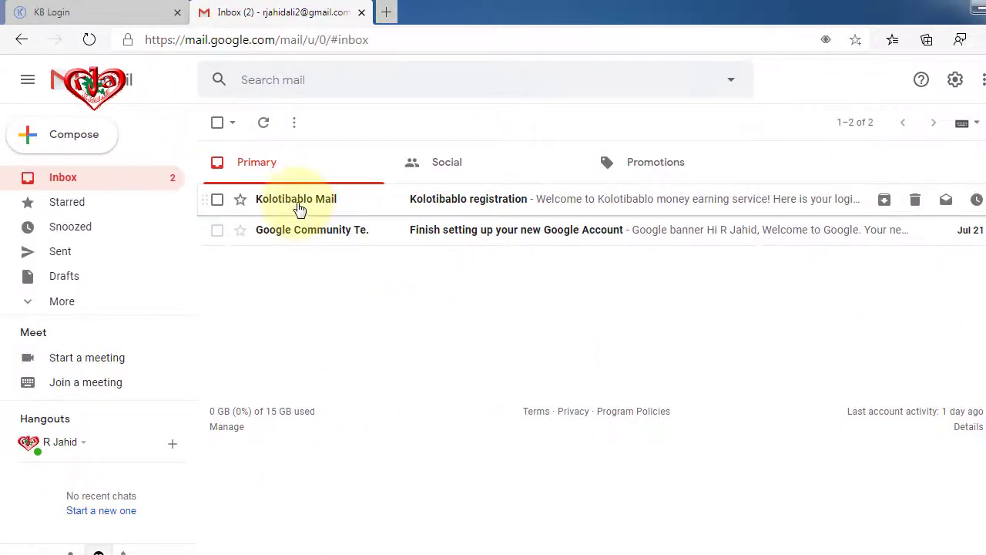
- Open the Kolotibablo registration email and copy the new account password
click(299, 208)
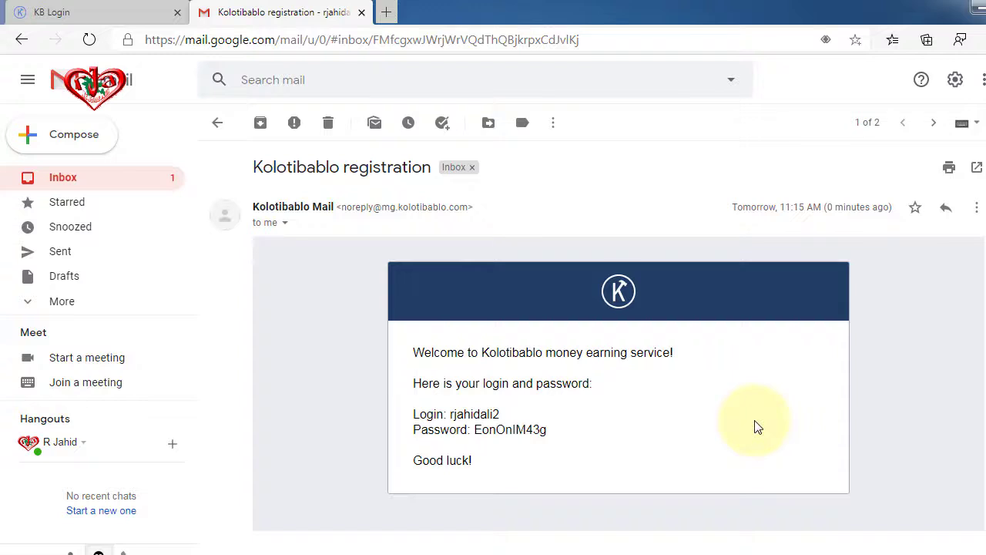
scroll(757, 426, down, 2)
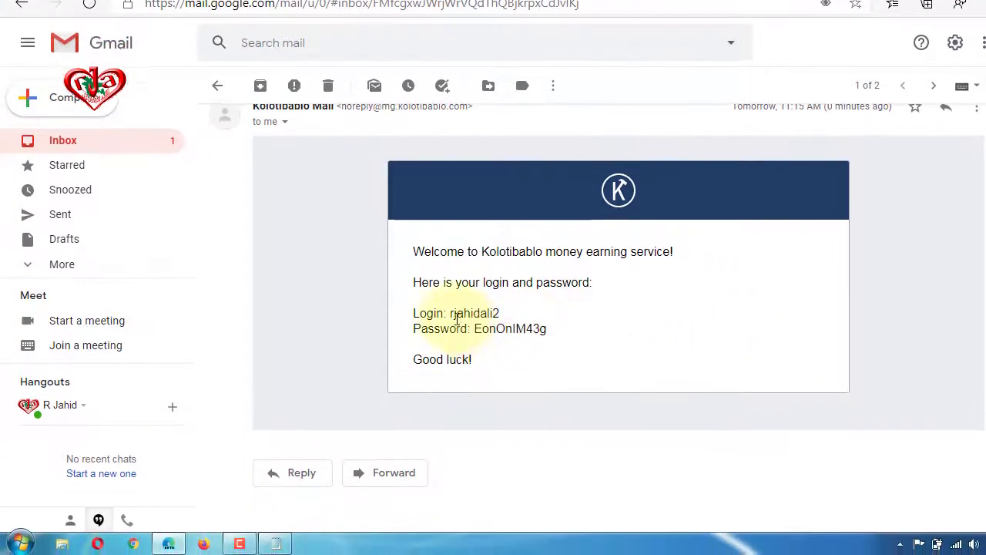
drag(451, 313, 550, 330)
click(488, 348)
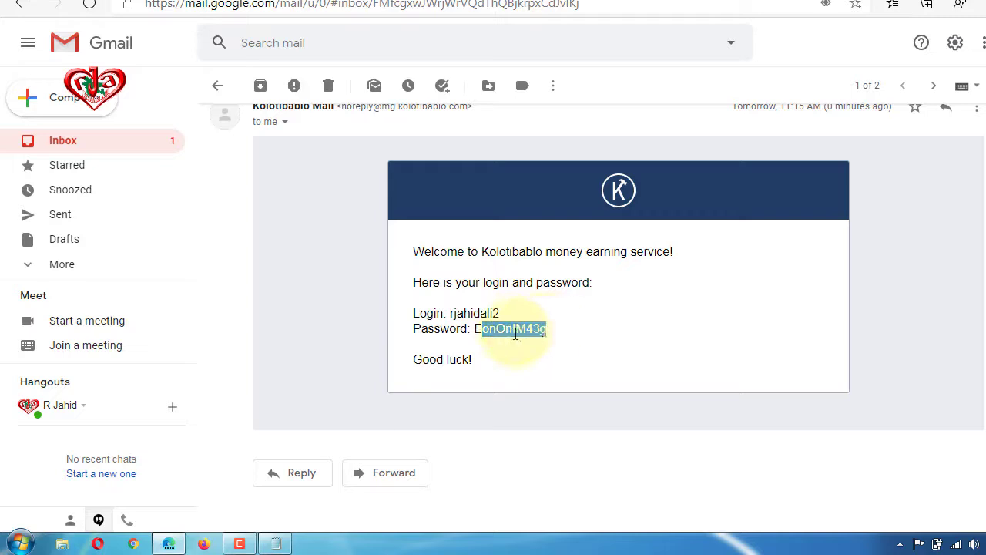
click(515, 332)
drag(473, 329, 539, 333)
right_click(478, 333)
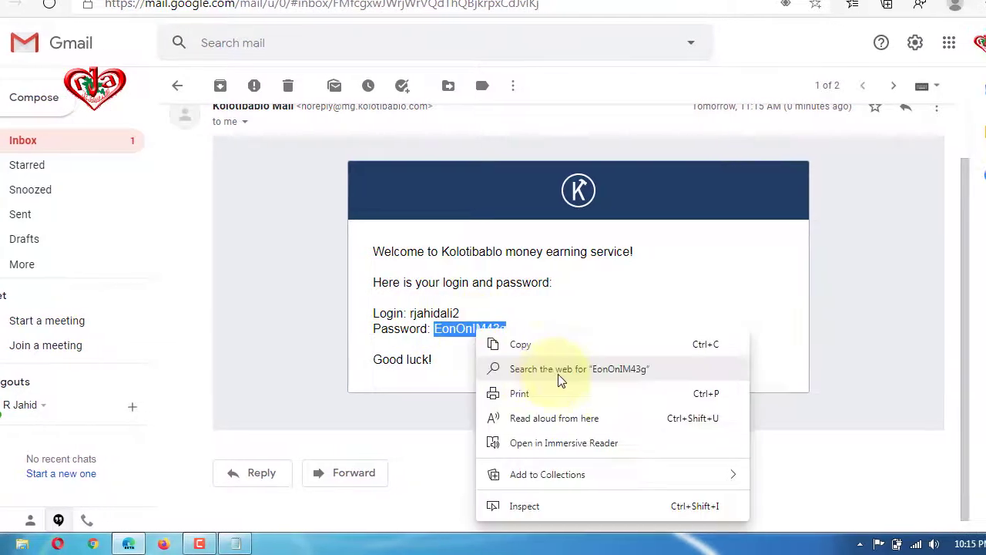
click(521, 346)
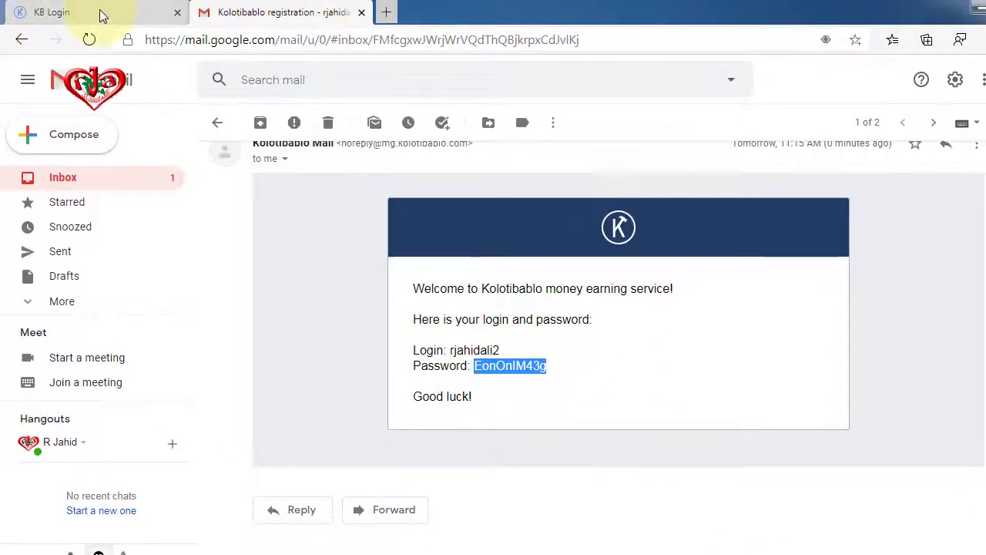
- Sign in to the Kolotibablo worker account by pasting the emailed password
click(102, 13)
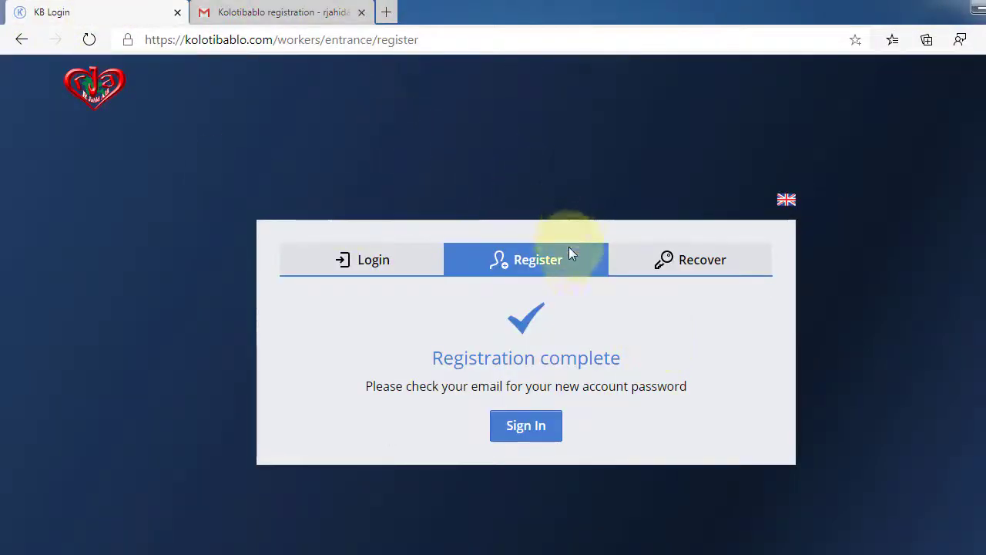
click(533, 436)
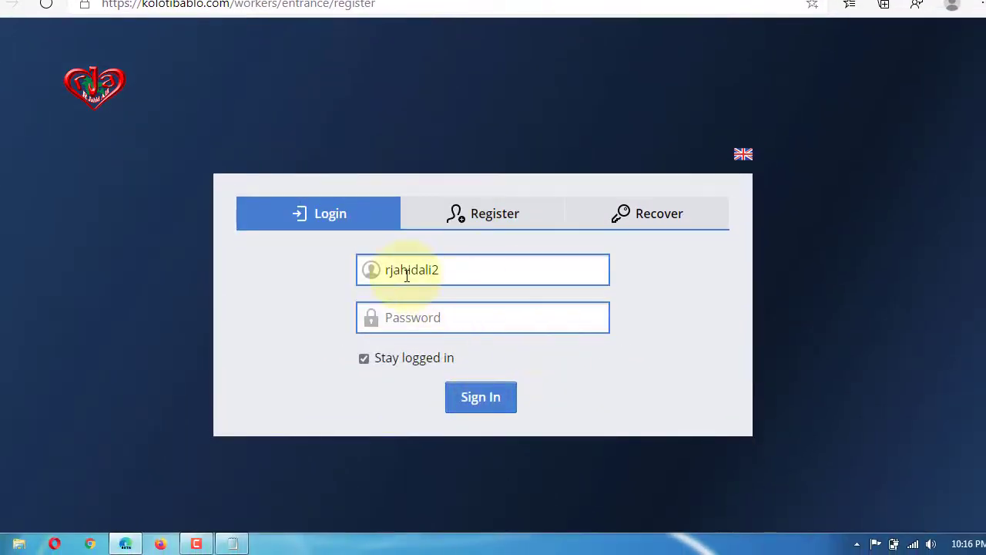
click(411, 318)
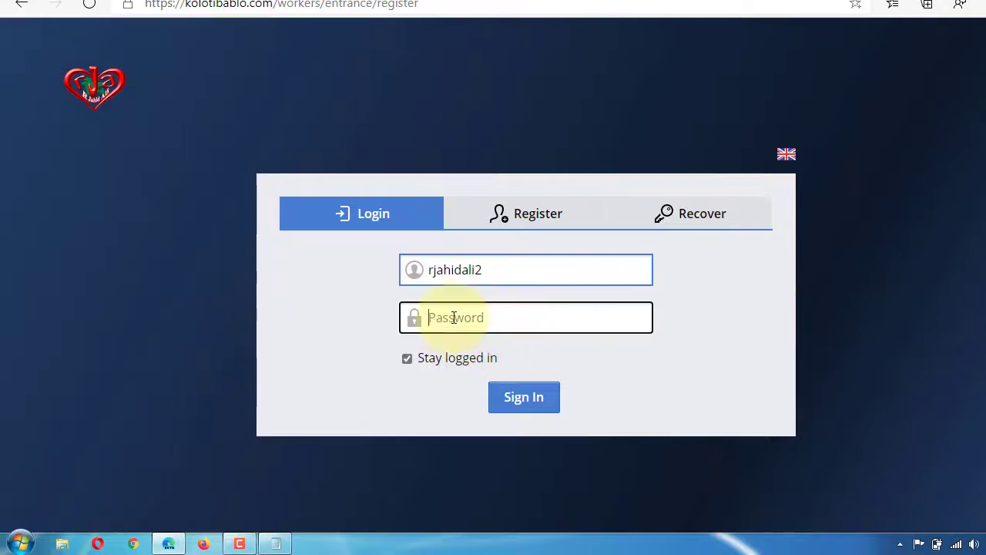
right_click(453, 317)
click(495, 134)
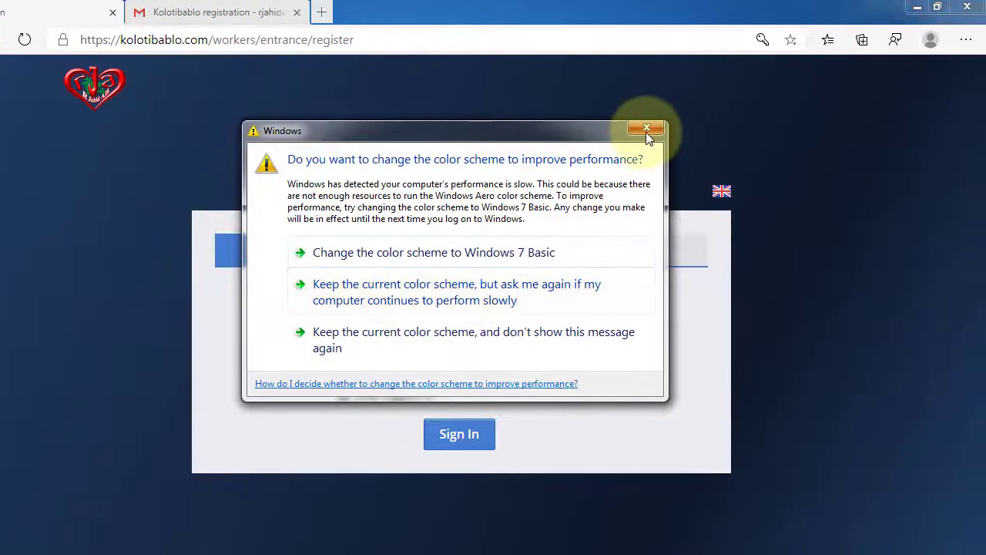
click(682, 131)
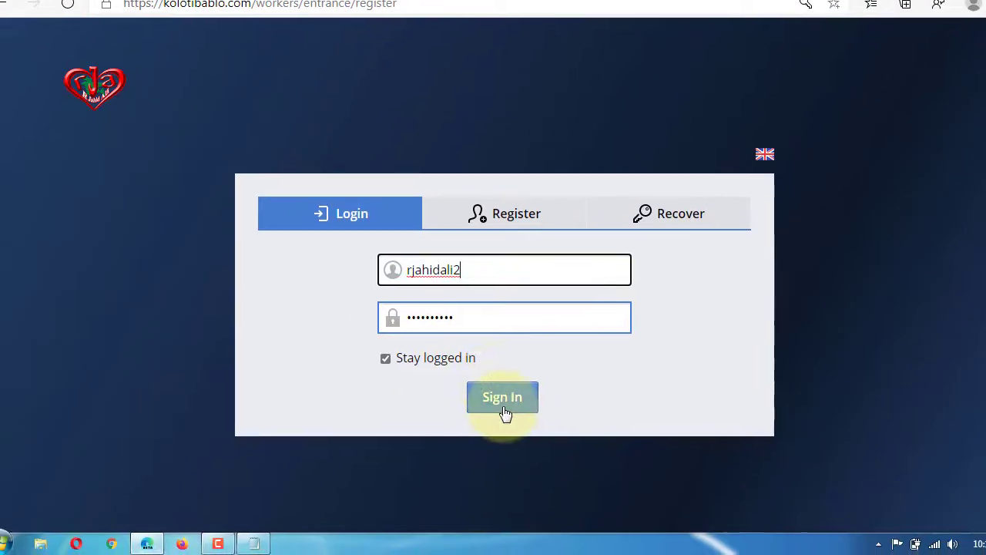
click(463, 447)
click(505, 412)
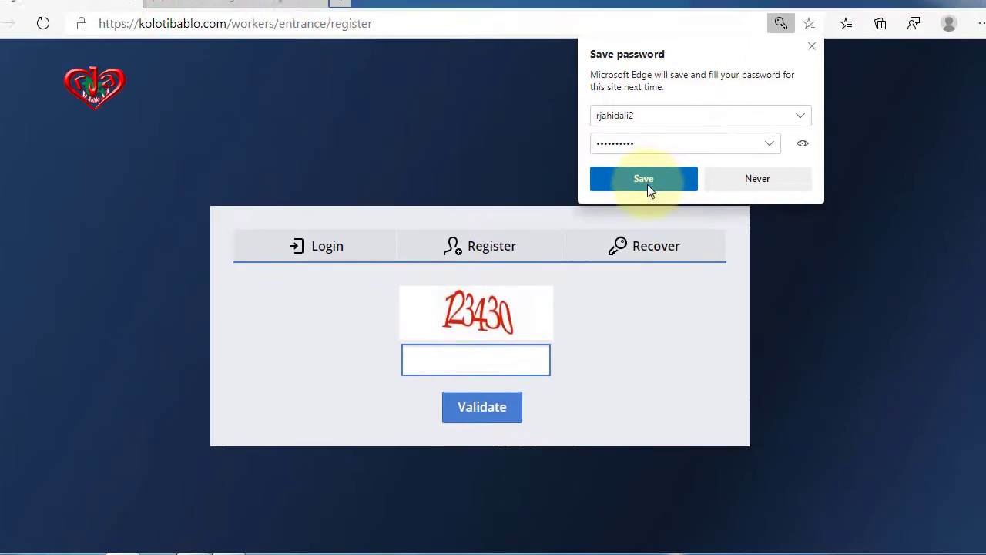
- Save the login in the browser, then enter the numeric captcha 123430 and validate
click(628, 196)
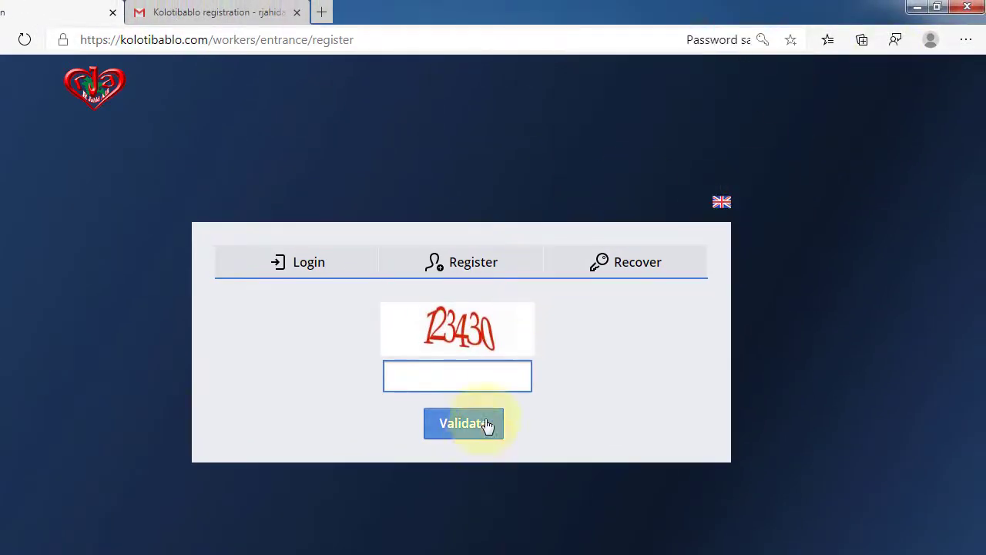
click(471, 383)
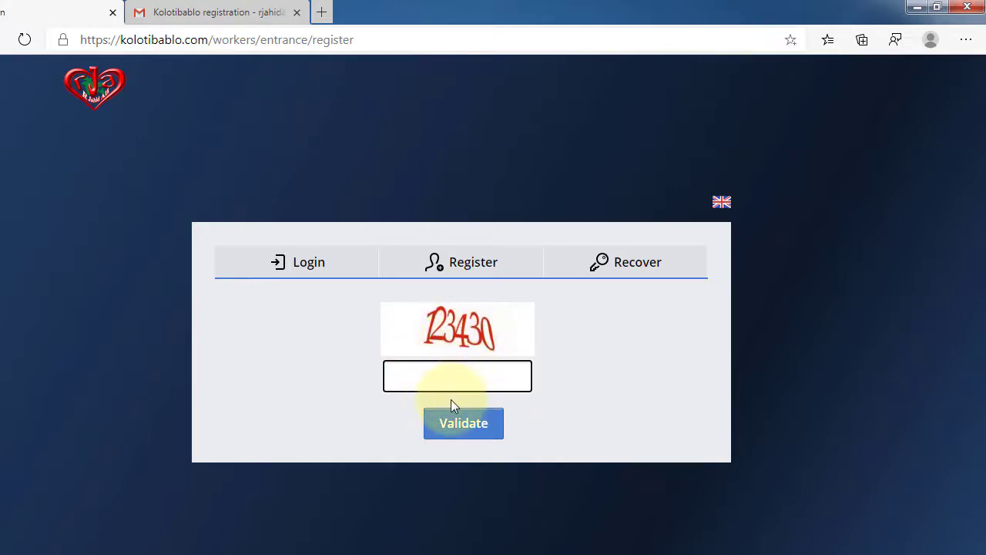
text(1)
text(2)
key(ctrl+f)
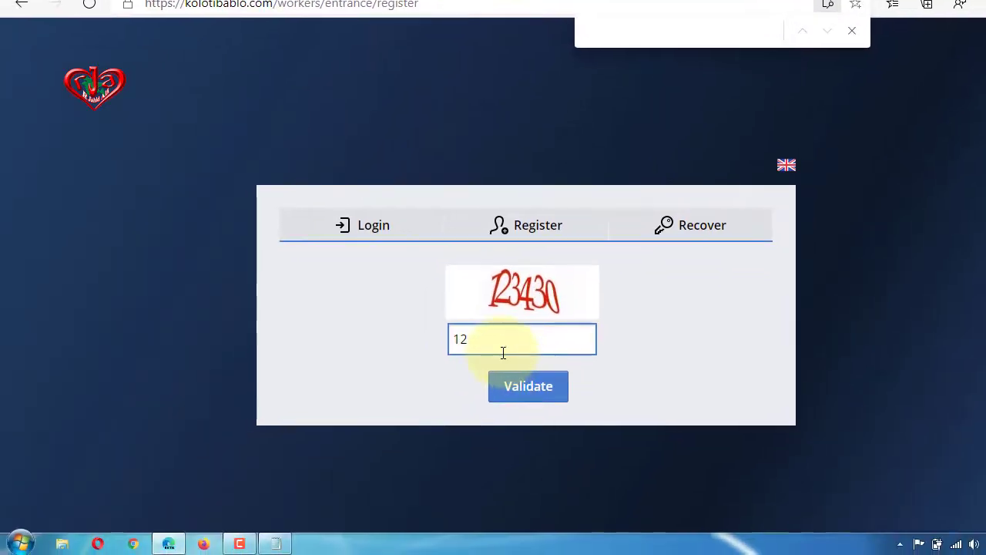
click(502, 352)
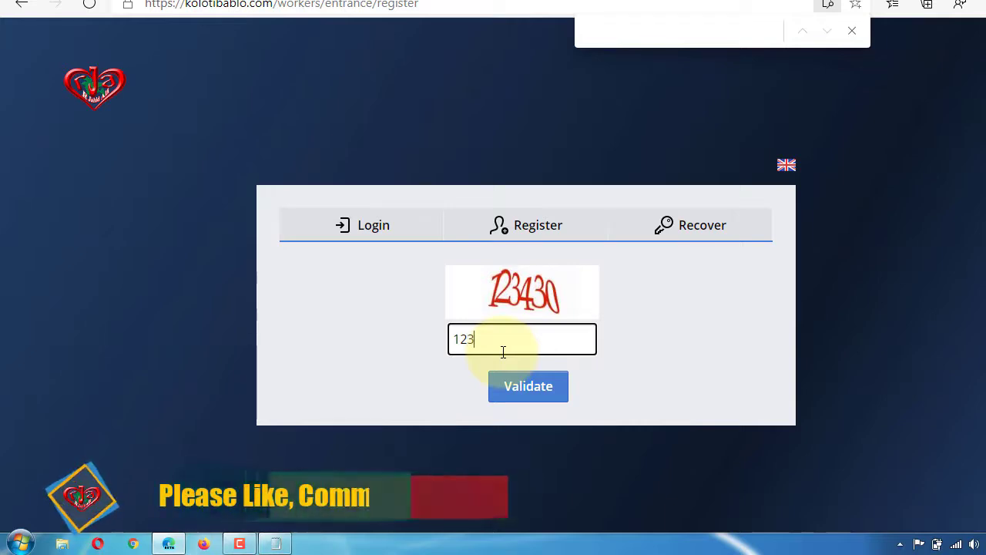
text(4)
text(3)
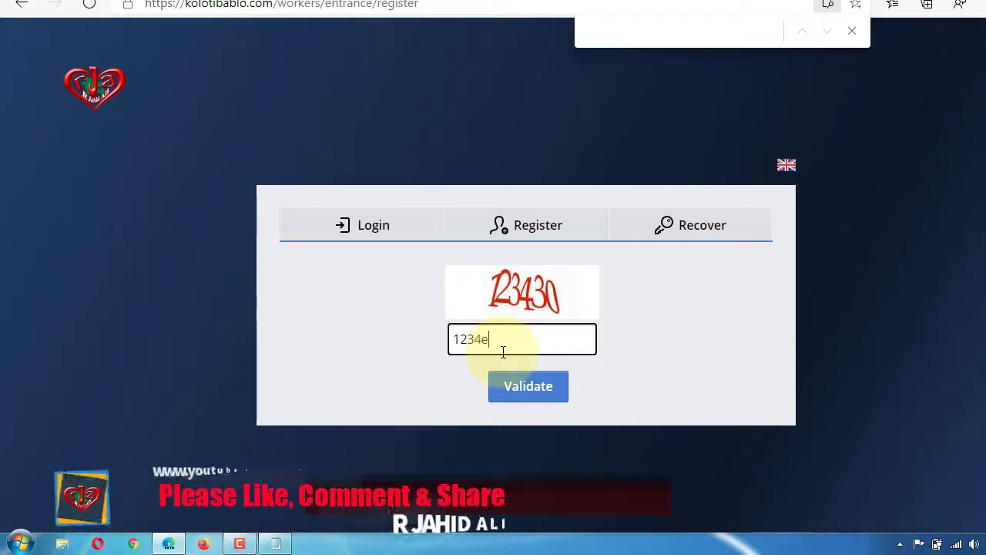
key(BackSpace)
text(3)
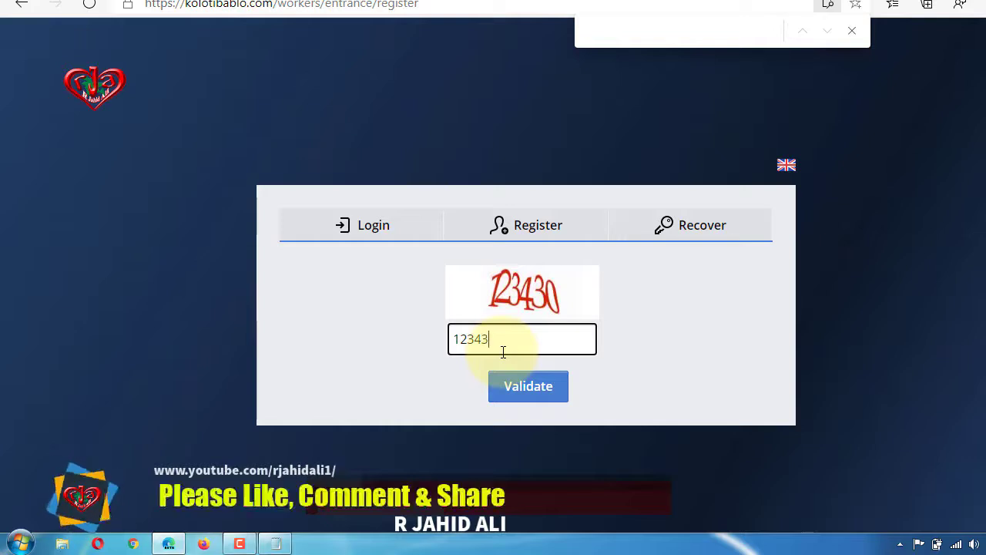
text(0)
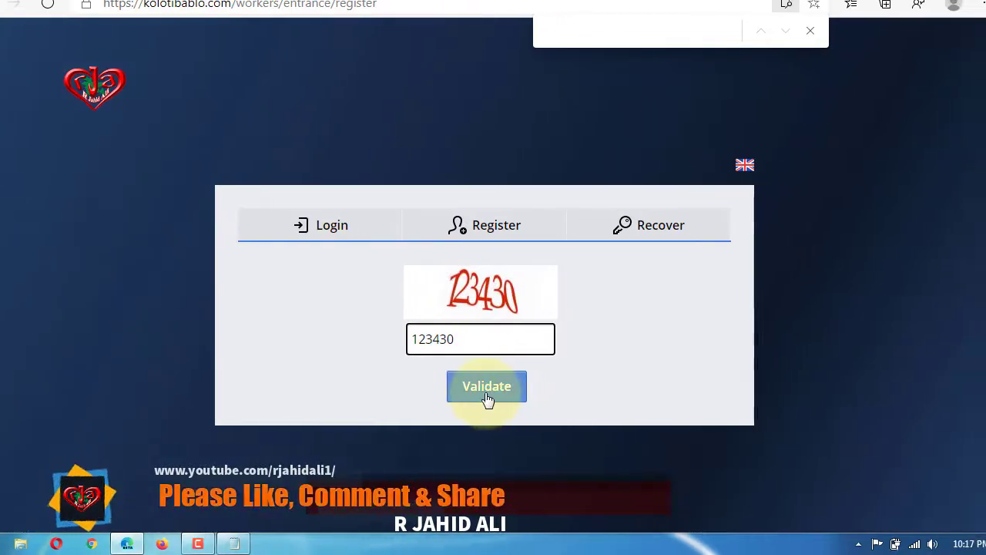
click(485, 399)
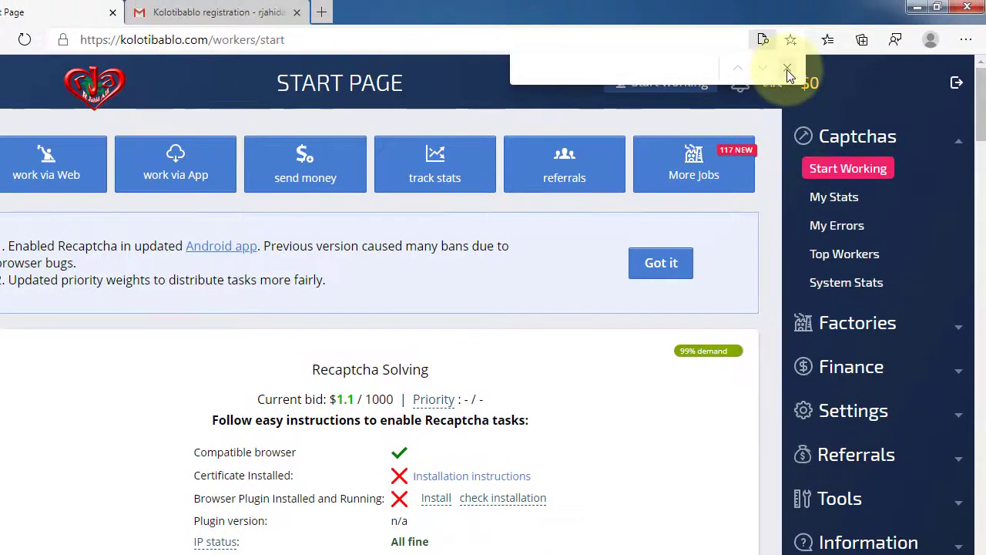
- Close the find bar and open the worker's Settings > Account page from the sidebar
click(789, 63)
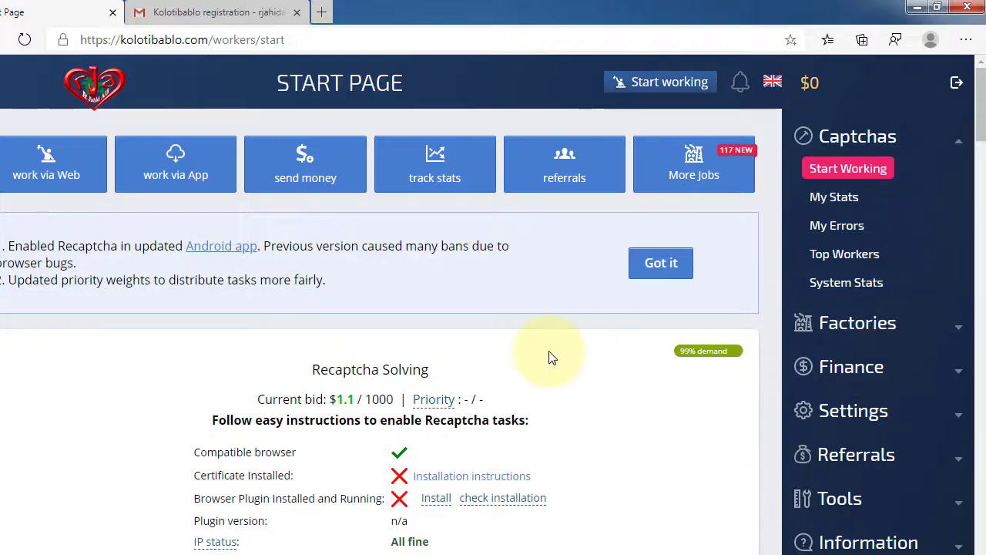
scroll(548, 358, down, 3)
scroll(549, 359, up, 3)
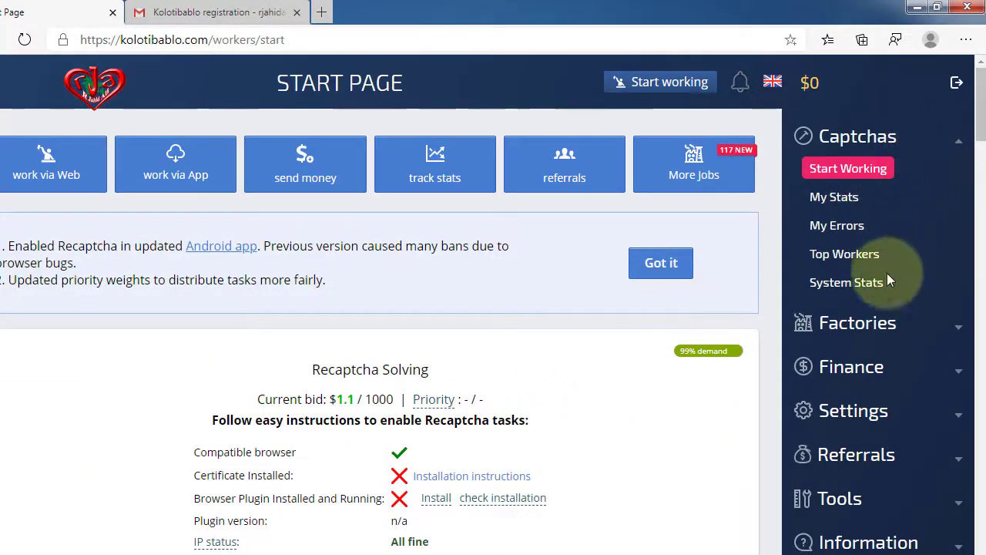
scroll(890, 321, down, 1)
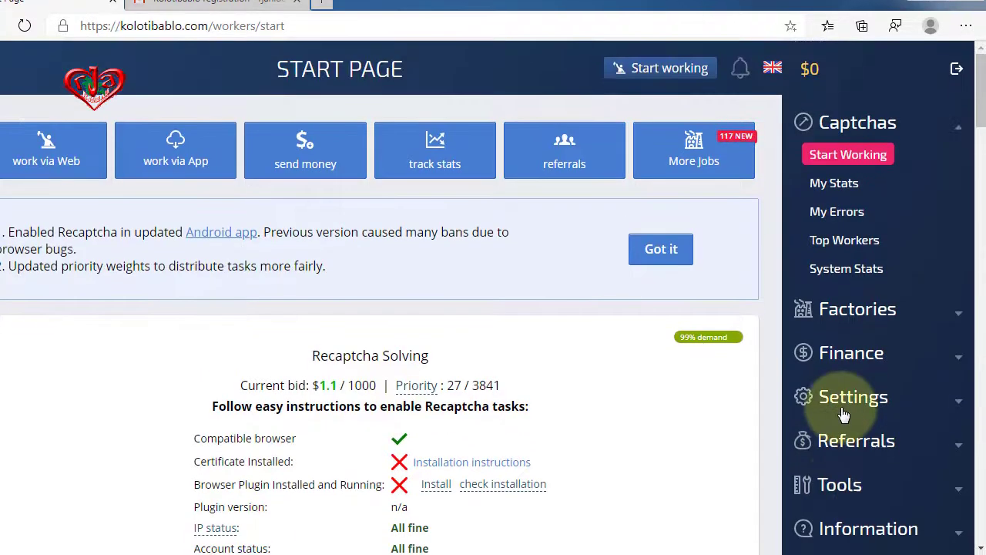
click(853, 373)
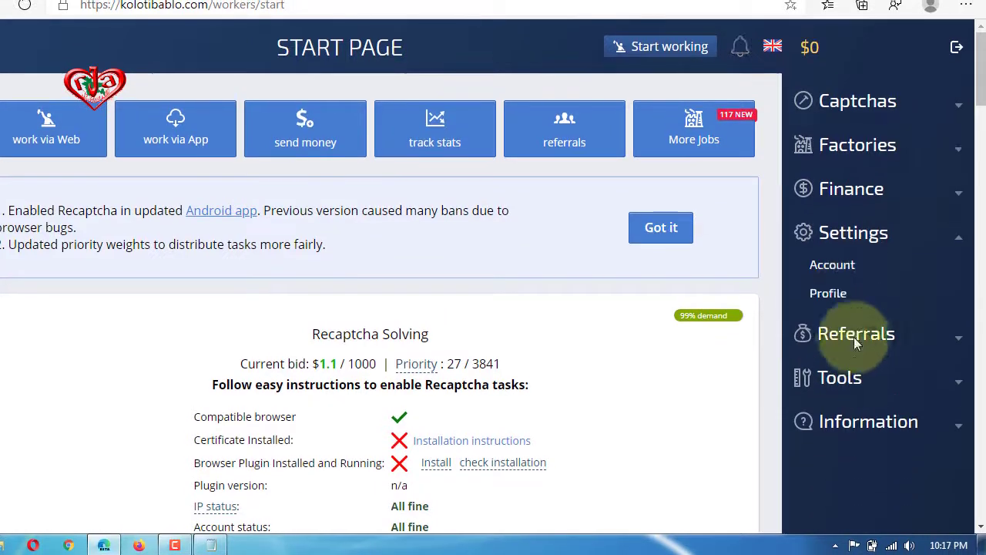
click(842, 282)
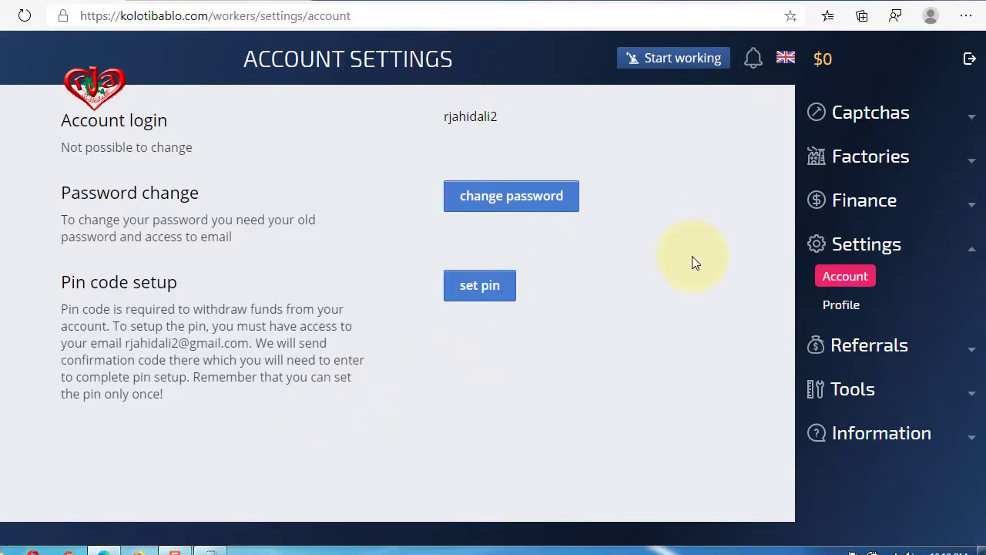
- Maximise the browser, then reveal the Windows desktop and bring up its context menu
key(super+Up)
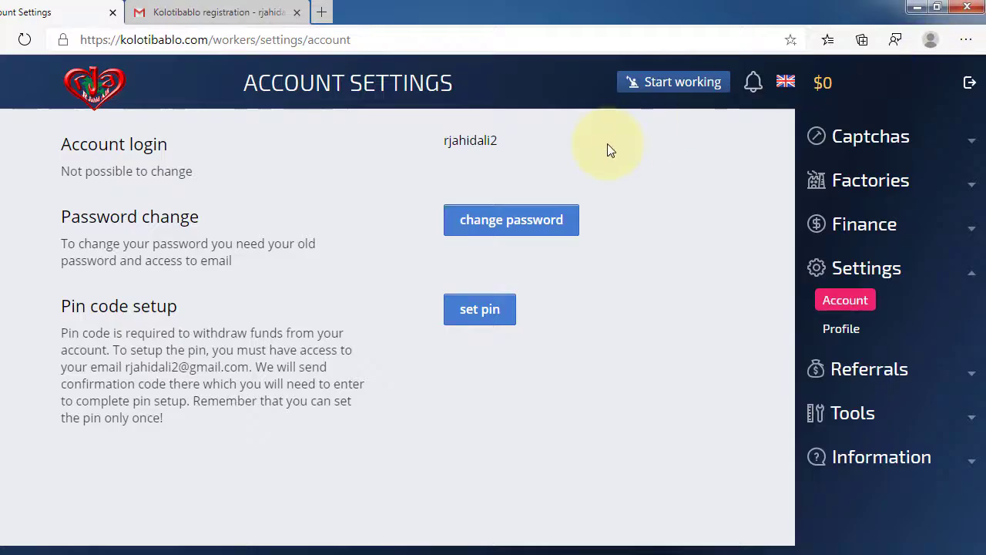
key(super+d)
right_click(462, 90)
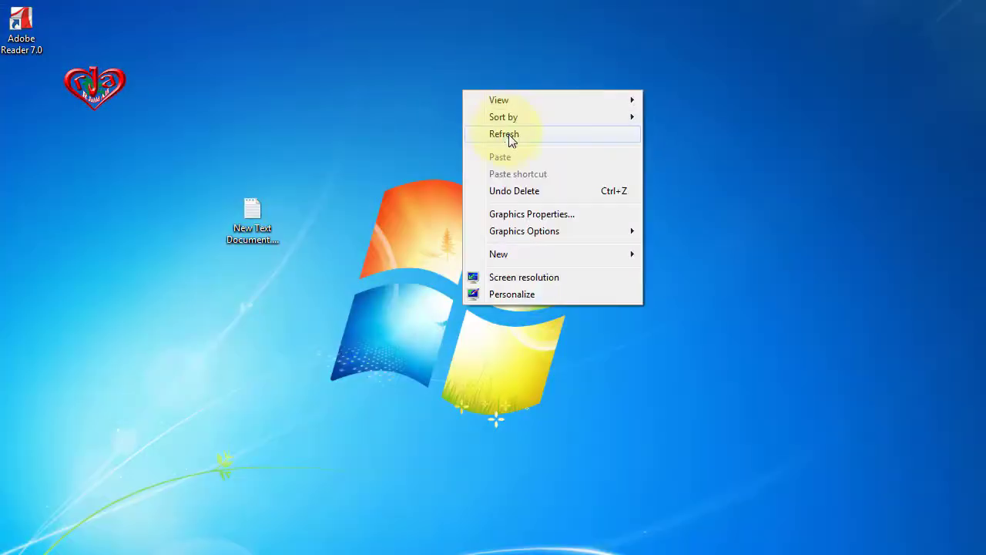
- Refresh the desktop and close the New Text Document.txt file holding the getcaptchajob link
click(511, 137)
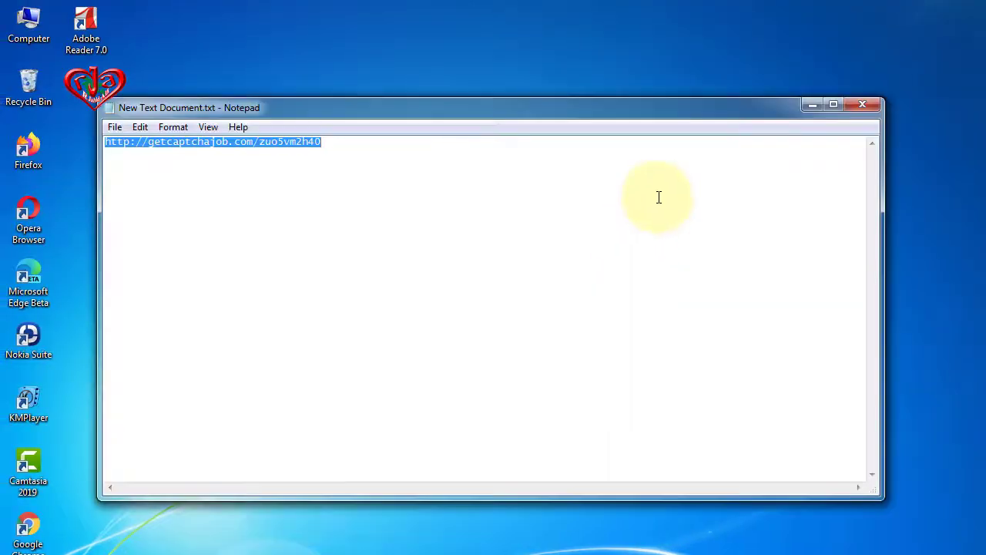
click(865, 103)
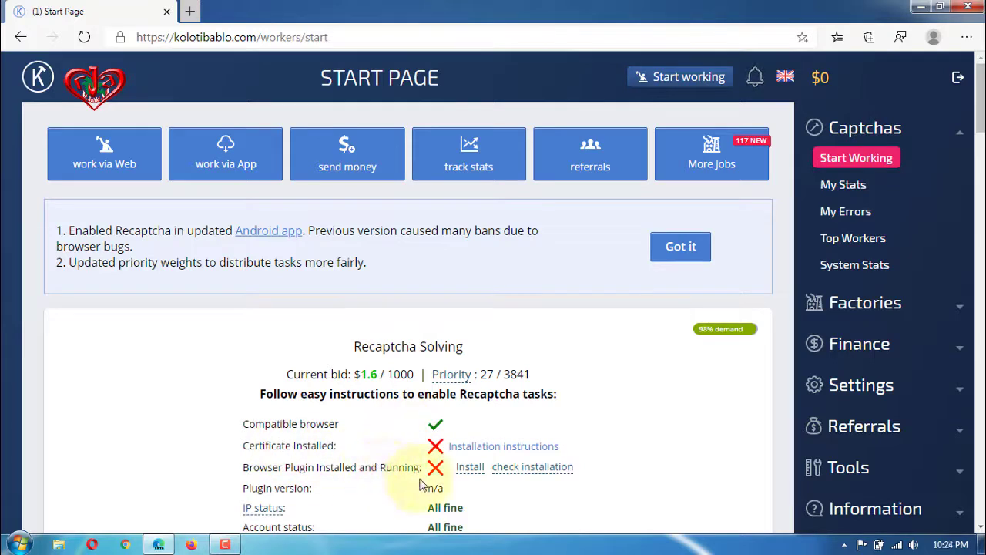
- Download kolotibabloCertificate.crt from the certificate installation instructions and go back to the Start Page
scroll(563, 370, down, 1)
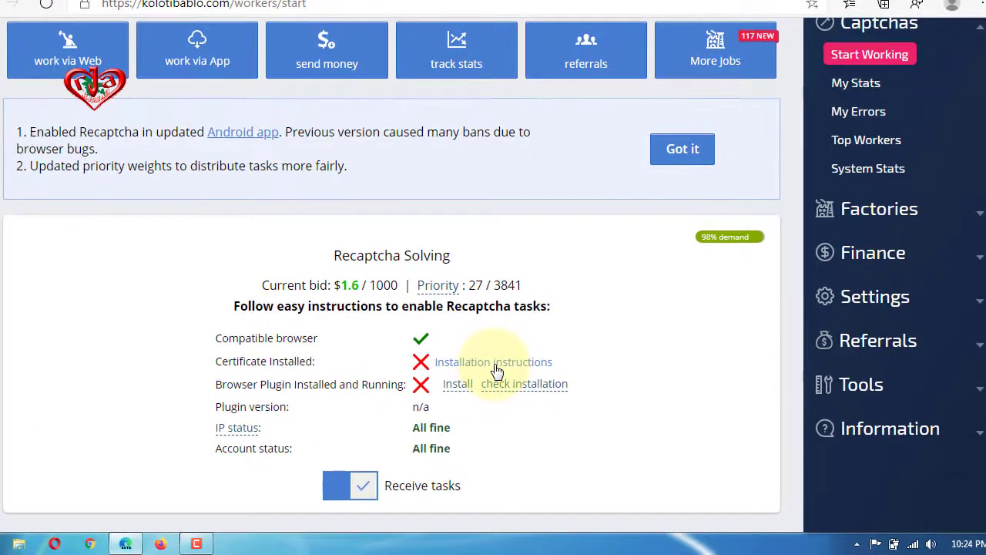
click(497, 372)
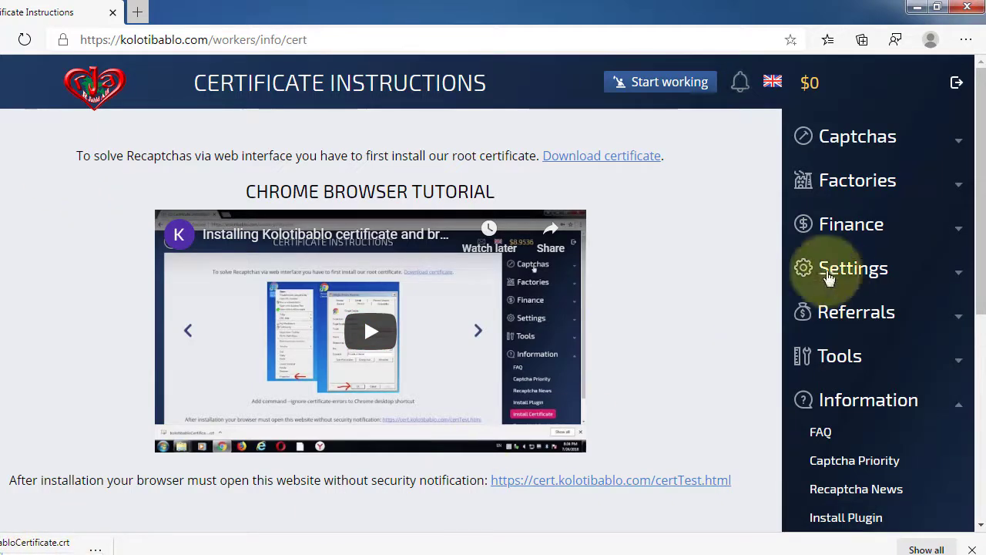
key(alt+Left)
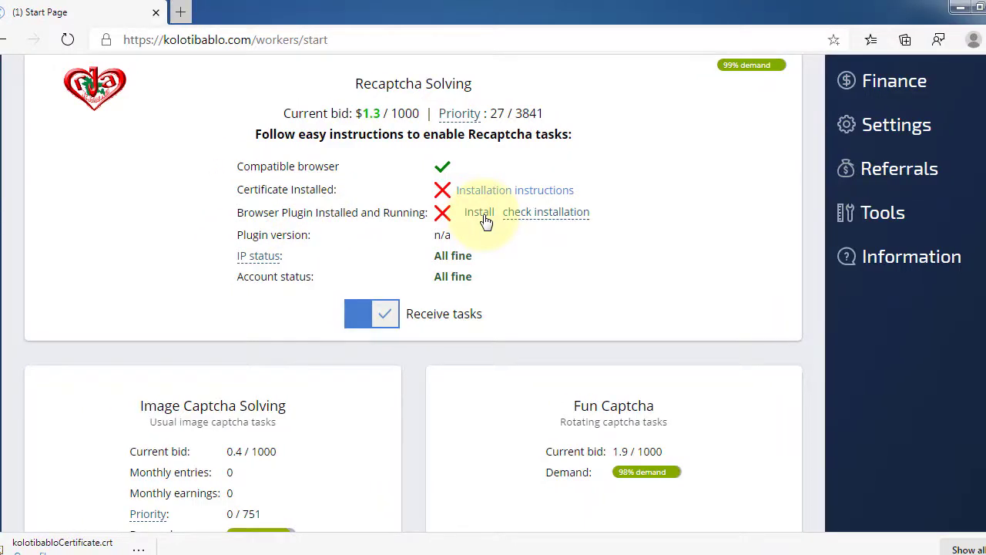
- Download the Windows Chrome / Komodo / Chromium plugin as kbplugin.zip, then return to the Start Page
click(481, 212)
scroll(643, 348, down, 3)
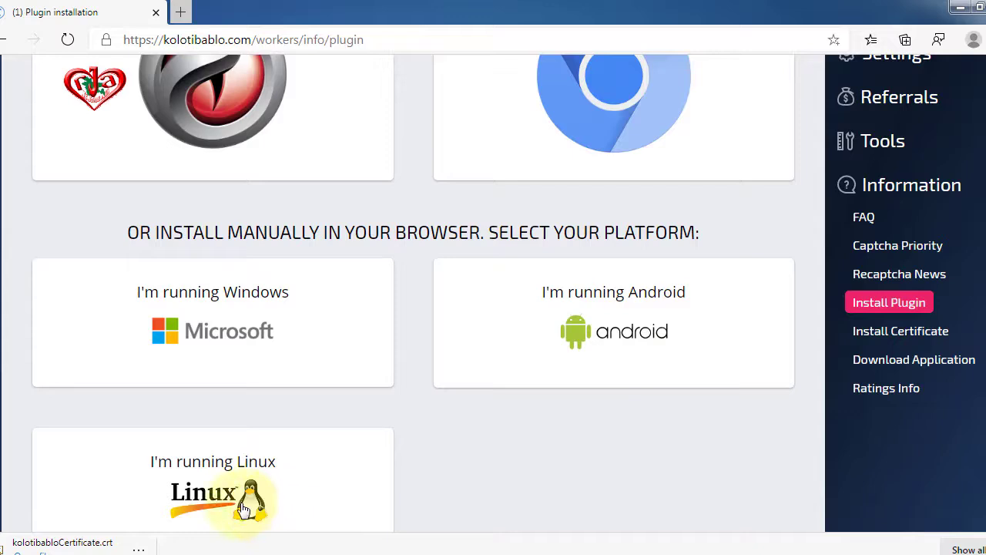
scroll(216, 324, up, 2)
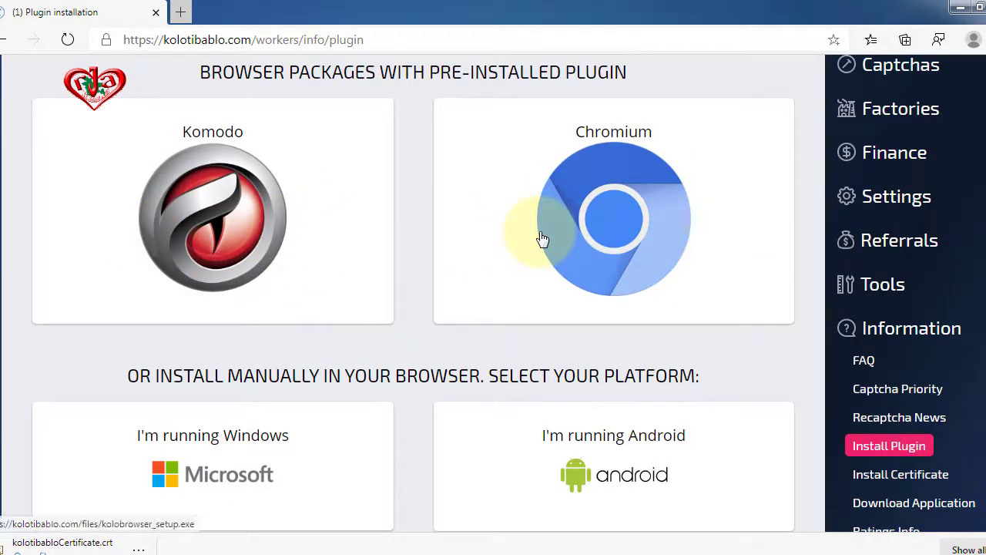
scroll(570, 324, down, 1)
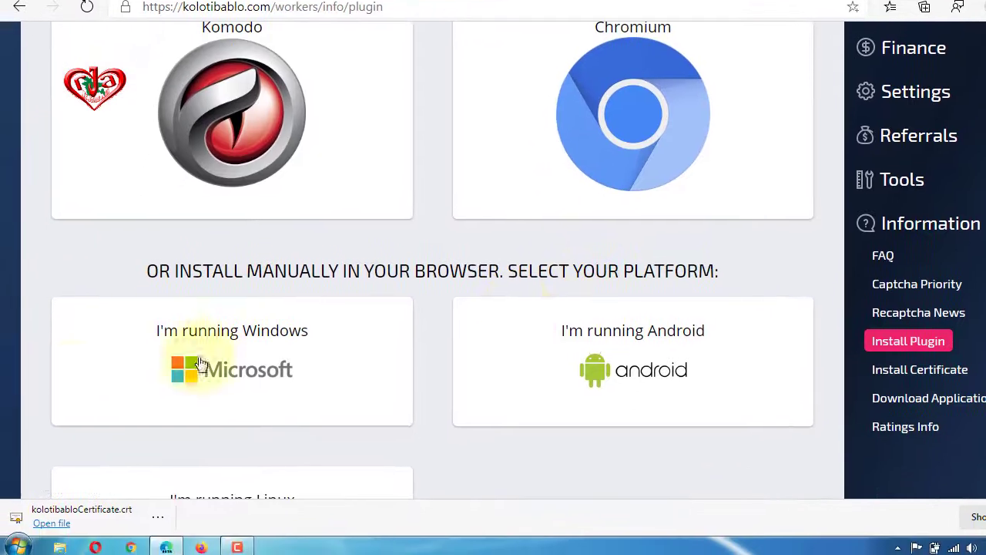
click(244, 359)
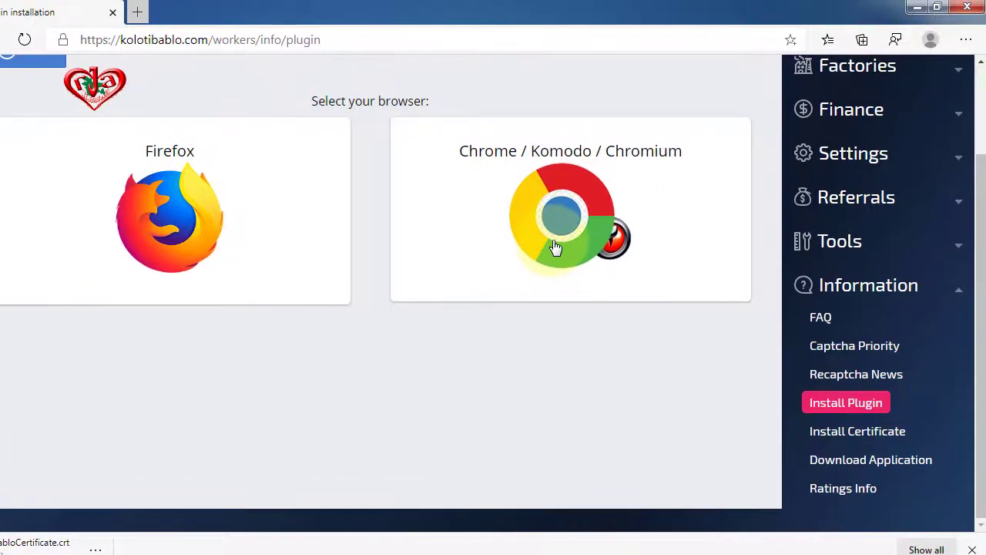
click(559, 229)
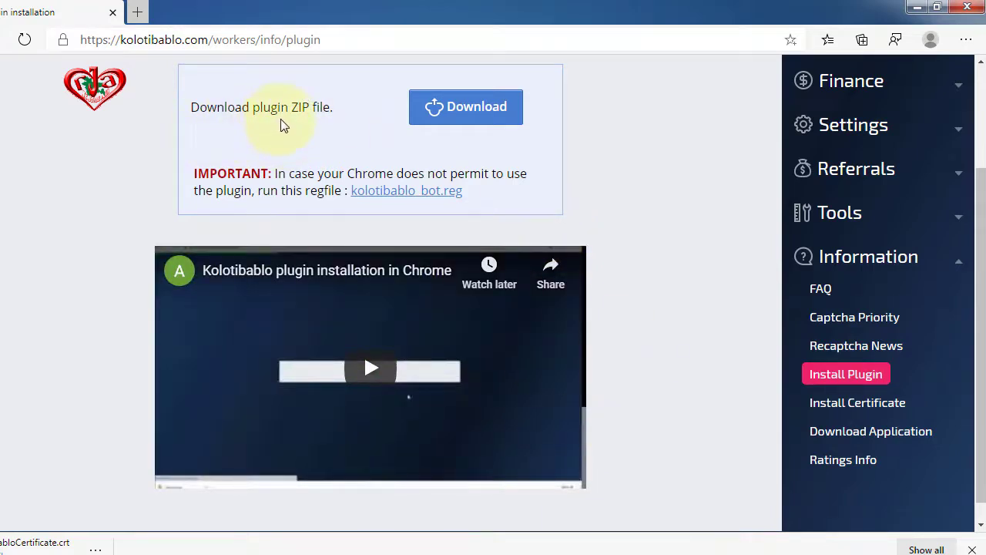
click(480, 119)
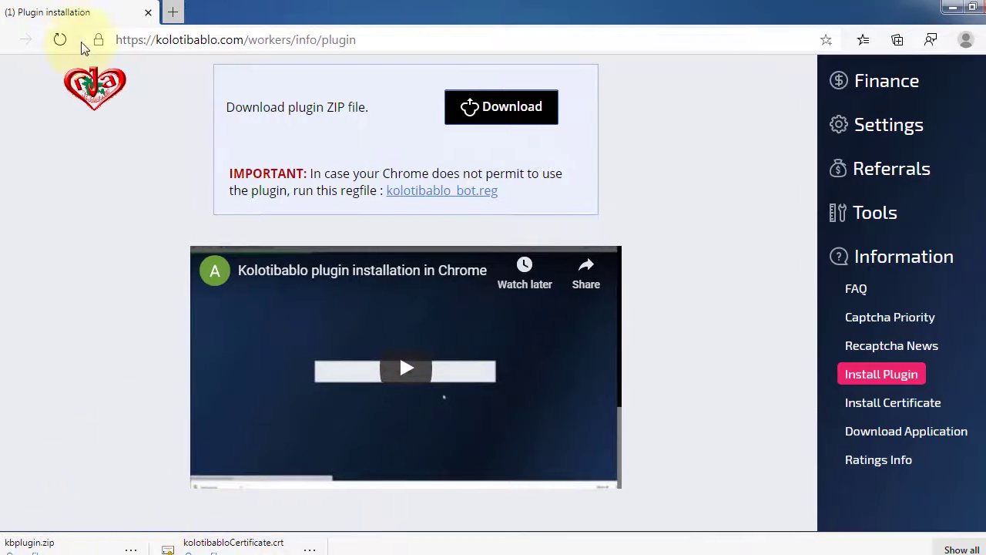
click(21, 40)
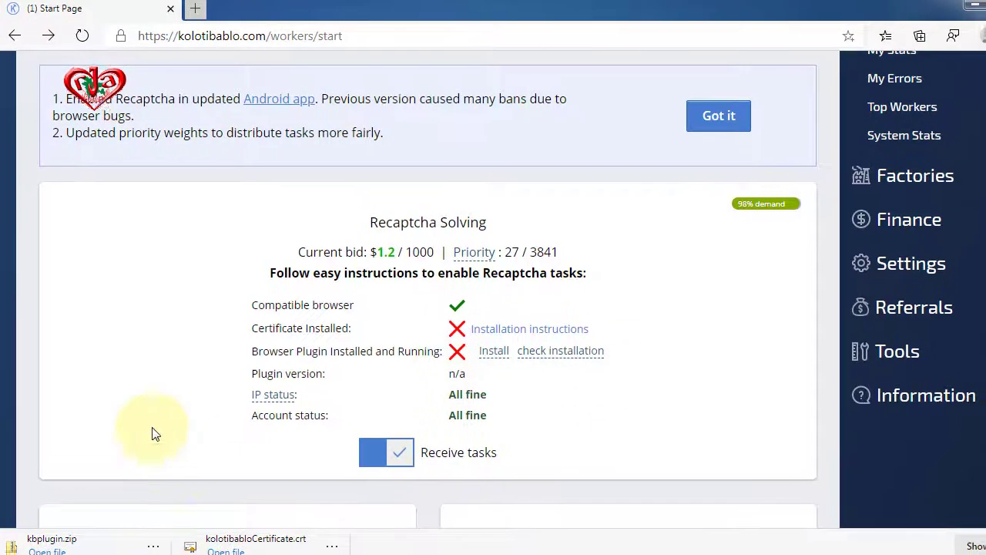
- Show kbplugin.zip in Downloads and extract it to a kbplugin folder with 'Show extracted files' unticked
click(153, 546)
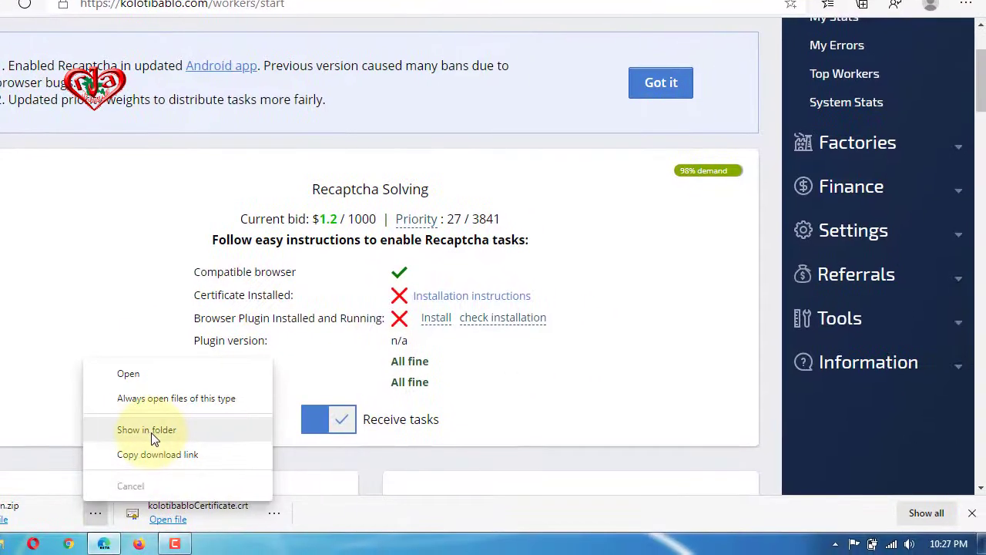
click(209, 462)
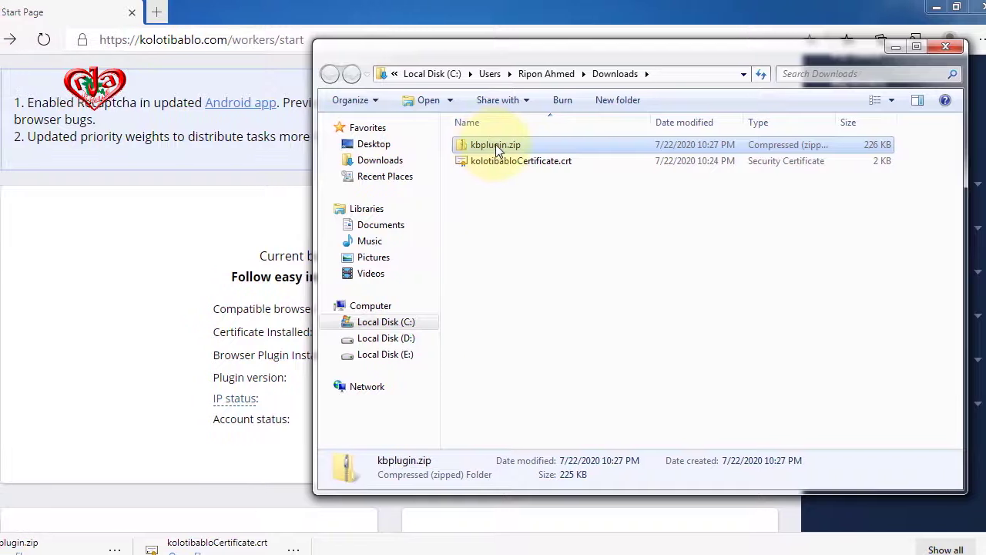
double_click(478, 144)
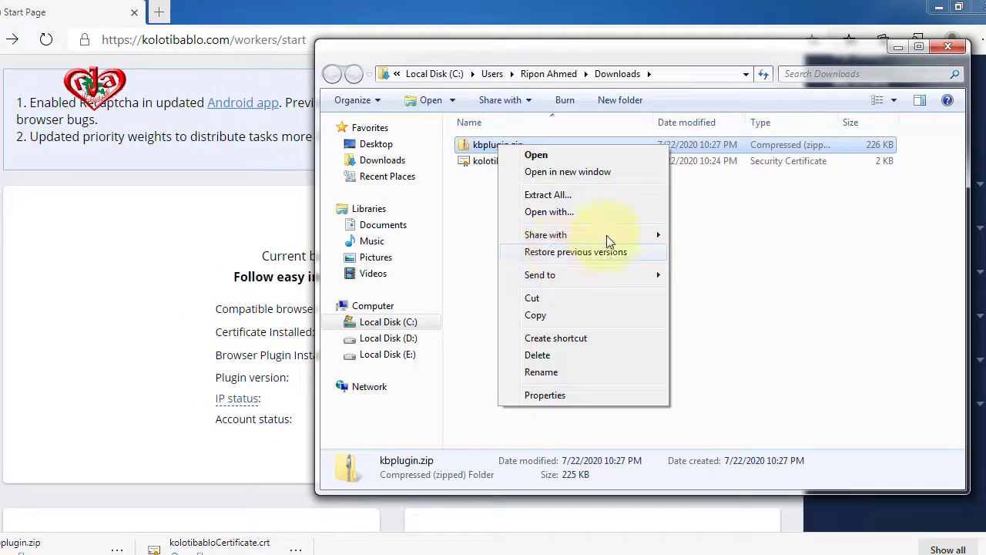
click(547, 198)
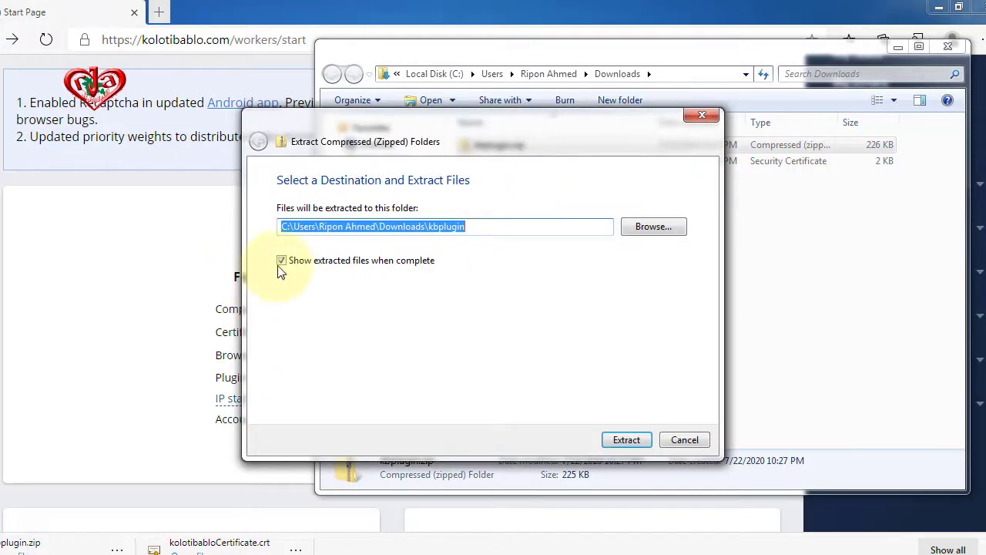
click(281, 260)
click(623, 440)
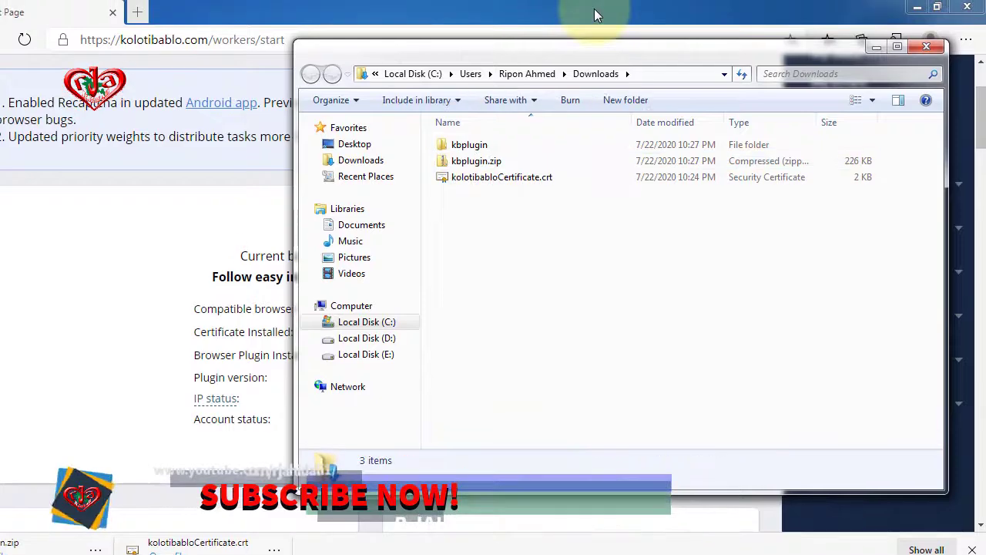
- Enable Developer mode in Edge Extensions, load the kbplugin folder as Kolotibablo bot, and return to the Start Page tab
click(595, 14)
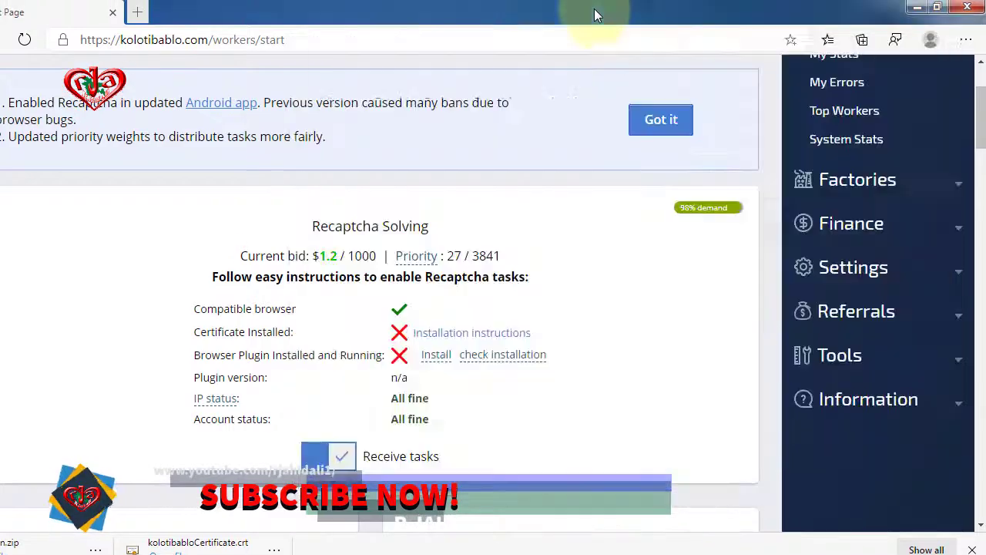
click(967, 40)
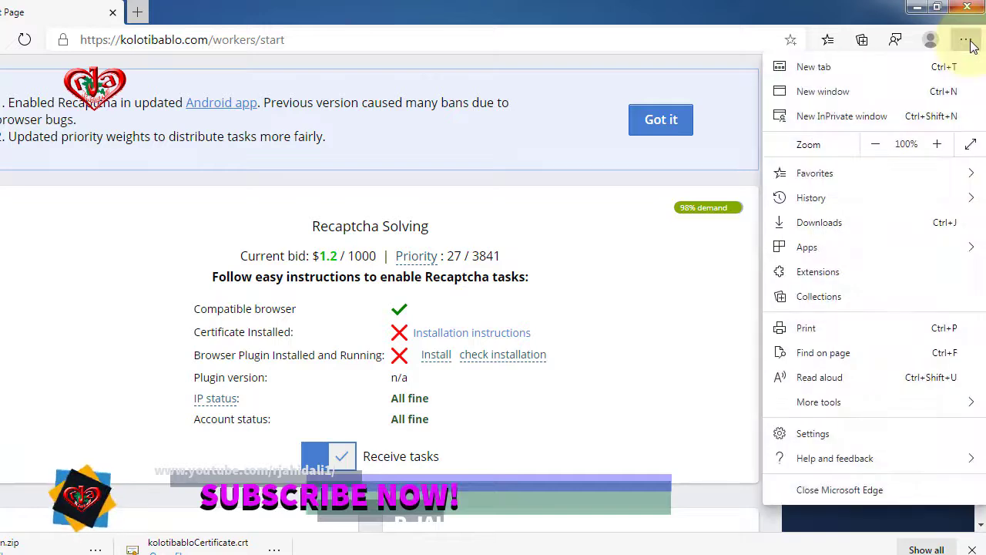
click(817, 279)
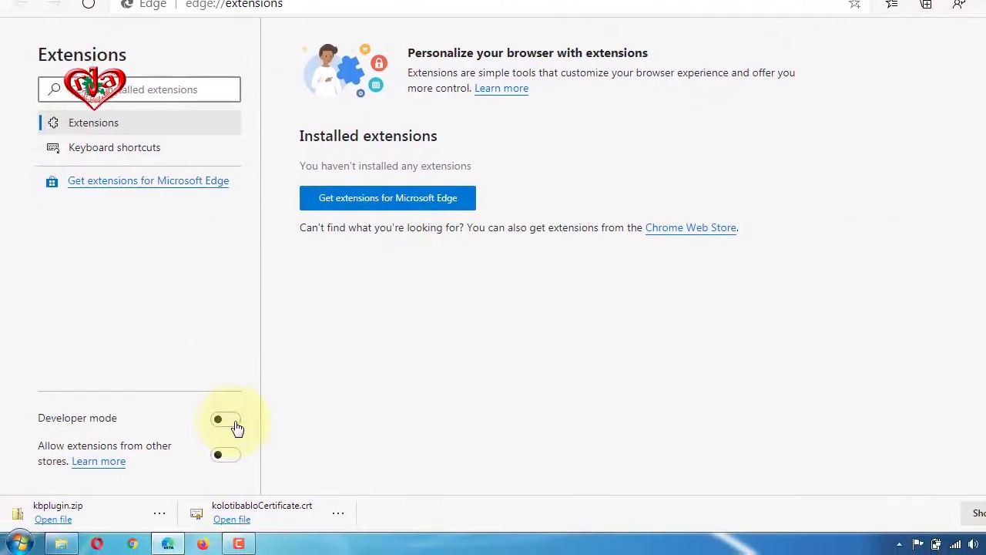
click(238, 426)
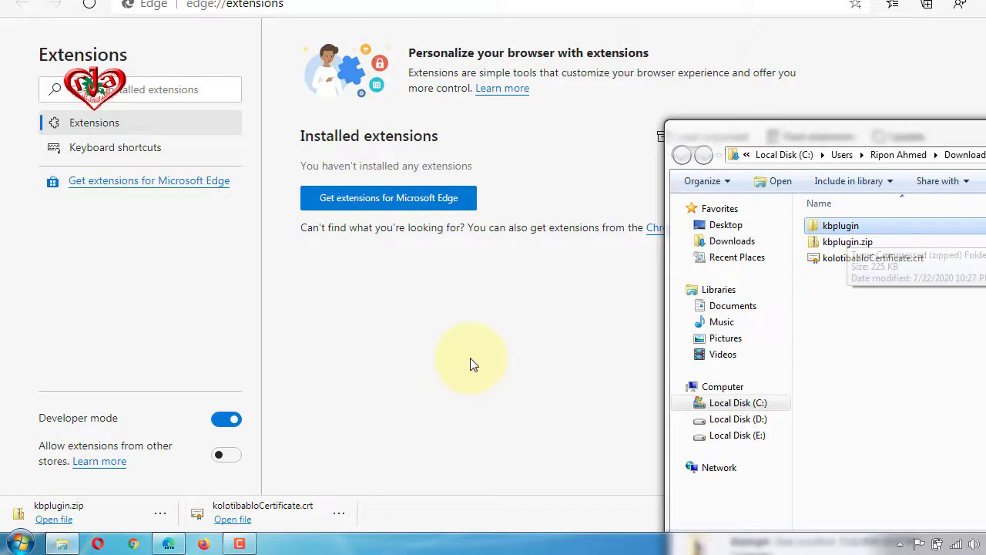
drag(473, 365, 445, 335)
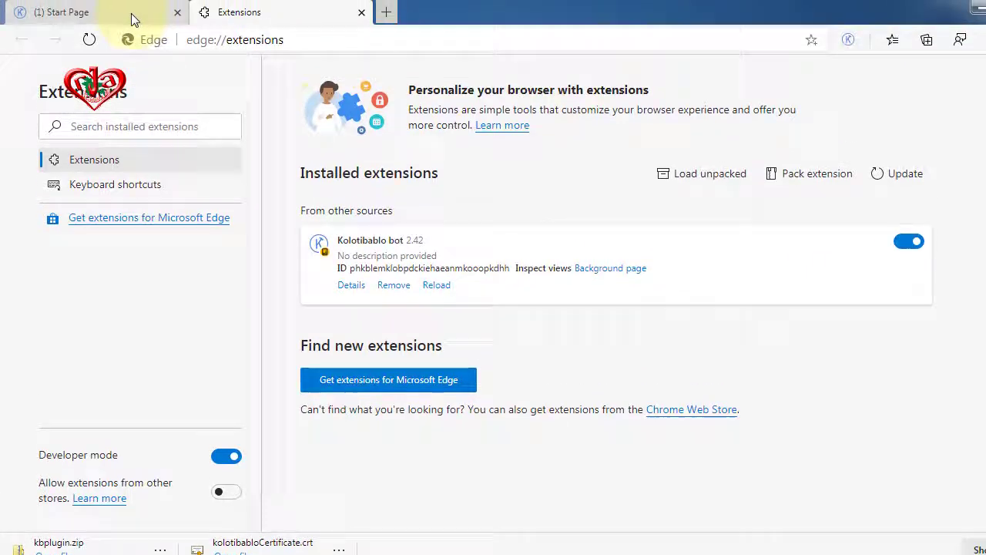
click(135, 16)
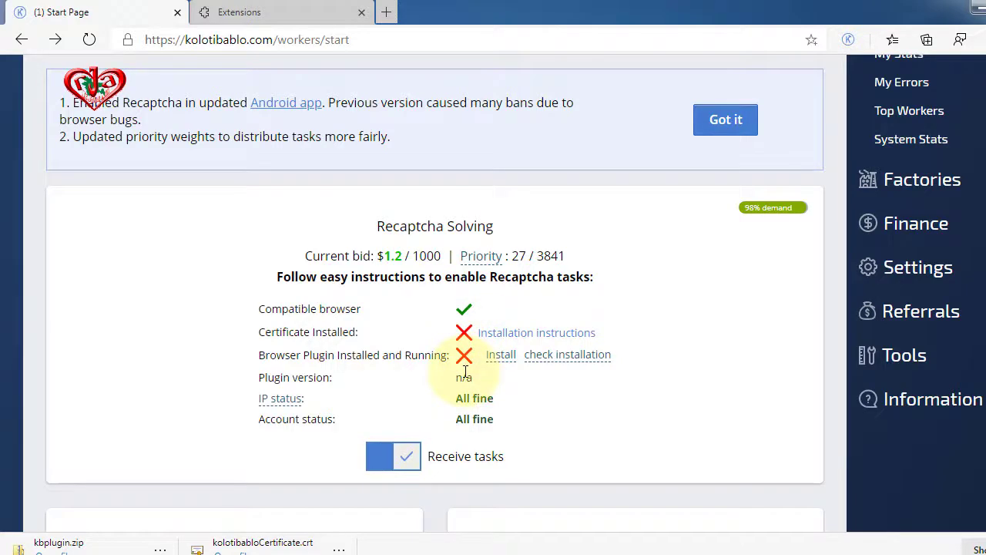
- Reload the workers page so the plugin check turns green, then show kolotibabloCertificate.crt in Downloads
click(90, 42)
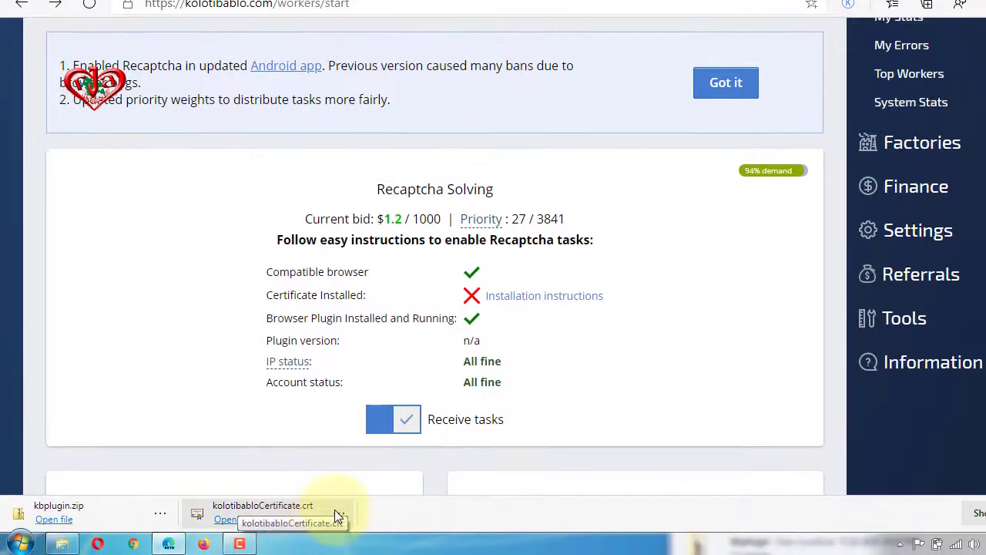
click(340, 512)
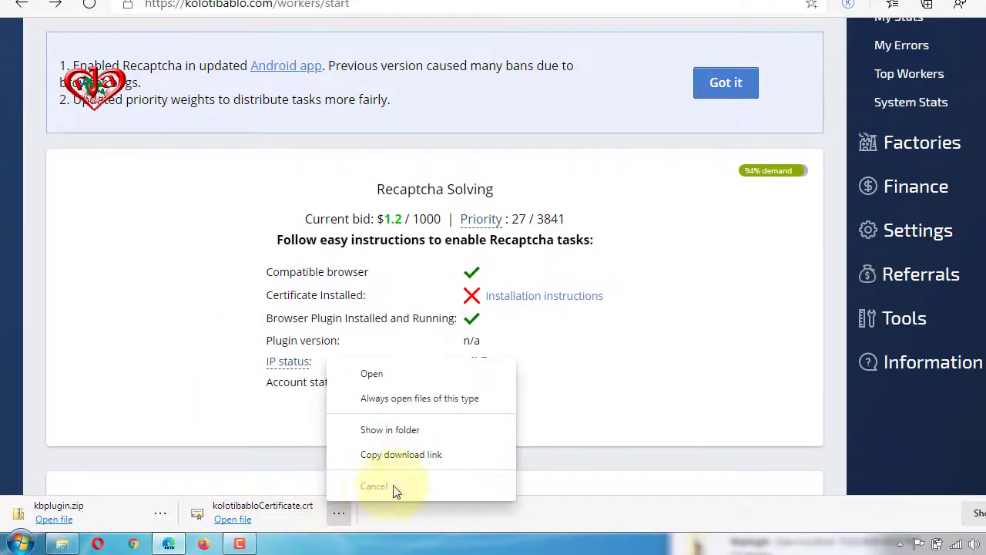
click(400, 438)
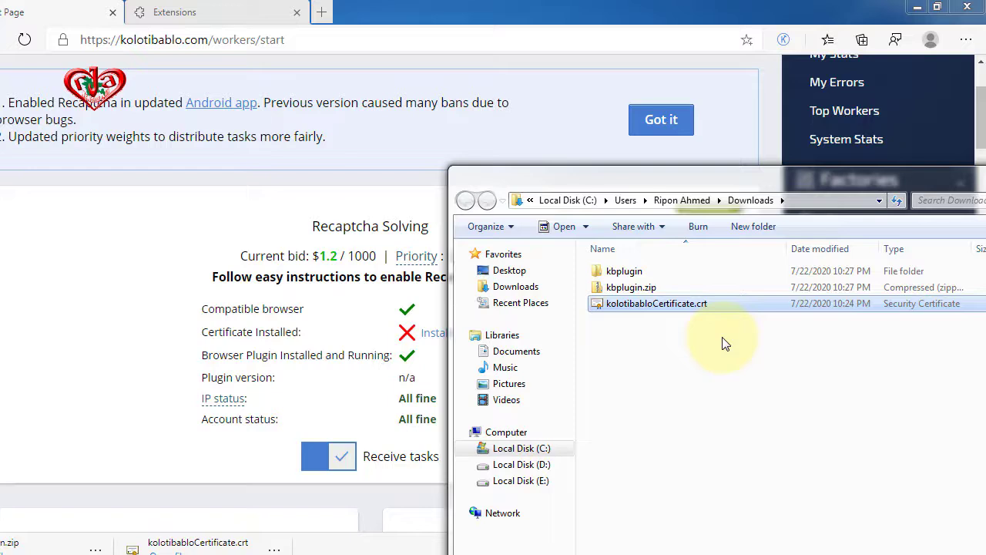
- Open kolotibabloCertificate.crt despite the warning and start the Certificate Import Wizard
right_click(664, 280)
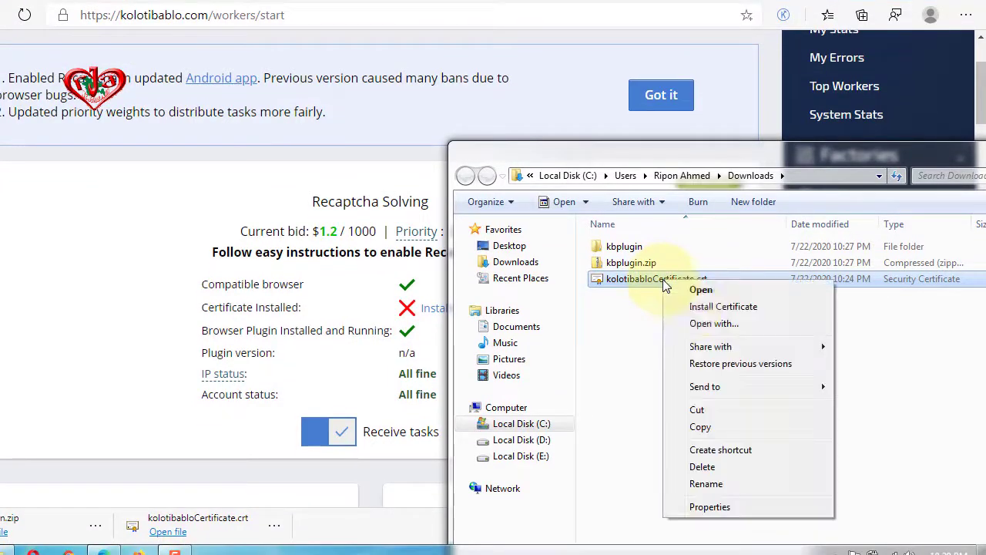
click(723, 306)
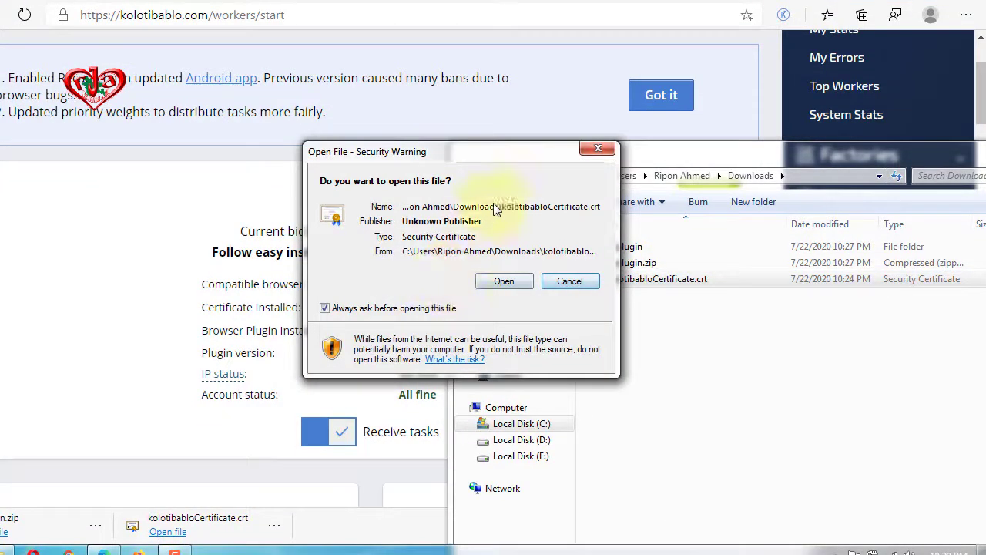
click(503, 283)
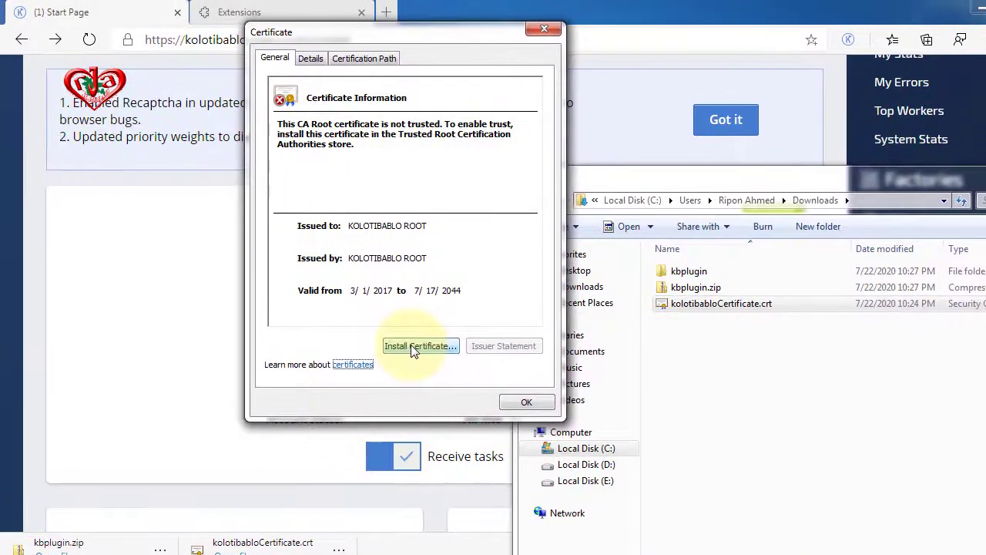
click(348, 324)
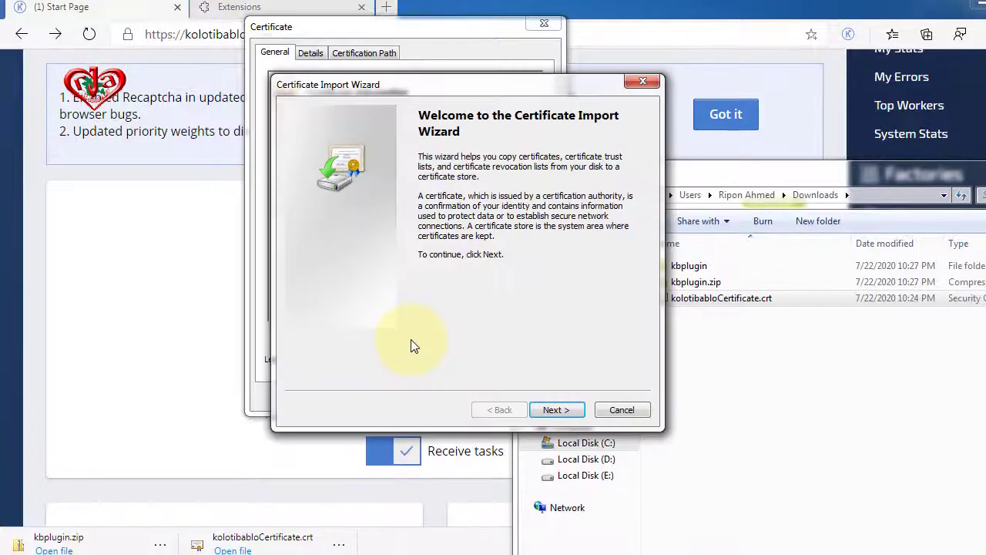
click(558, 410)
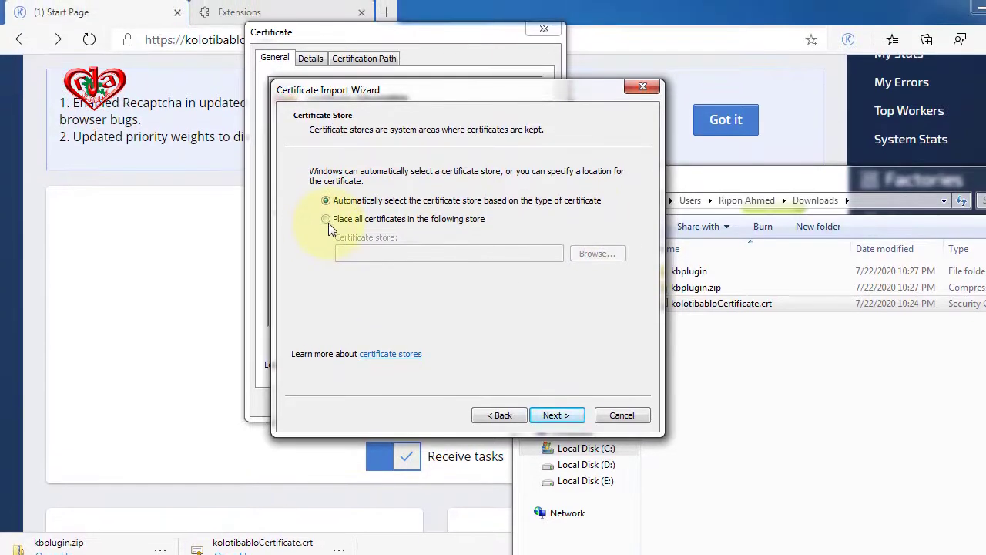
- Import KOLOTIBABLO ROOT into Trusted Root Certification Authorities, confirm it, and close the certificate dialogs
click(328, 220)
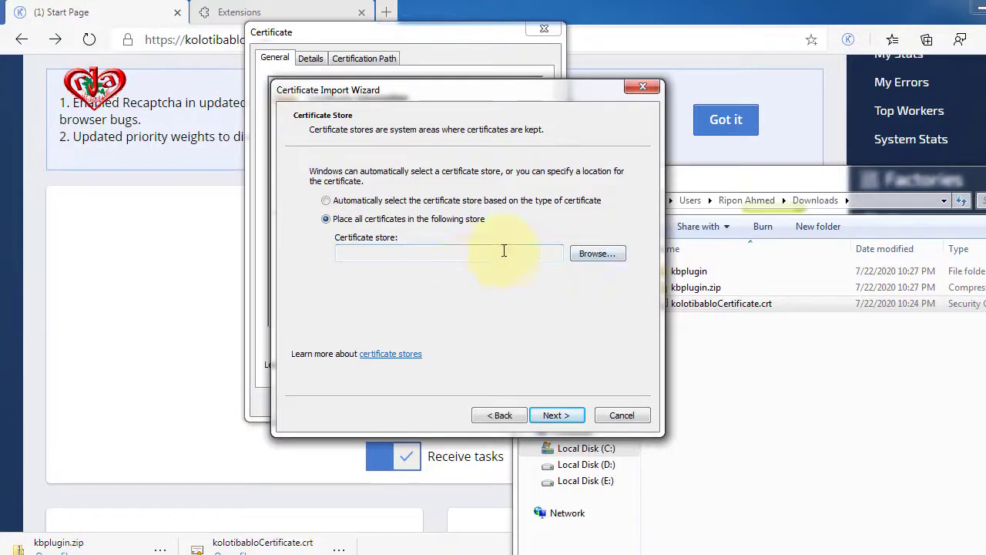
click(606, 255)
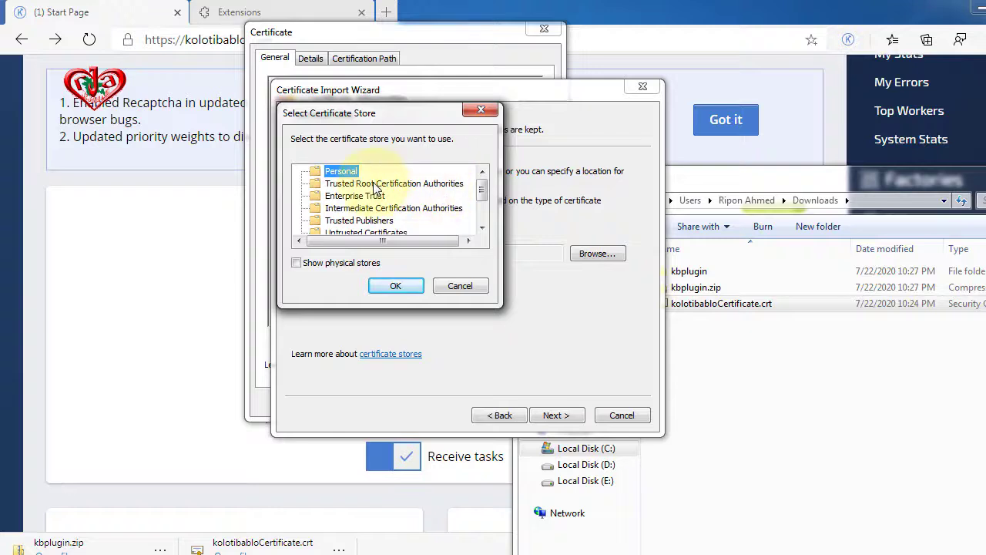
click(377, 183)
click(396, 286)
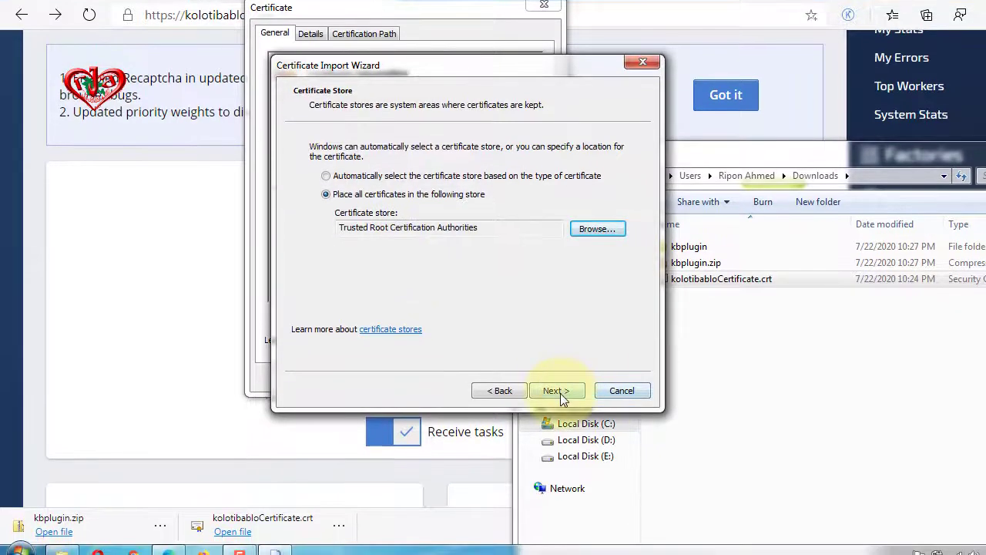
click(559, 395)
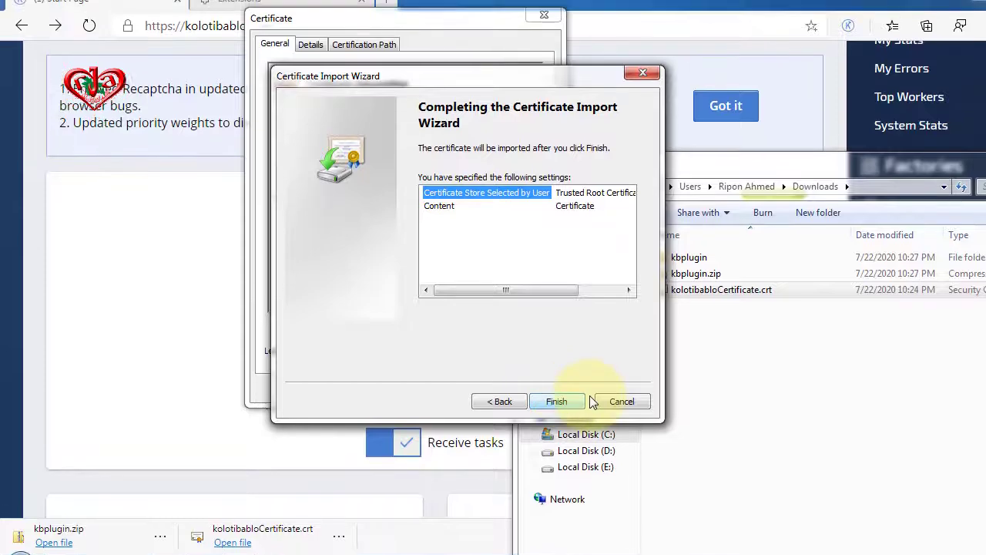
click(561, 417)
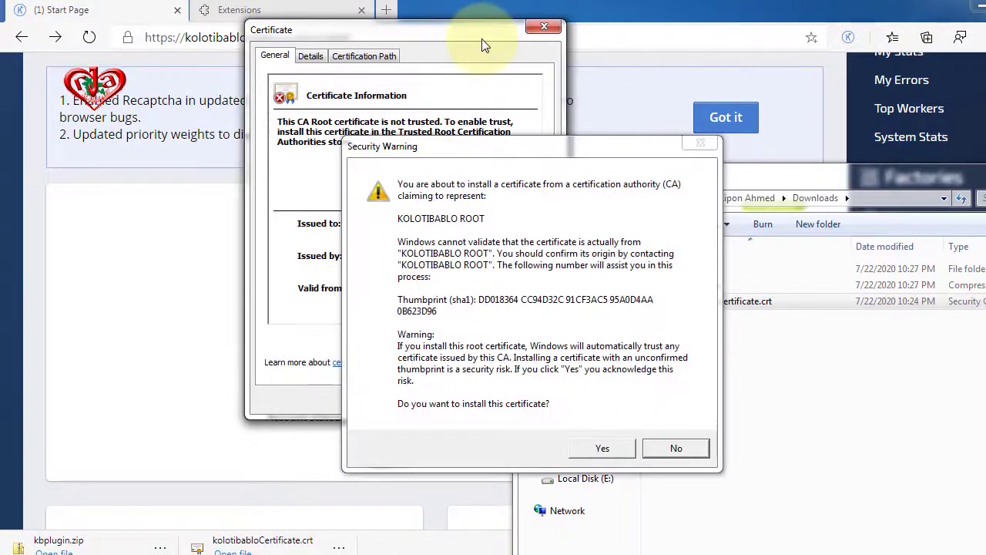
click(602, 438)
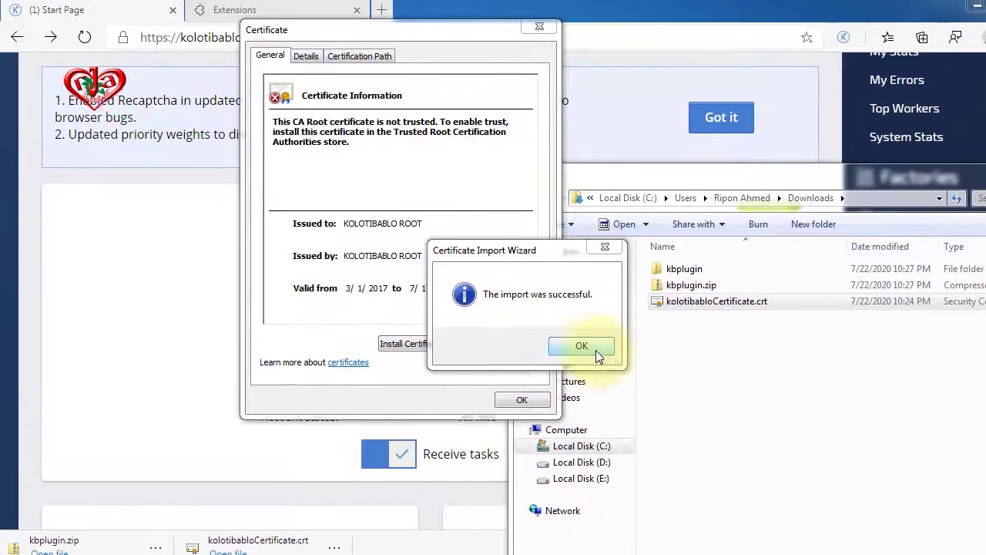
click(547, 325)
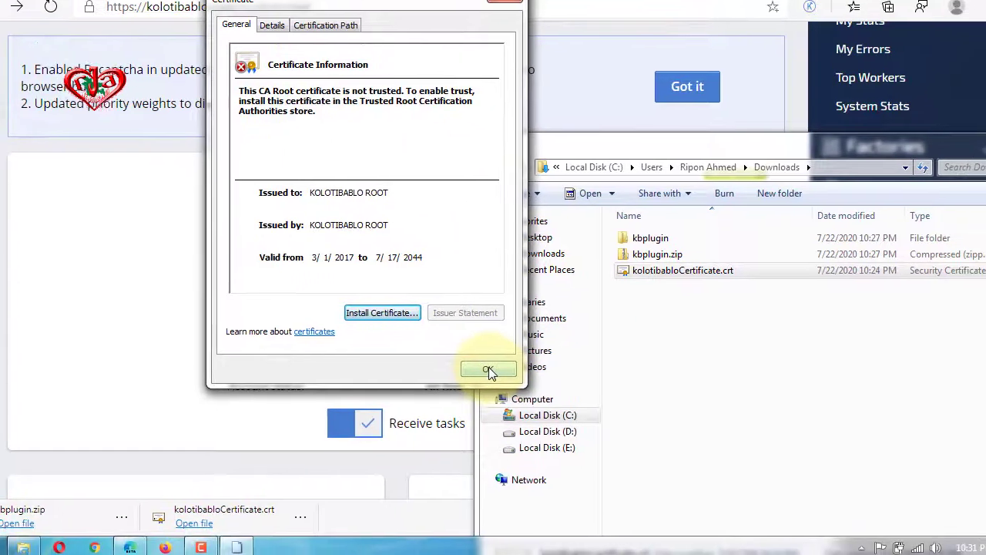
click(526, 402)
- Close the Downloads window and Edge, refresh the desktop, and relaunch Microsoft Edge Beta
click(978, 139)
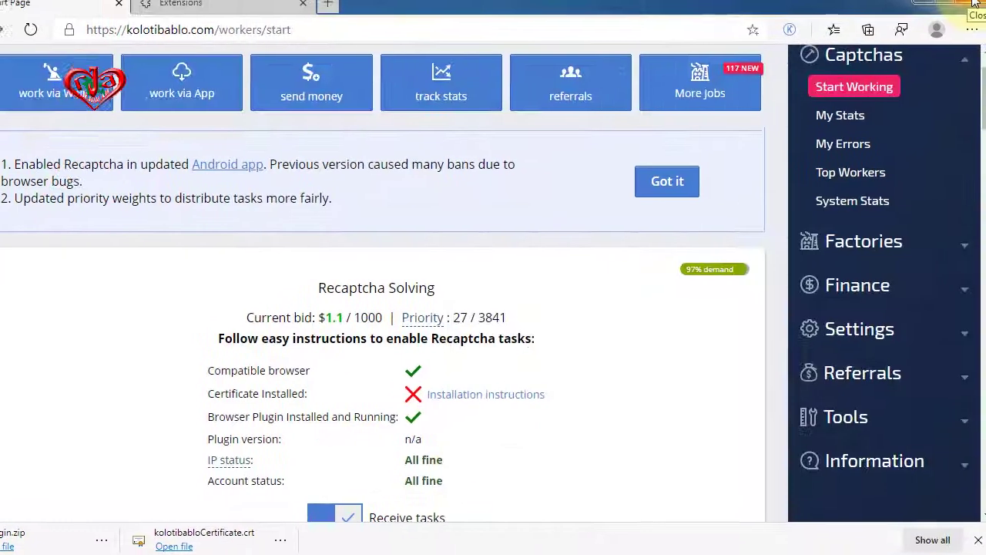
click(969, 9)
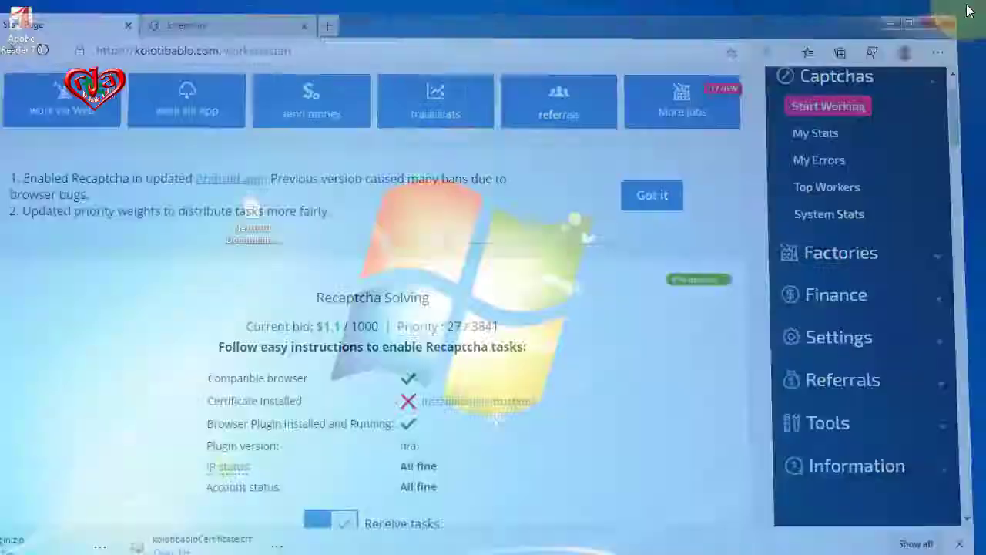
right_click(399, 76)
click(454, 120)
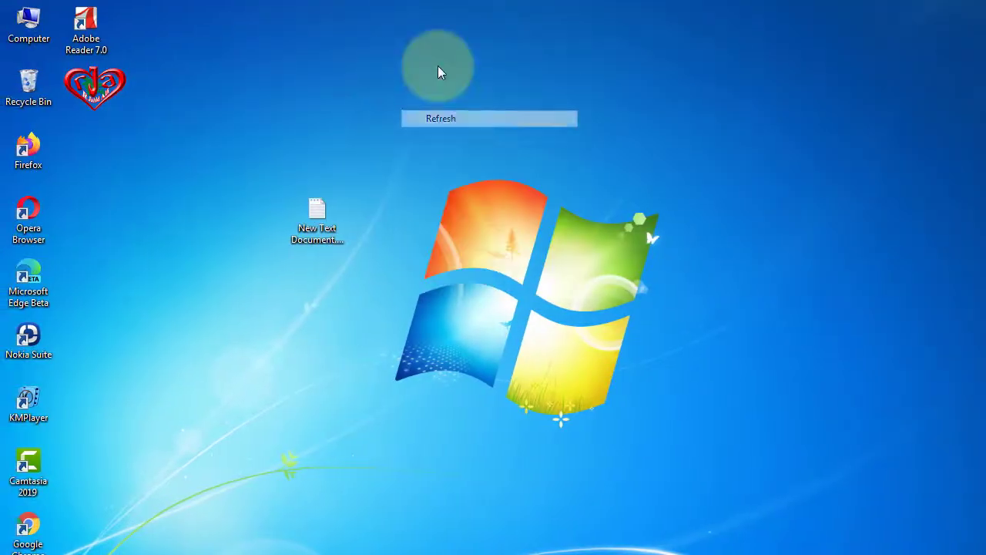
right_click(436, 66)
click(480, 113)
right_click(437, 66)
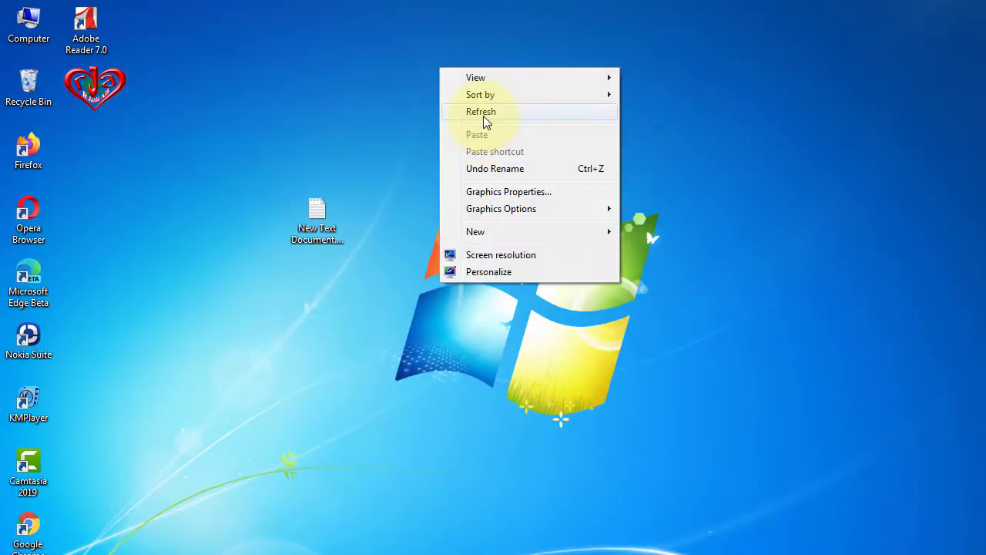
click(483, 116)
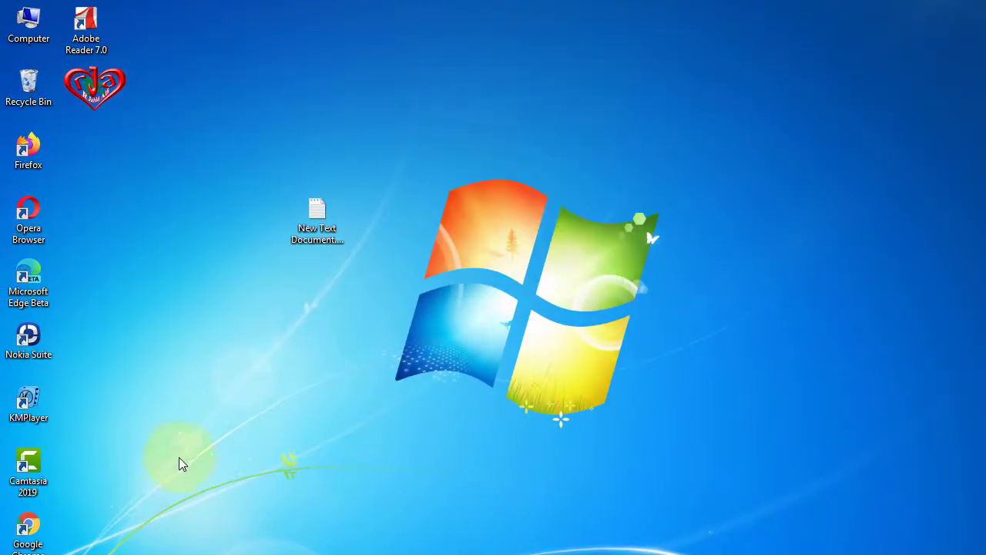
double_click(34, 284)
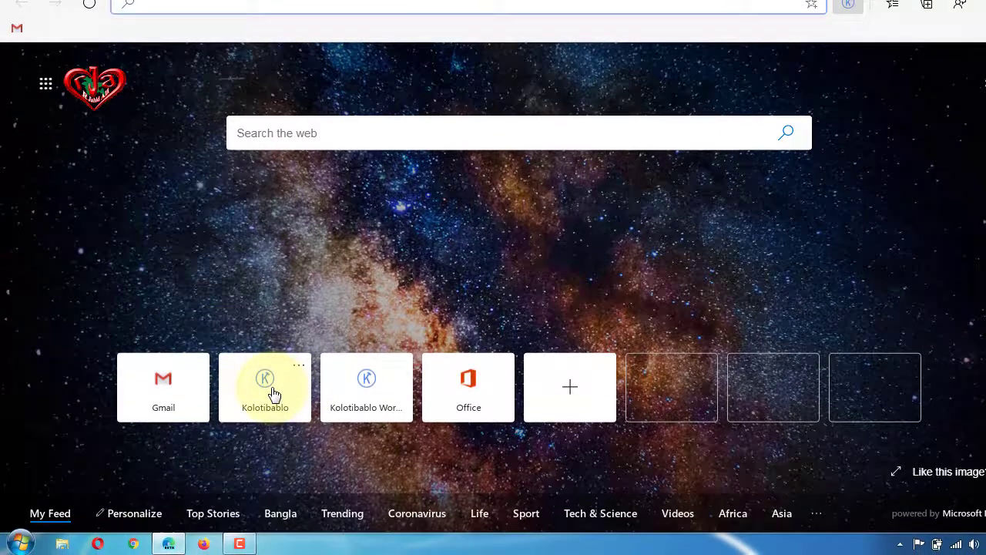
- Open the Kolotibablo Start Page from the new tab and dismiss the developer-mode extensions warning
click(269, 396)
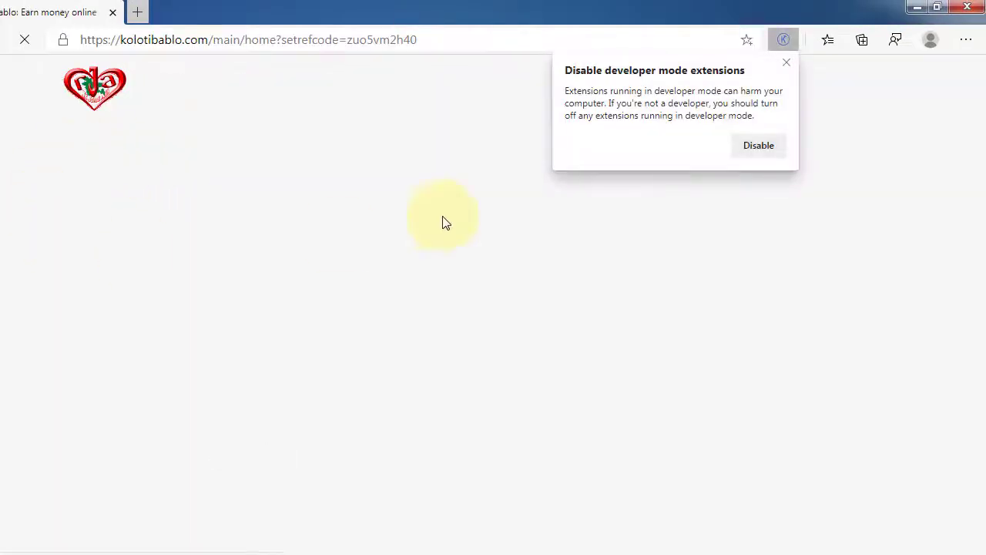
click(787, 62)
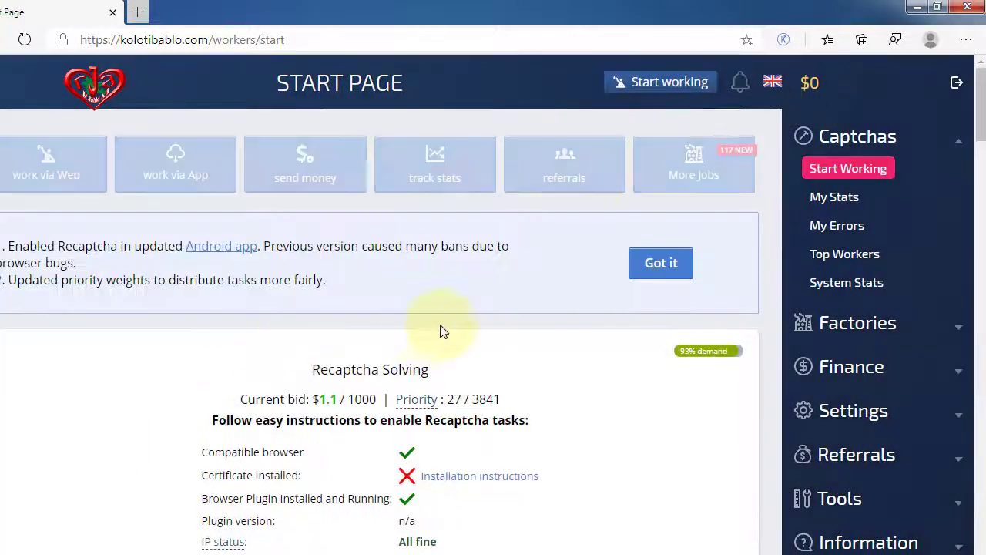
scroll(518, 345, down, 3)
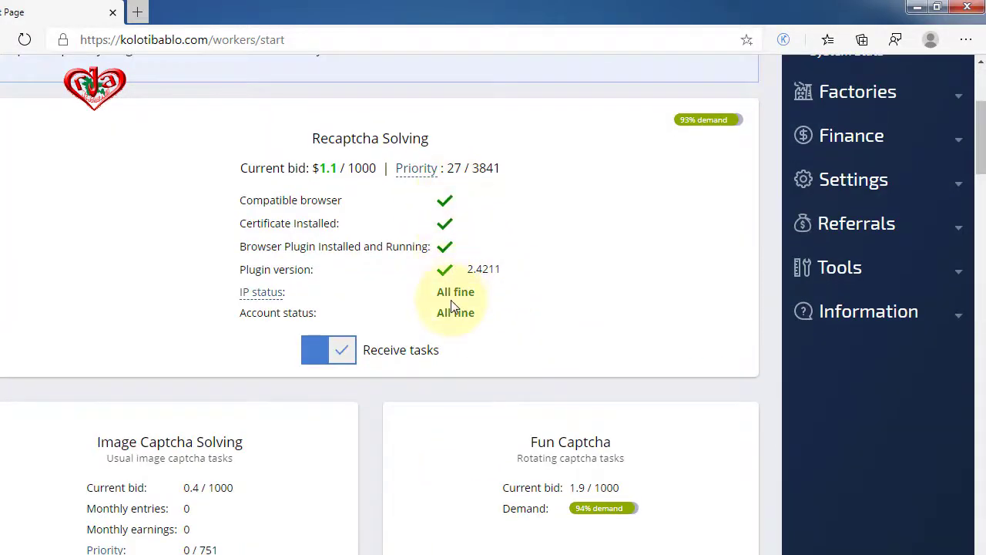
scroll(472, 389, down, 2)
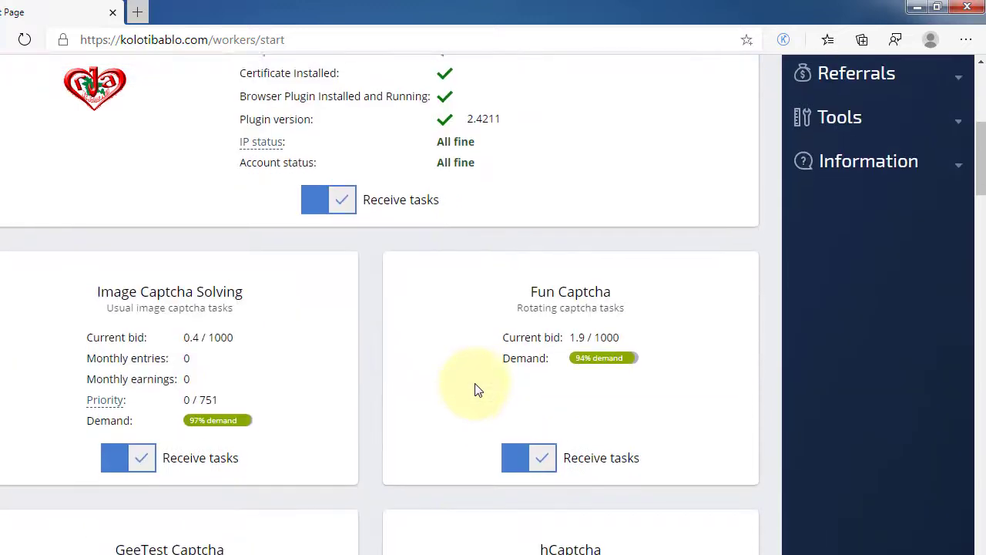
scroll(475, 389, down, 1)
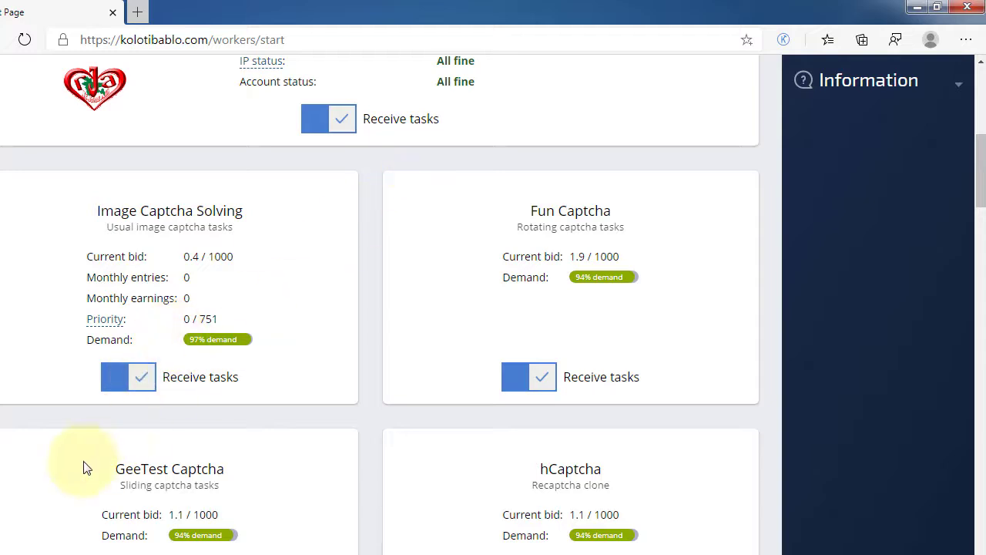
- Switch off Receive tasks for Image Captcha and Fun Captcha, then scroll back to the top
click(142, 384)
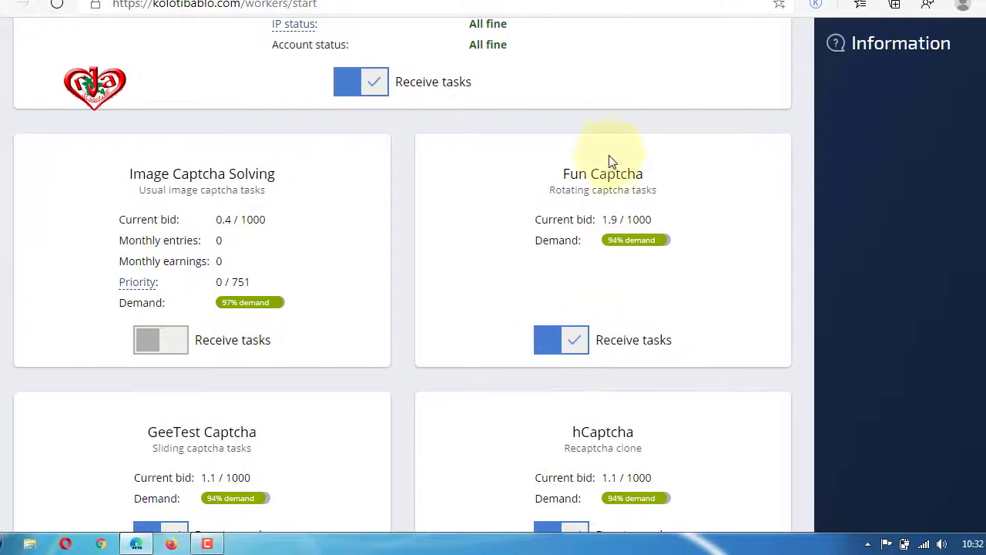
click(546, 340)
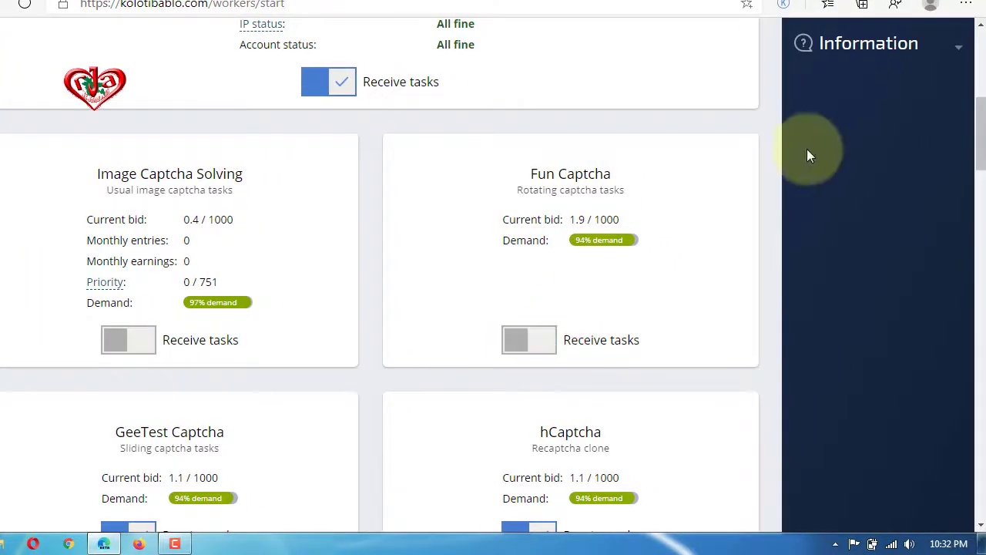
scroll(646, 260, down, 1)
scroll(647, 261, down, 2)
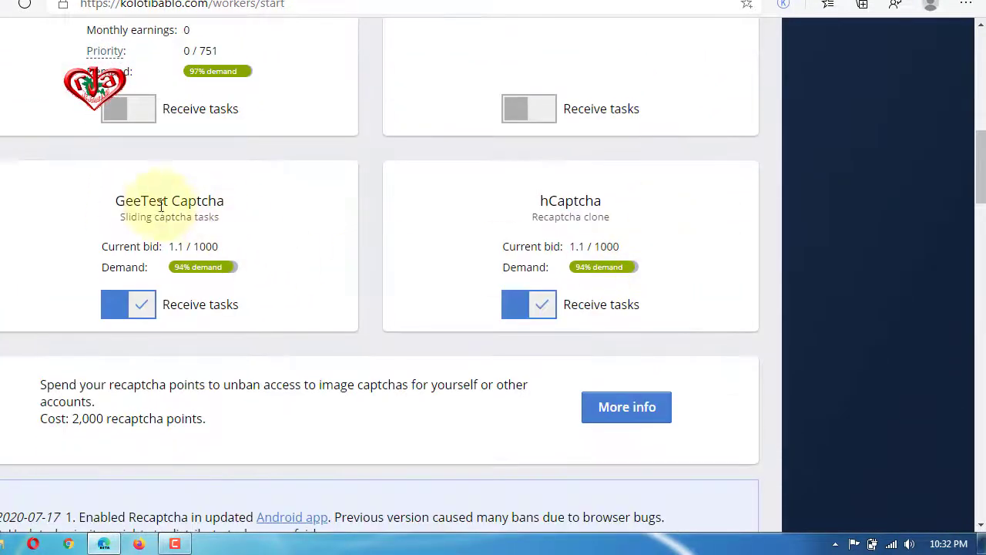
scroll(455, 266, up, 4)
scroll(456, 267, up, 5)
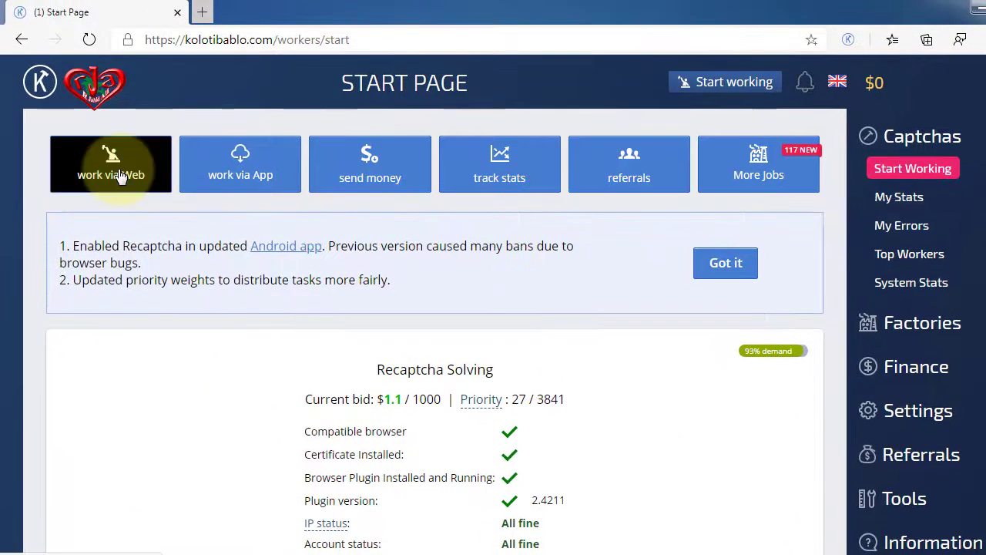
- Start web captcha work, tick I'm not a robot, and submit the crosswalk tiles, including replacements
click(119, 176)
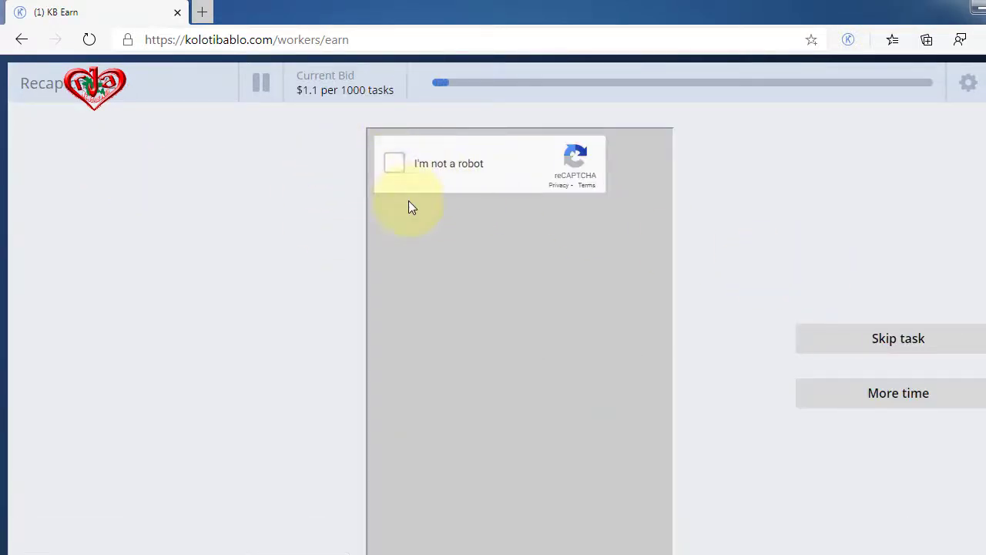
click(386, 163)
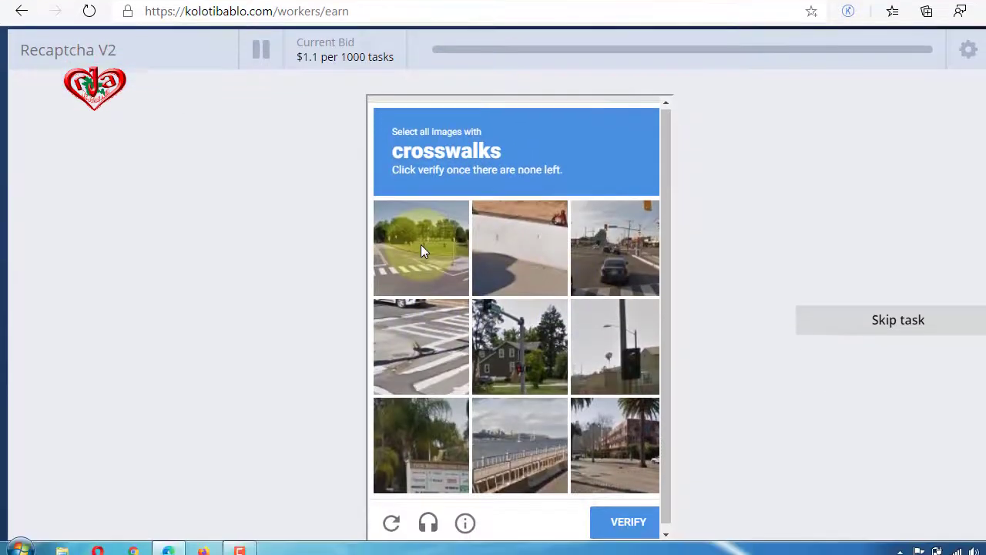
click(421, 250)
click(437, 334)
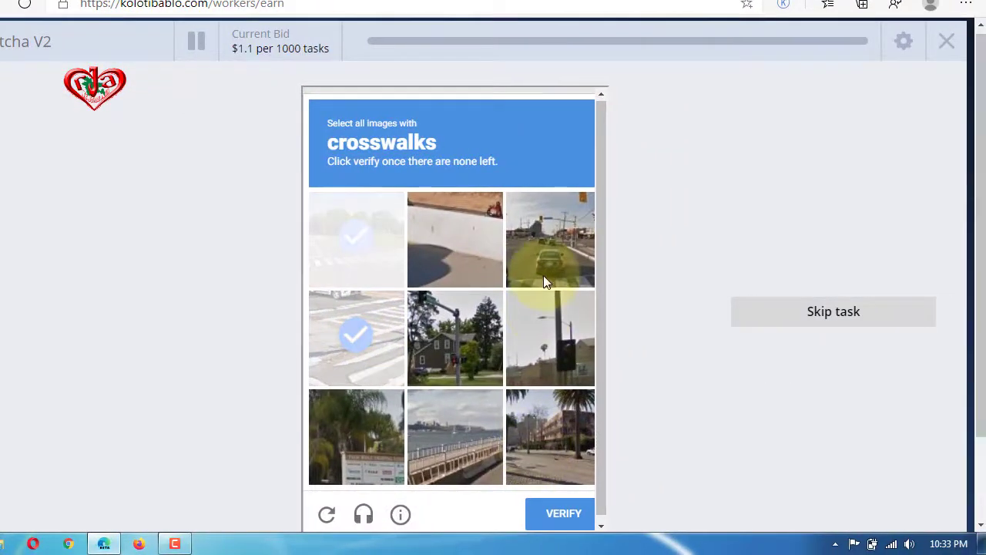
click(544, 277)
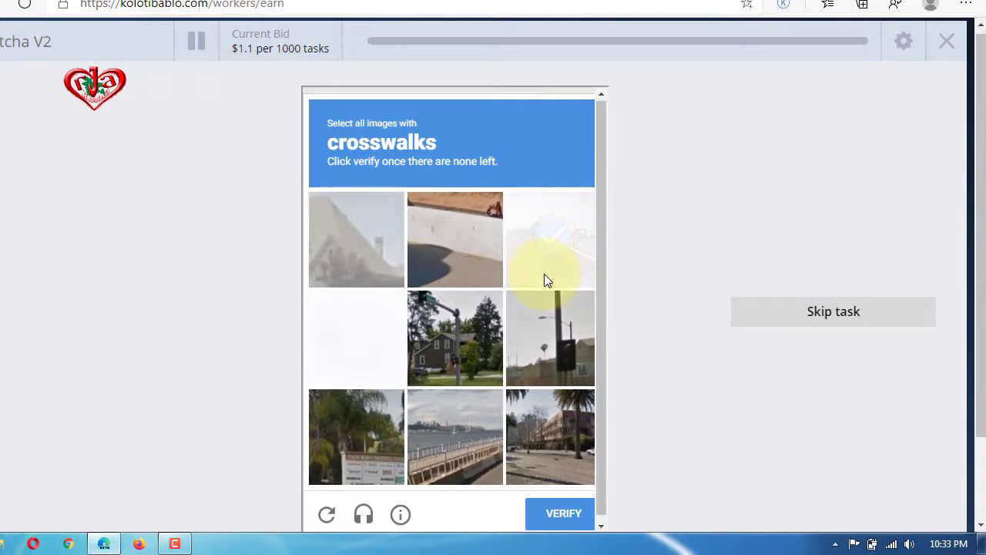
click(424, 346)
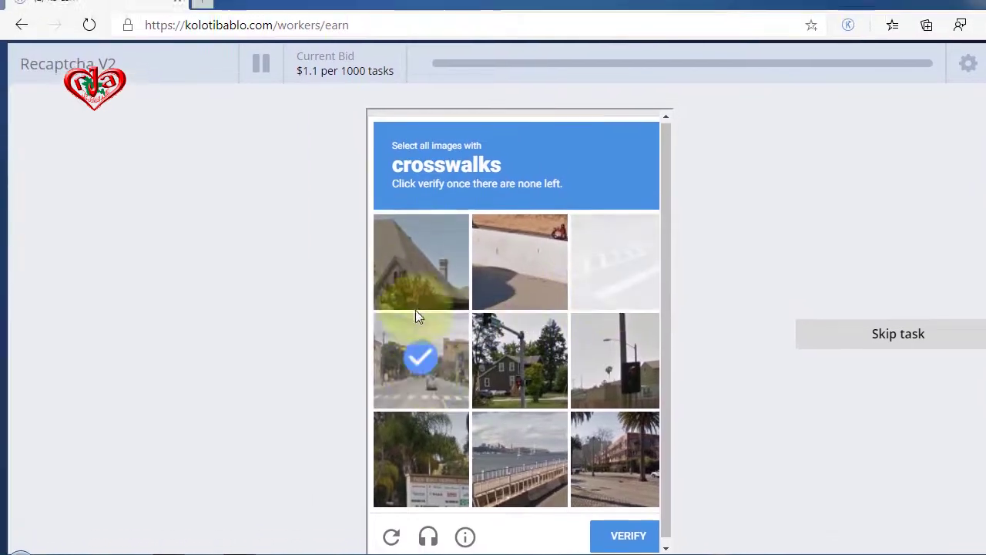
drag(393, 170, 448, 171)
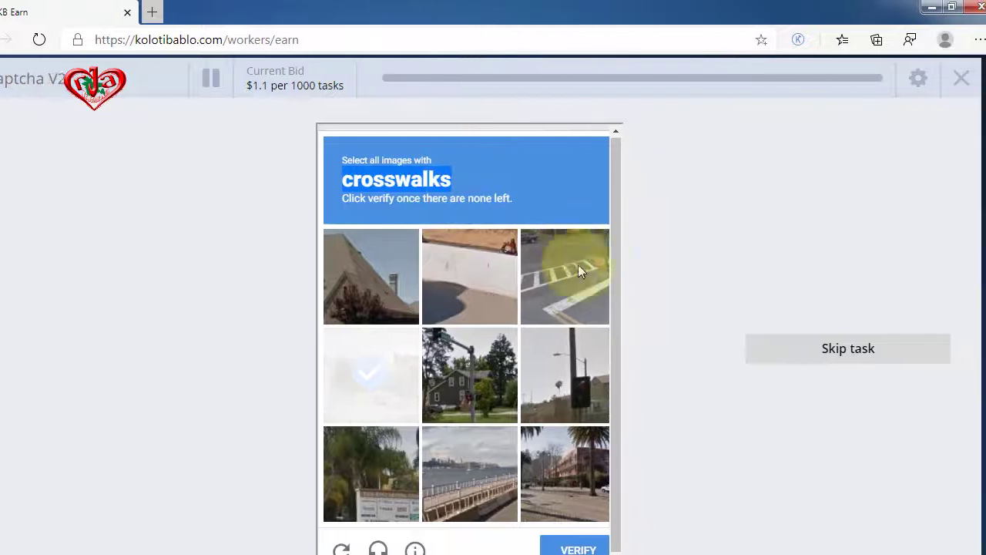
click(611, 282)
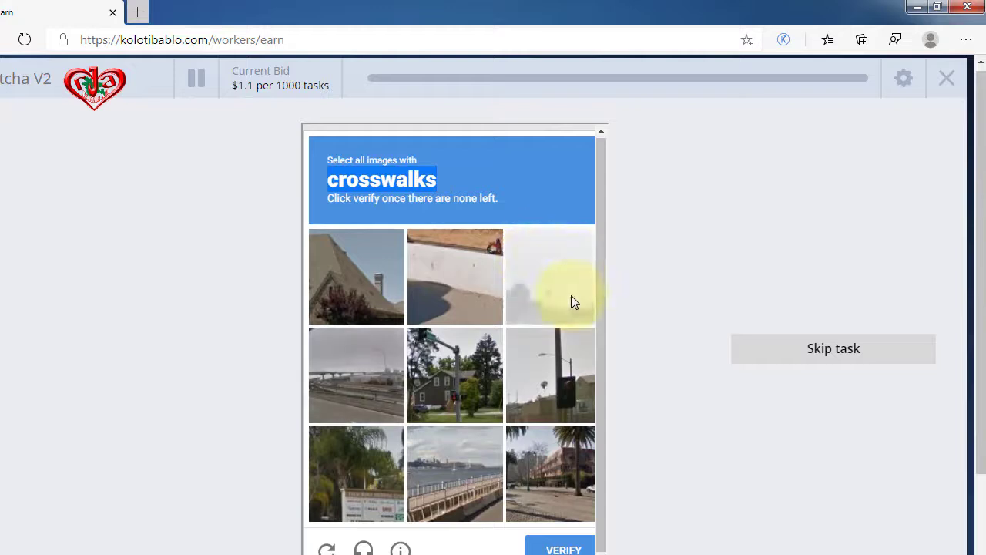
scroll(527, 309, down, 1)
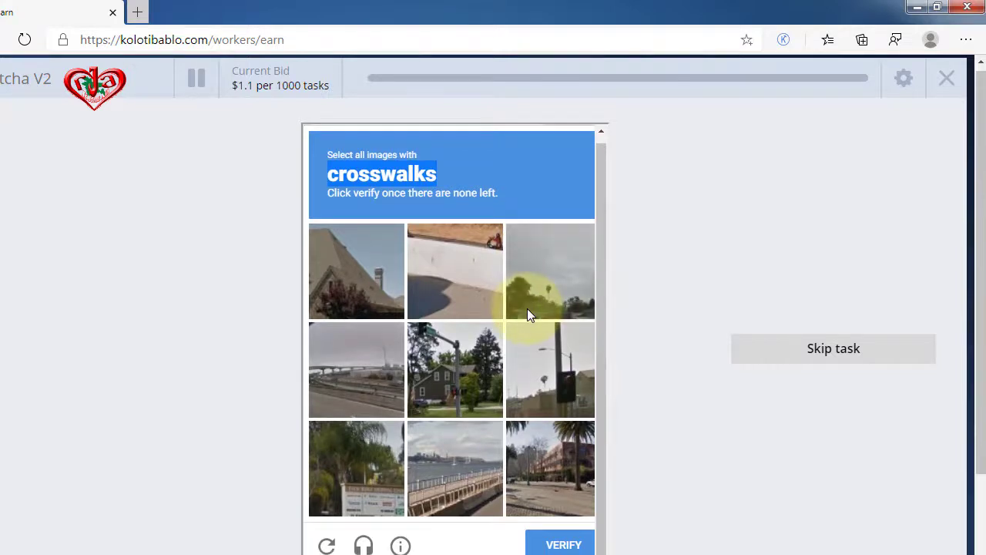
scroll(527, 308, down, 2)
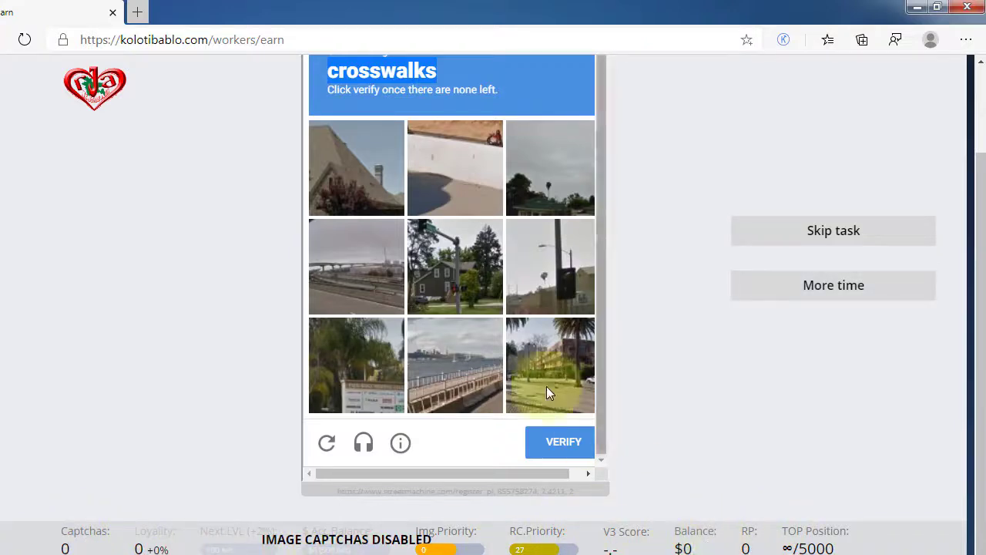
click(574, 445)
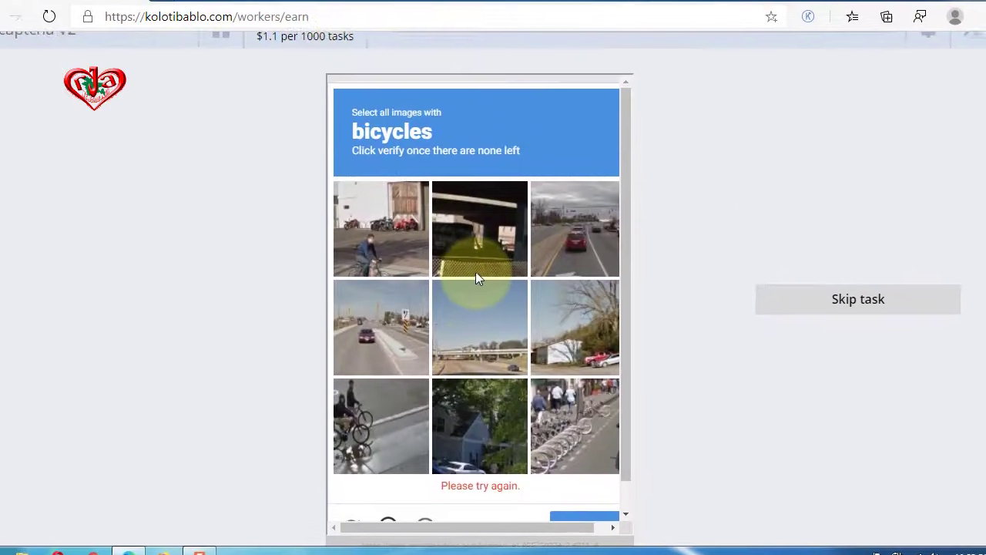
- Mark the six bicycle tiles, including the replacement images
click(379, 231)
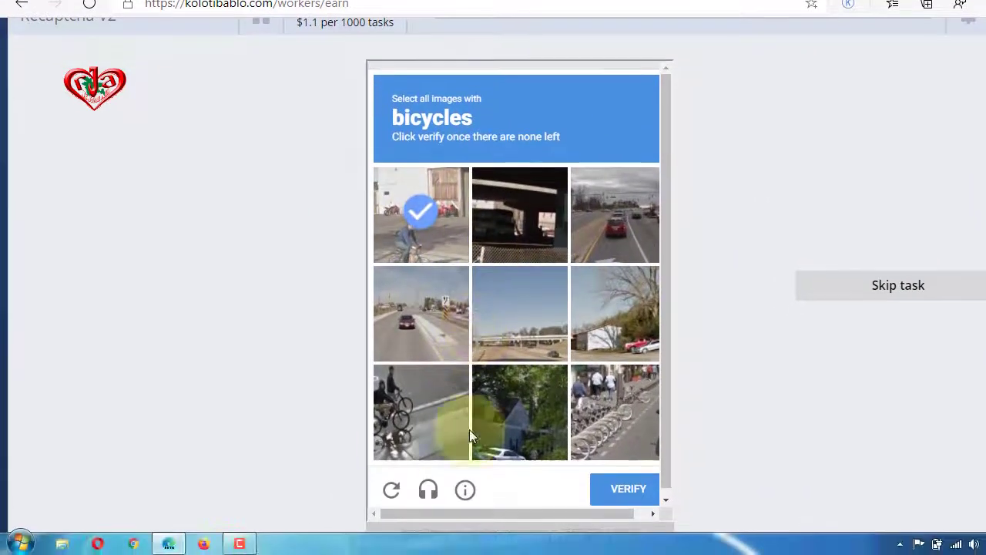
click(377, 420)
click(586, 389)
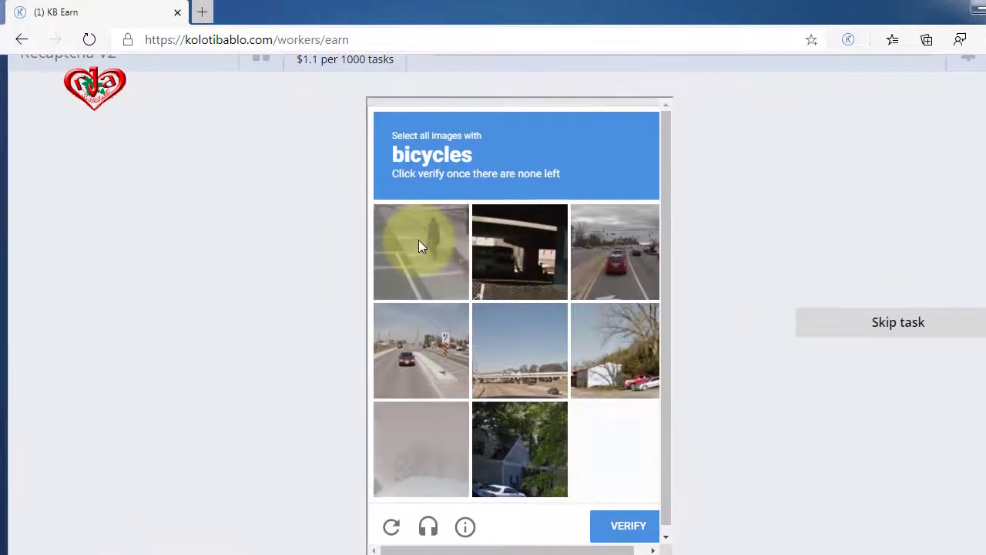
click(418, 245)
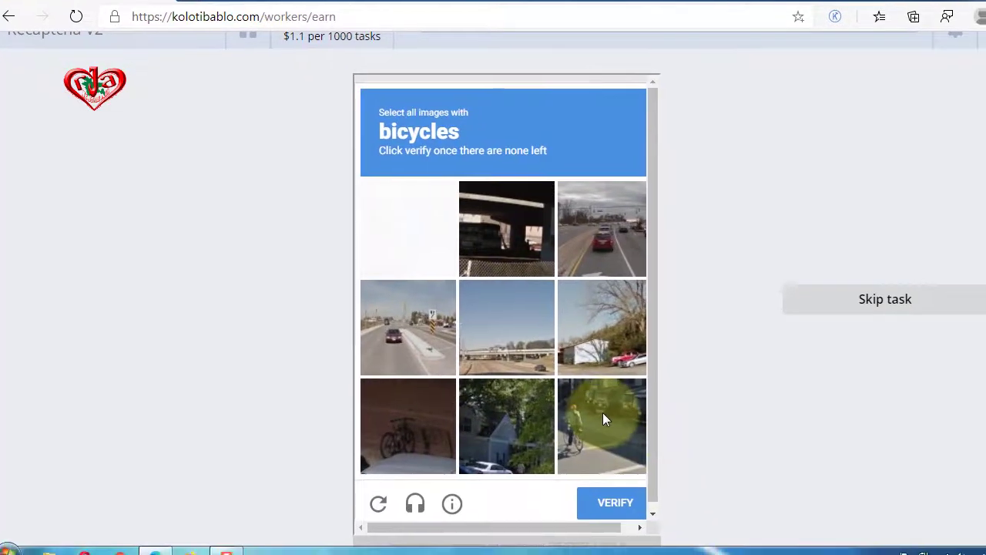
click(615, 441)
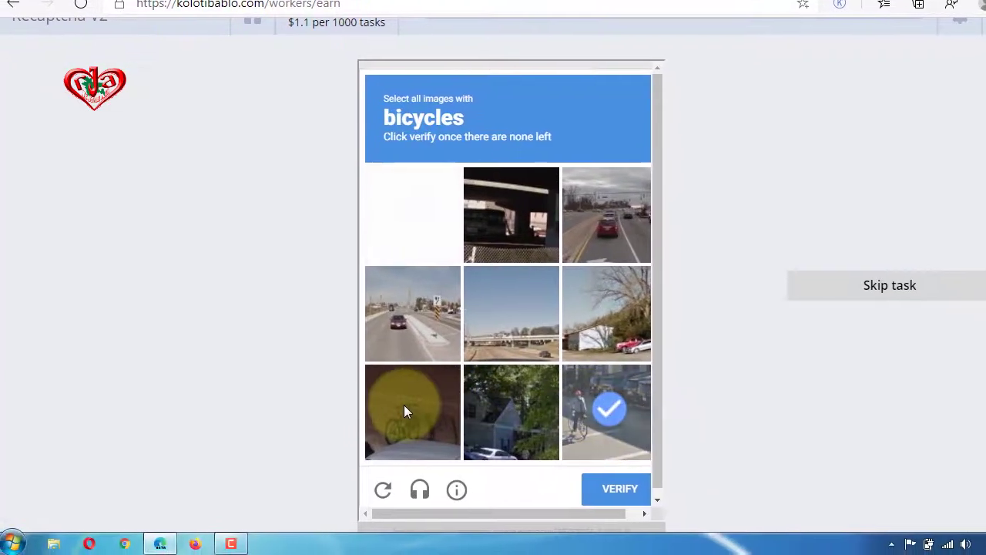
click(419, 446)
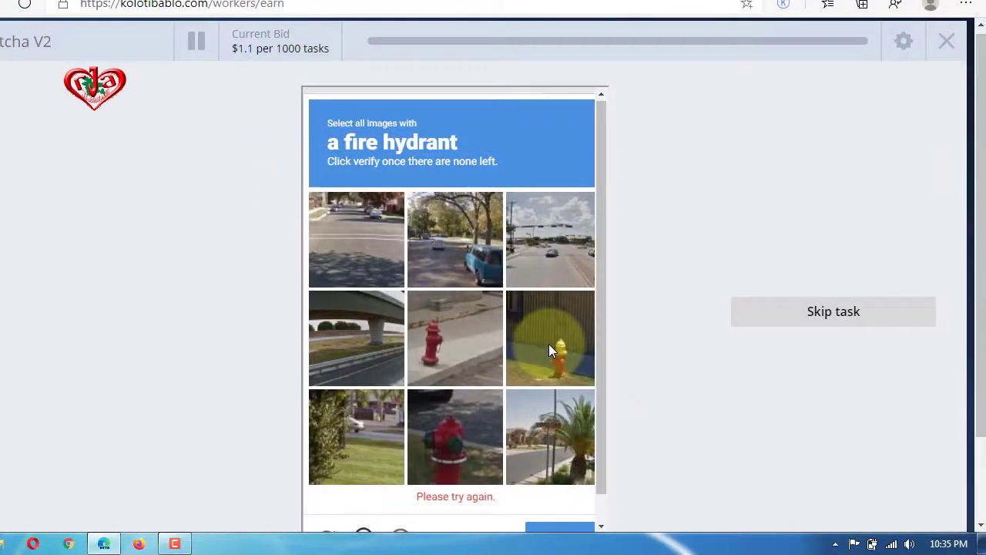
- Mark the four fire hydrant tiles, including one replacement, and verify with Enter
click(549, 351)
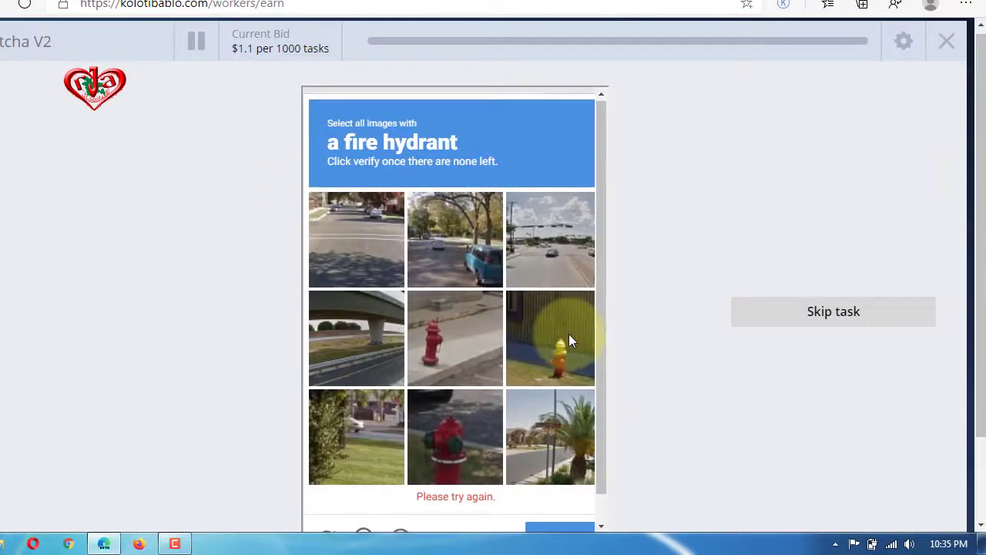
click(455, 370)
click(446, 453)
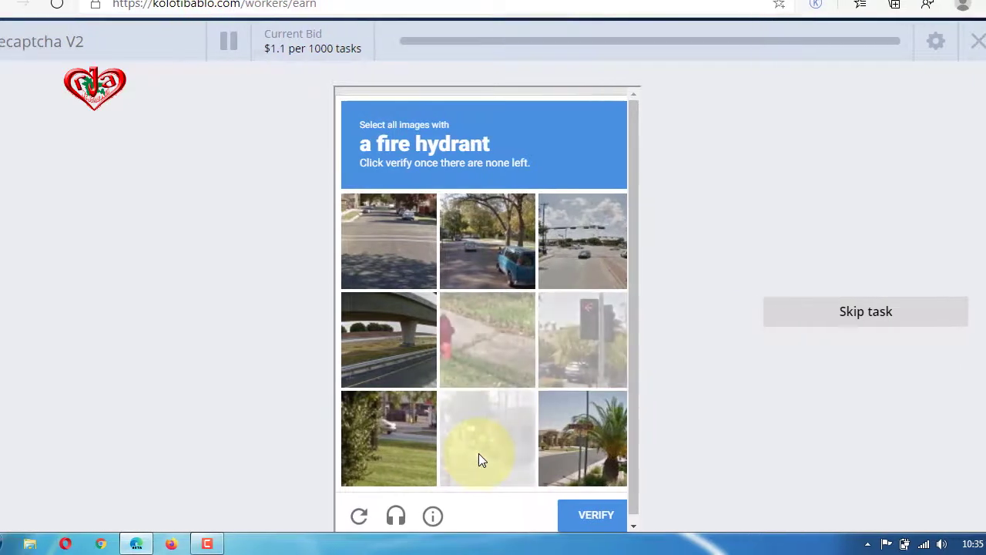
click(505, 356)
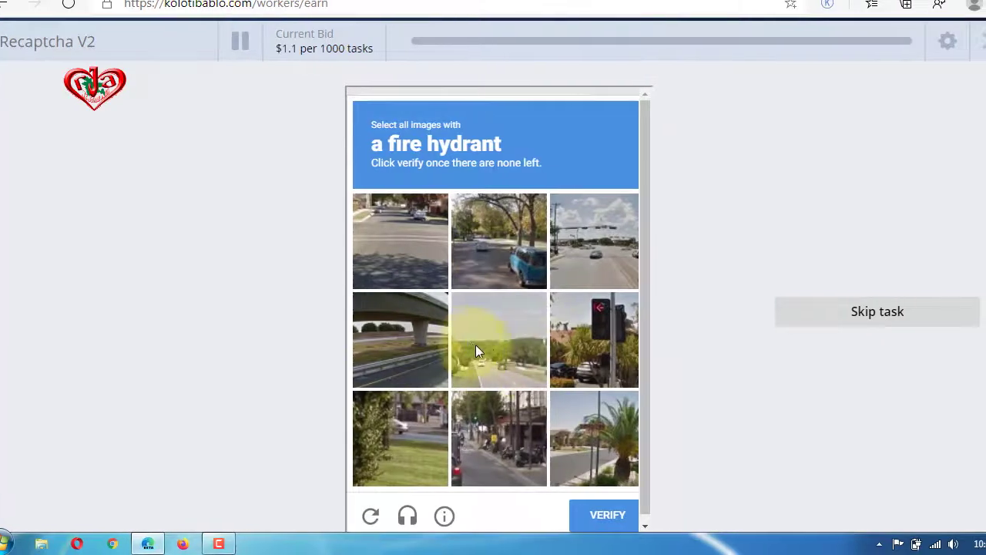
key(Return)
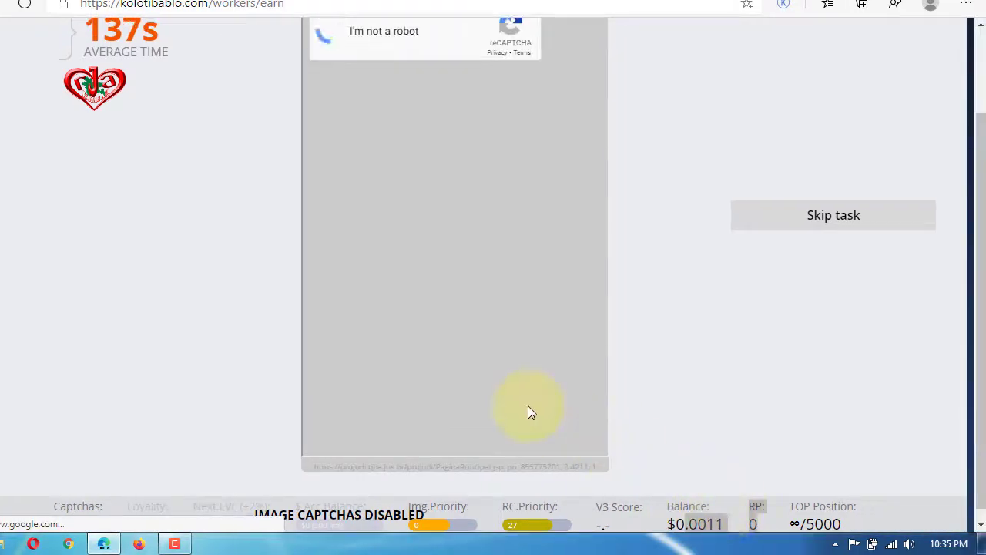
- Mark the seven traffic-light tiles in the first grid and press NEXT
scroll(530, 413, up, 2)
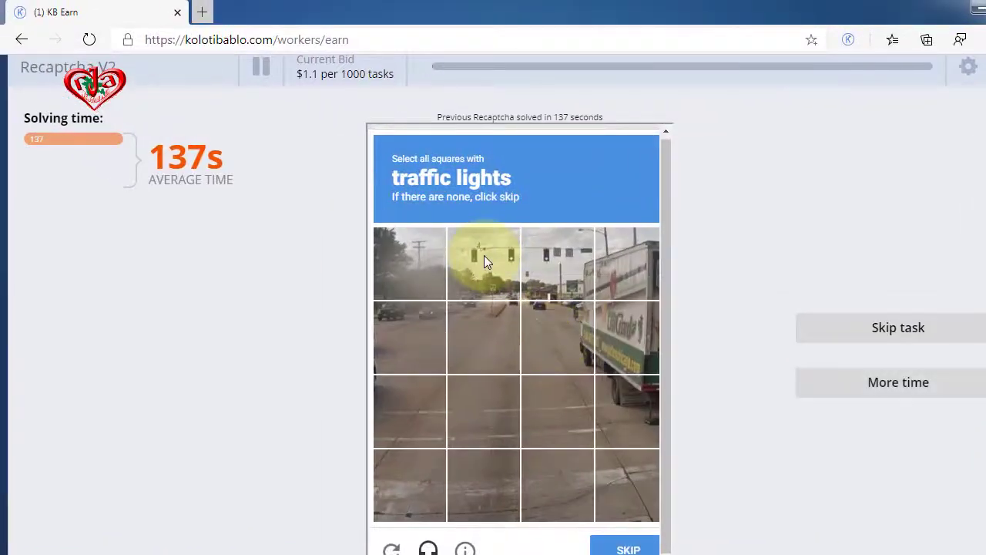
click(523, 260)
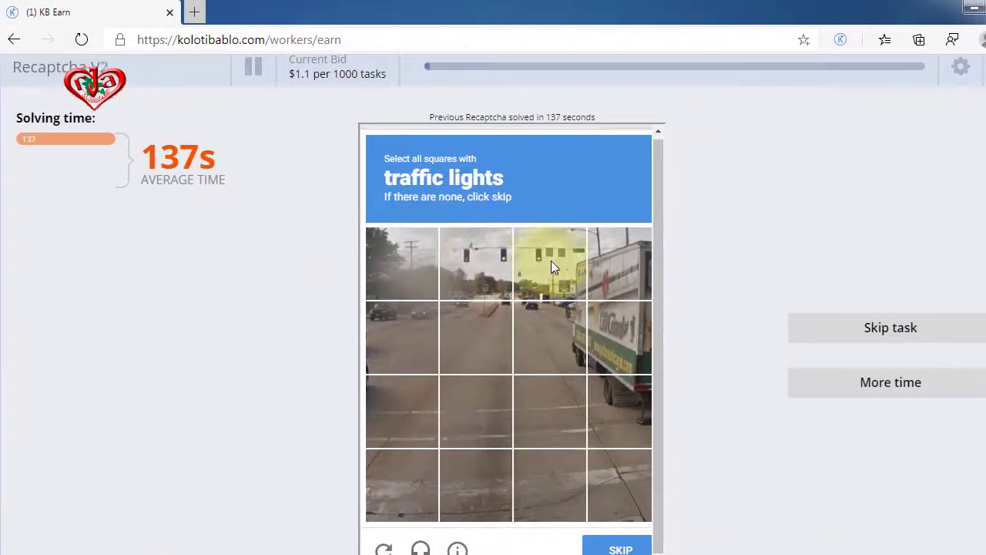
click(474, 262)
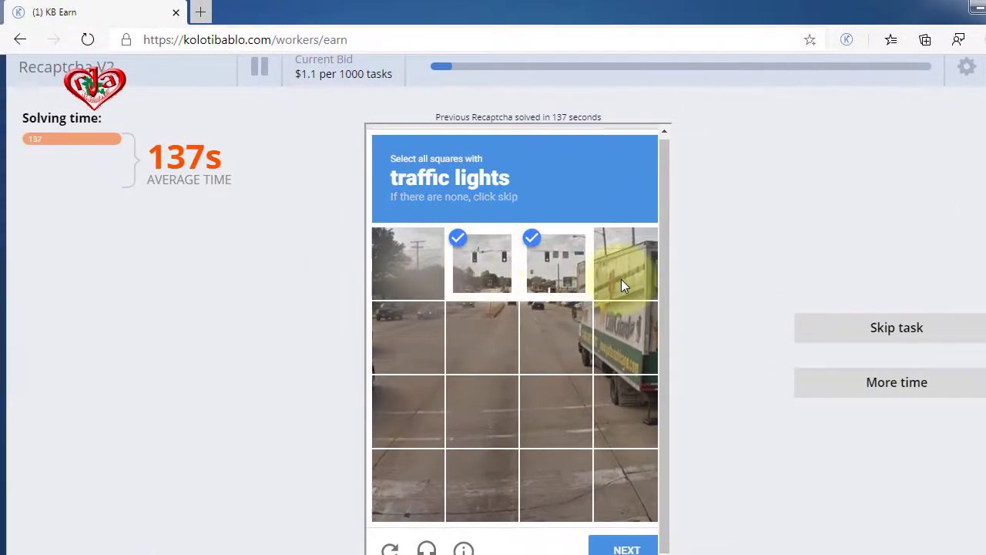
click(376, 265)
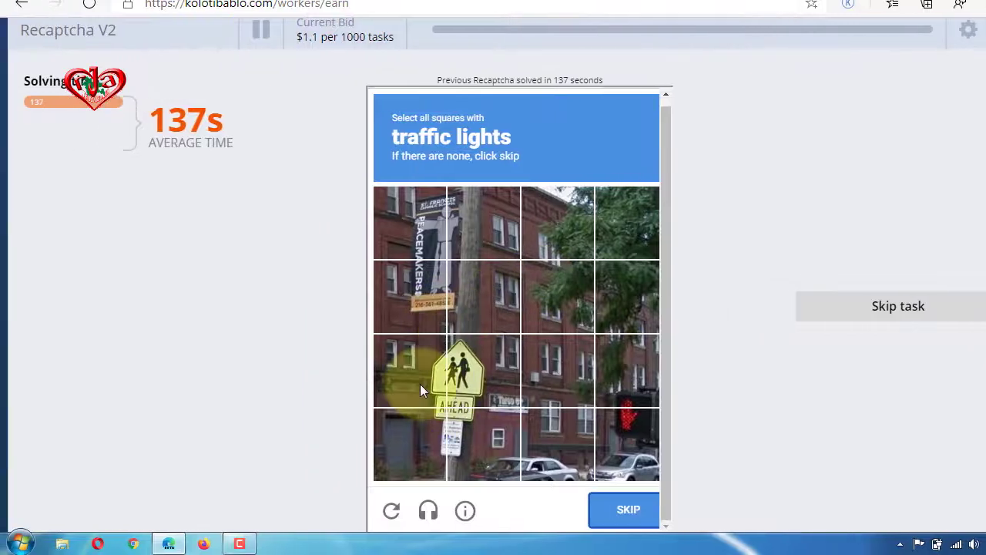
click(420, 384)
click(467, 359)
click(477, 440)
click(416, 439)
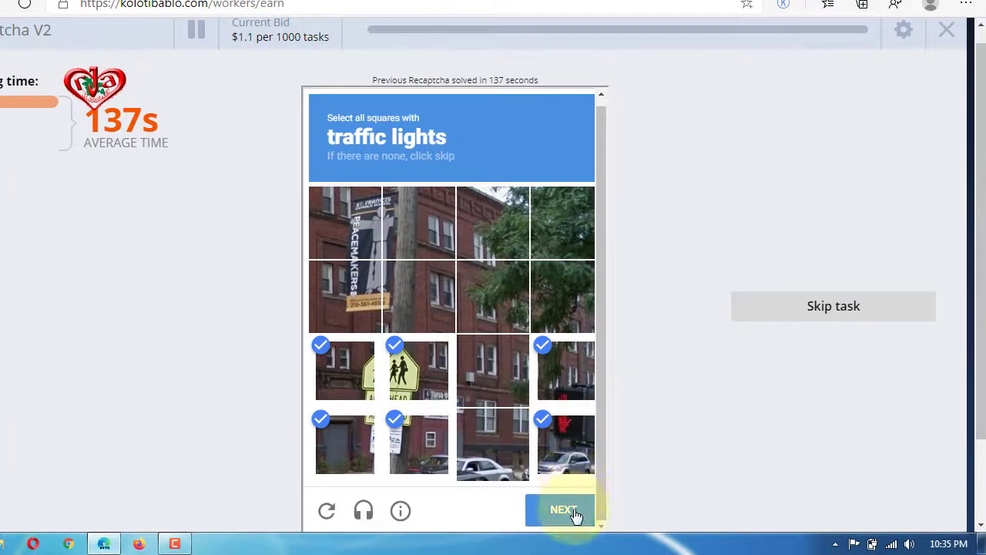
click(575, 513)
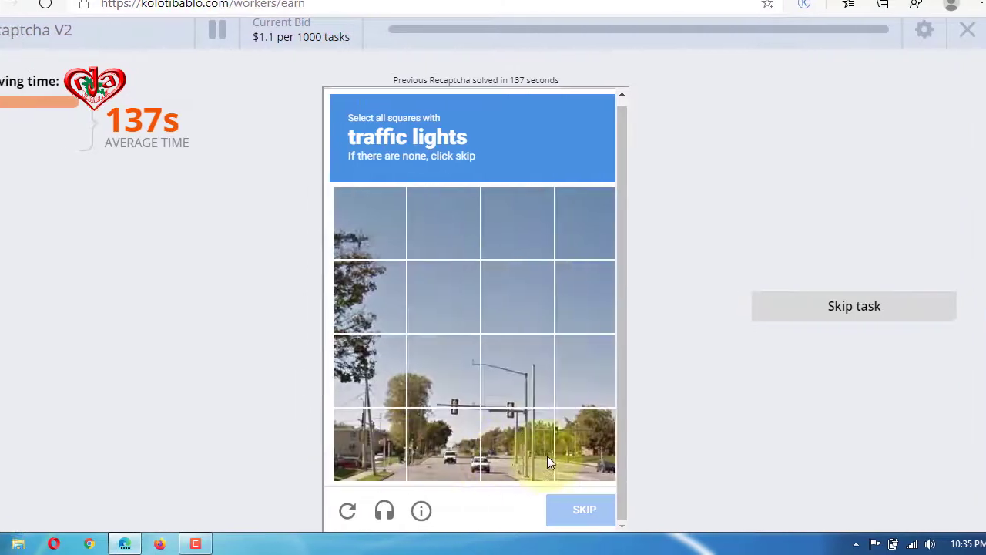
- Mark four traffic-light tiles and submit, then submit the fire hydrant grid
click(485, 386)
click(484, 436)
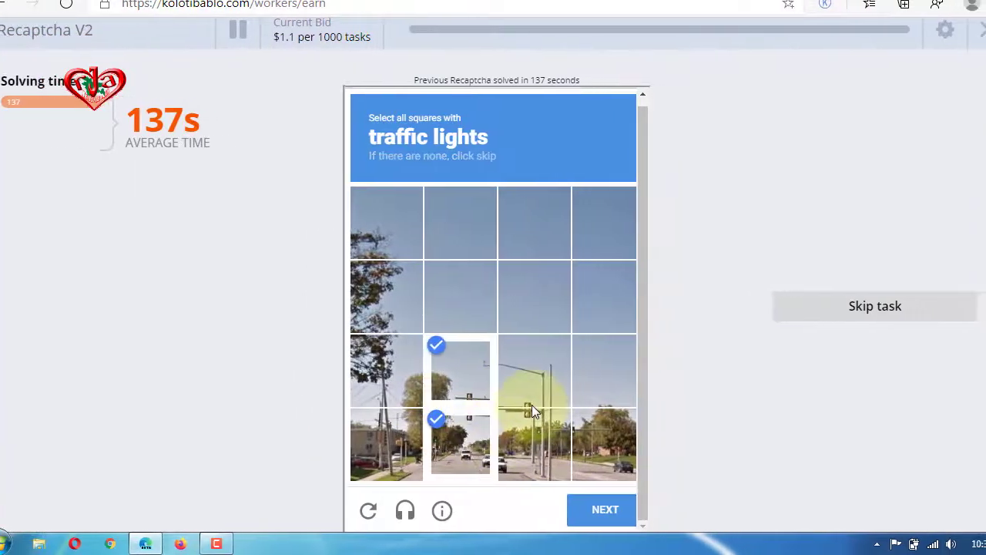
click(532, 404)
click(500, 429)
click(566, 512)
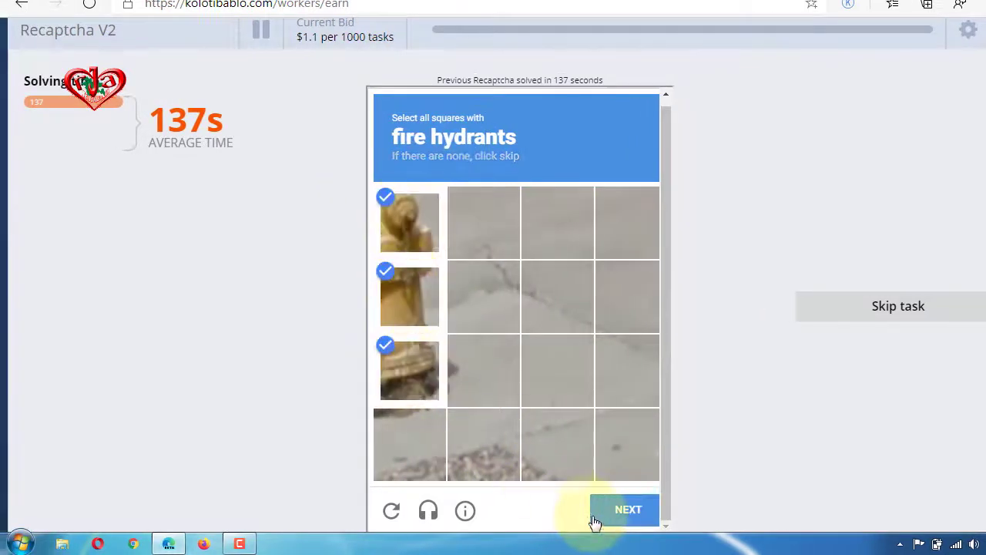
click(595, 523)
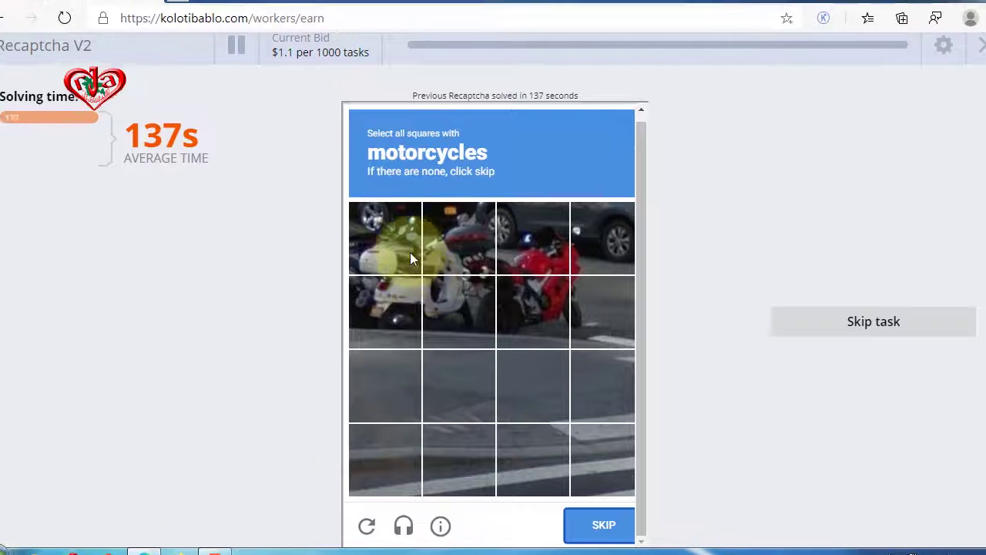
- Mark the eight motorcycle tiles and press VERIFY
click(346, 225)
click(346, 299)
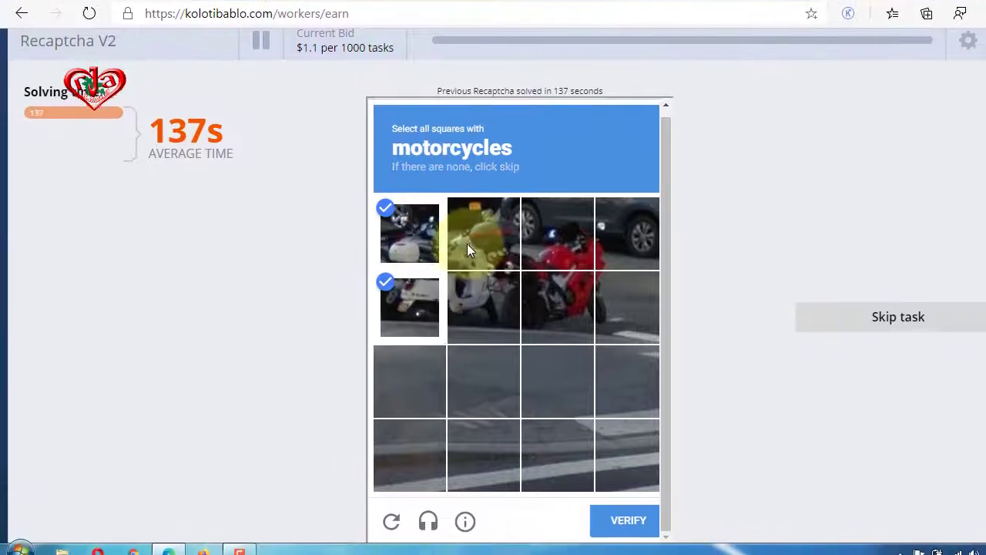
click(467, 244)
click(478, 307)
click(551, 232)
click(541, 303)
click(601, 295)
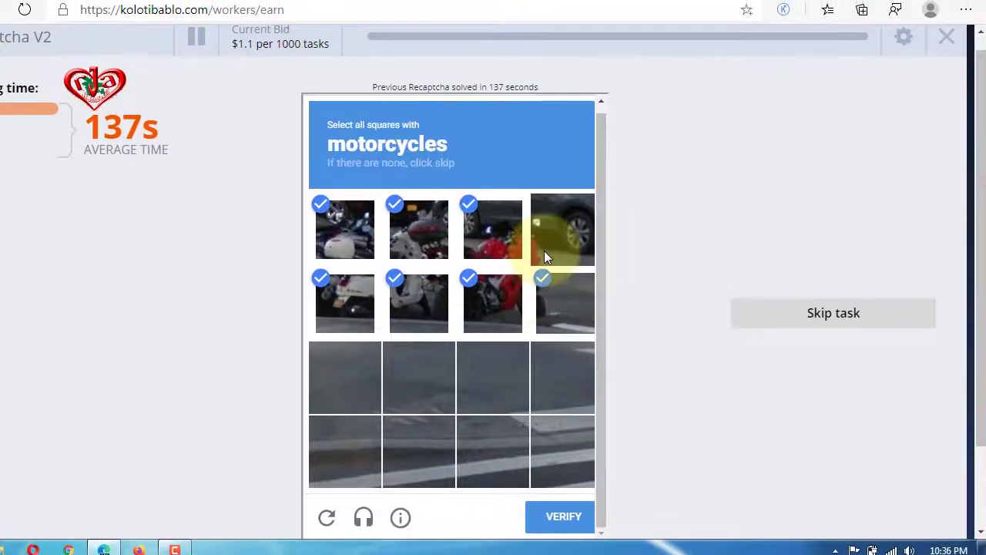
click(544, 252)
click(565, 508)
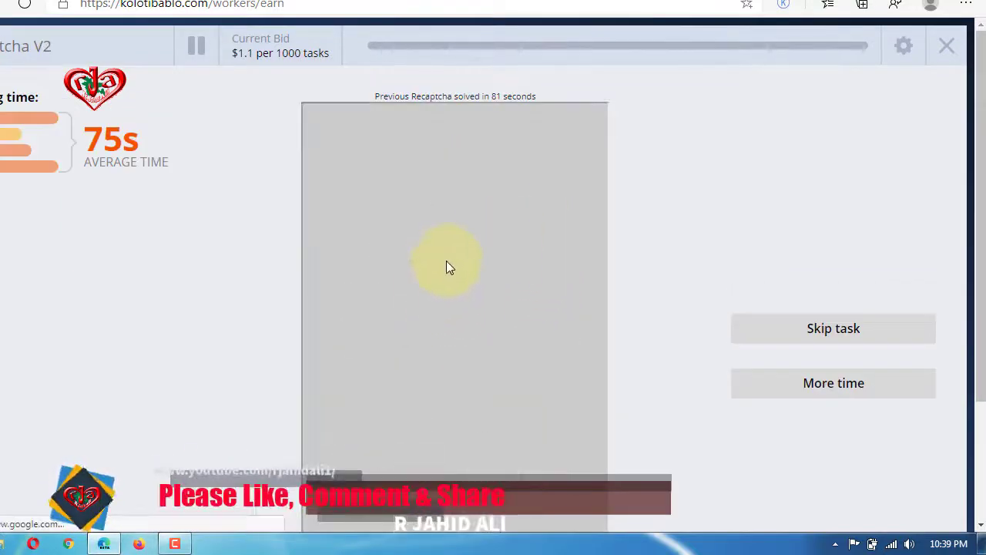
- Submit the six bus tiles, then the two third-row traffic-light tiles
scroll(434, 285, down, 1)
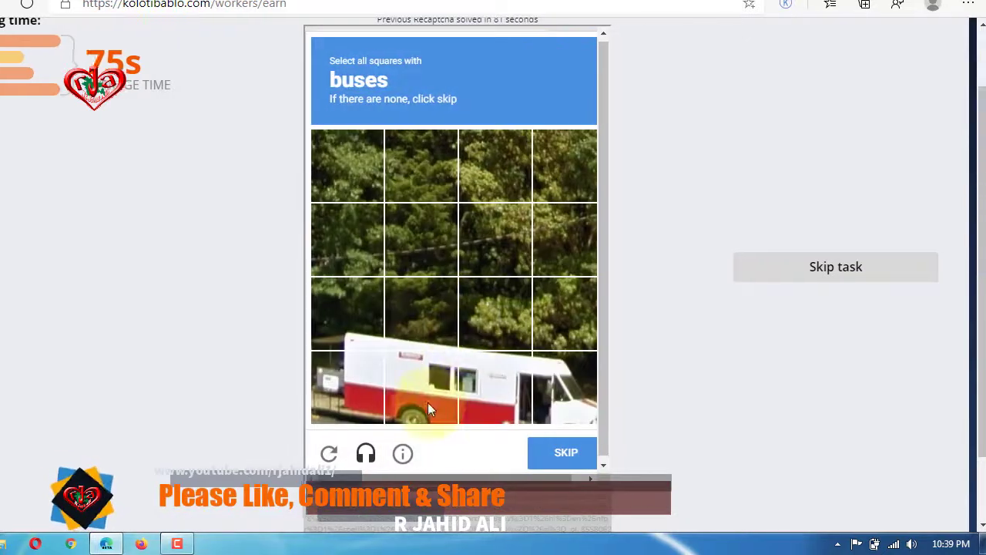
click(423, 385)
click(484, 385)
click(557, 385)
click(630, 385)
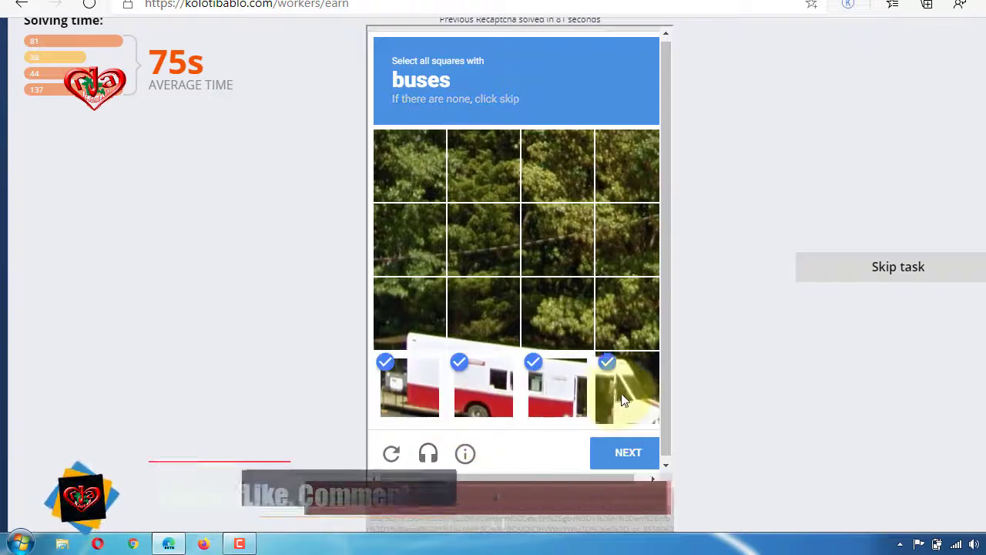
click(412, 316)
click(482, 315)
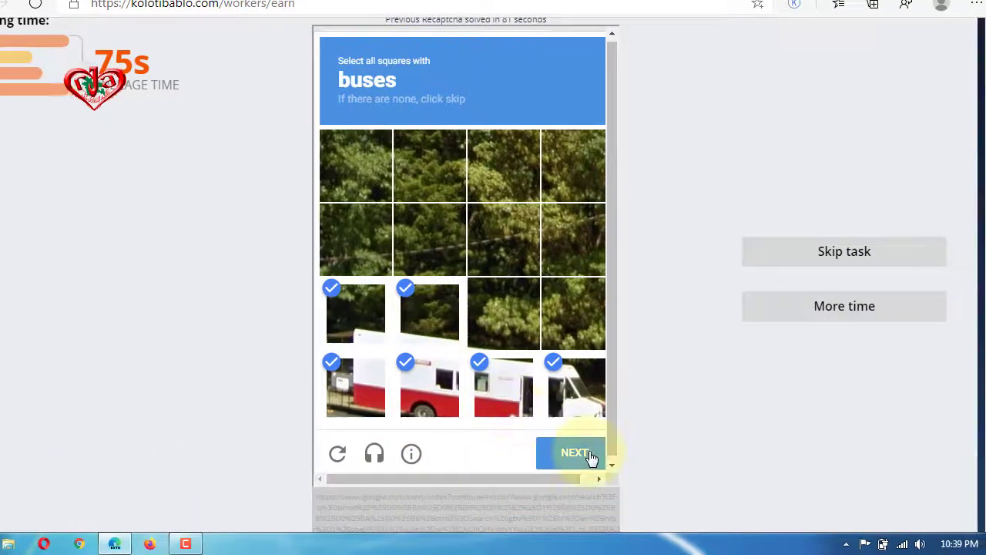
click(577, 453)
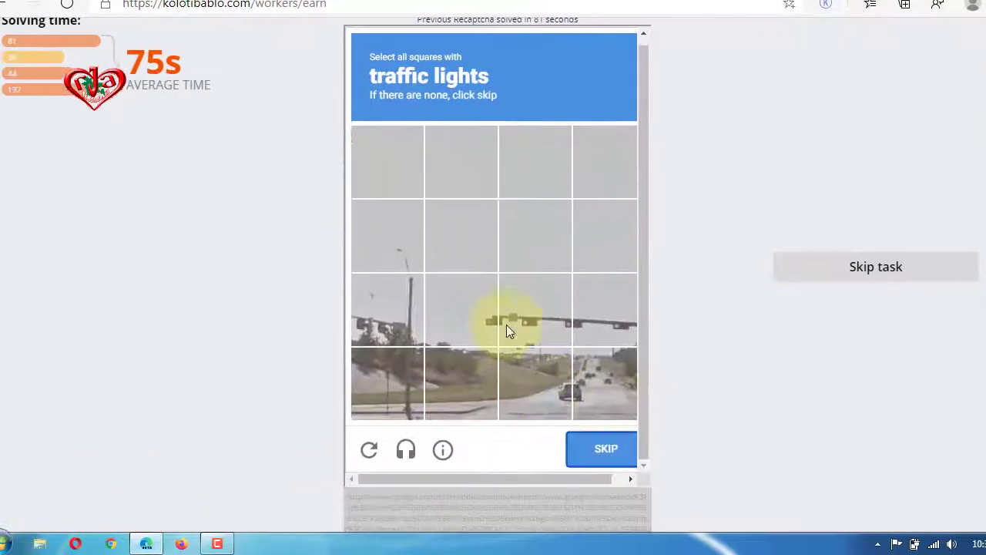
click(496, 335)
click(431, 324)
click(560, 327)
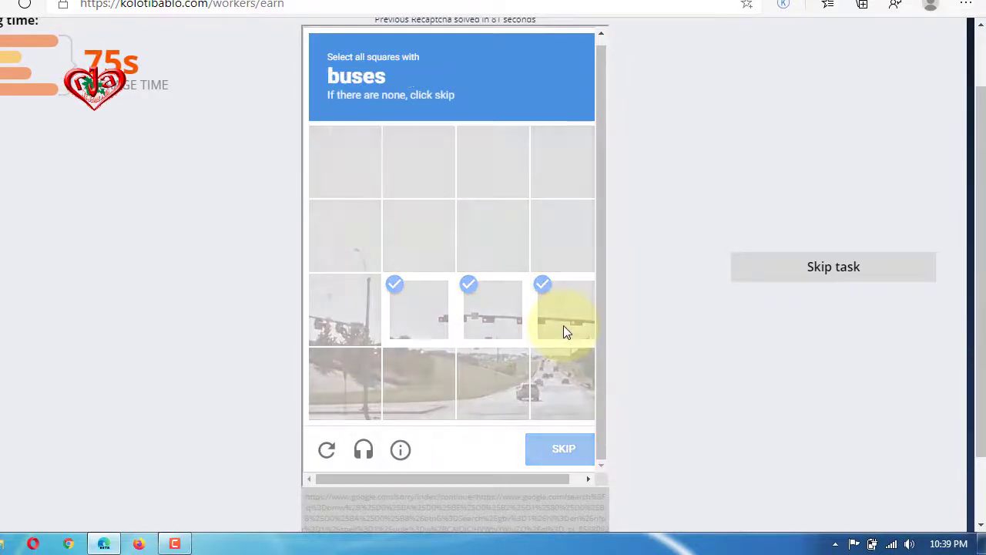
- Mark the traffic-light tiles across the grid, including the bottom row, and submit
click(500, 163)
click(501, 235)
click(501, 308)
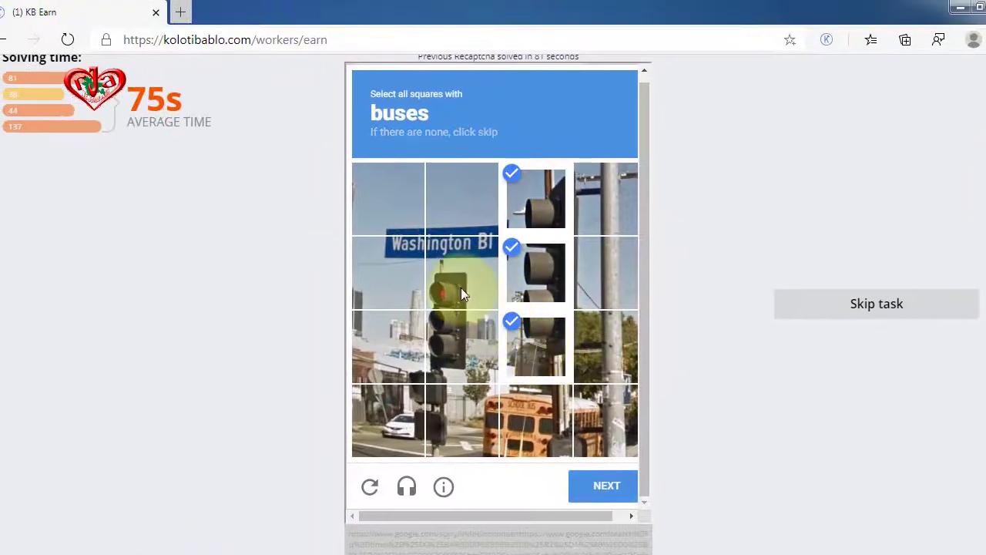
click(428, 234)
click(427, 312)
click(460, 378)
click(416, 381)
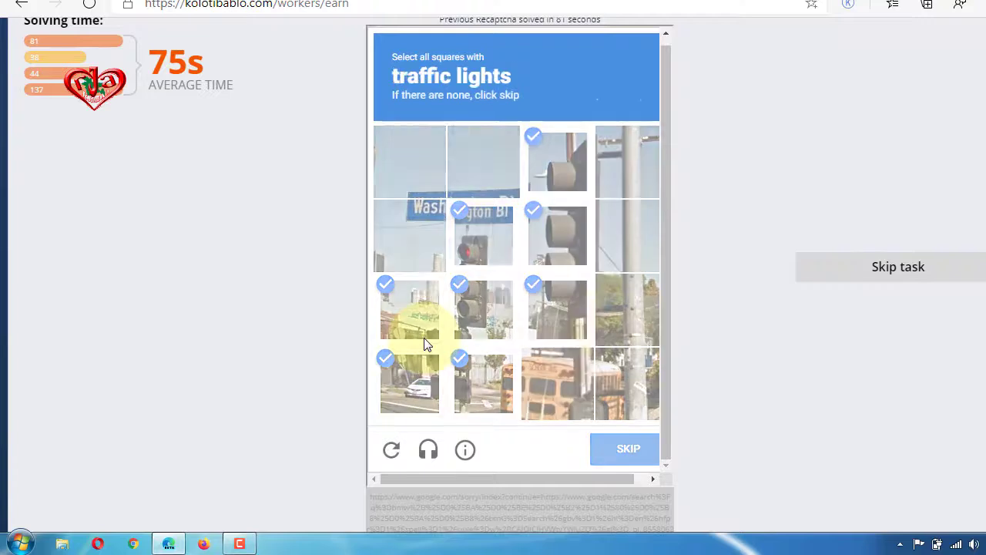
click(436, 374)
click(482, 379)
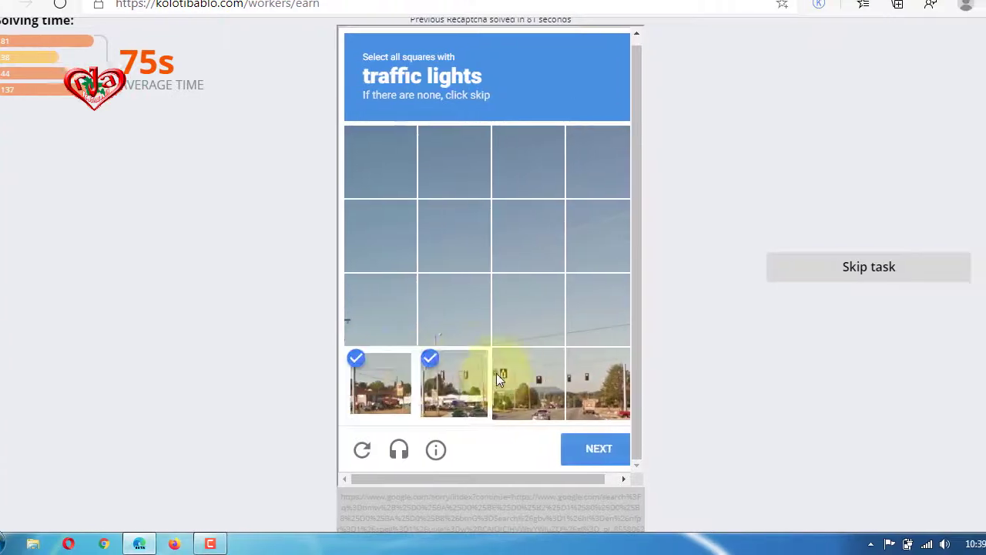
click(557, 379)
click(616, 379)
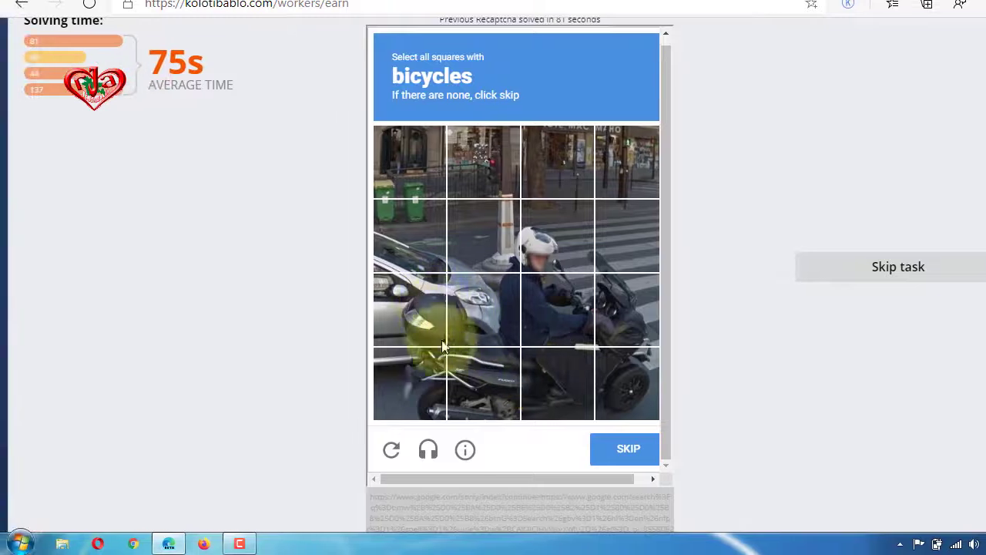
- Verify the six bicycle tiles, then pick two bus images in the new grid
click(416, 312)
click(482, 312)
click(416, 381)
click(481, 381)
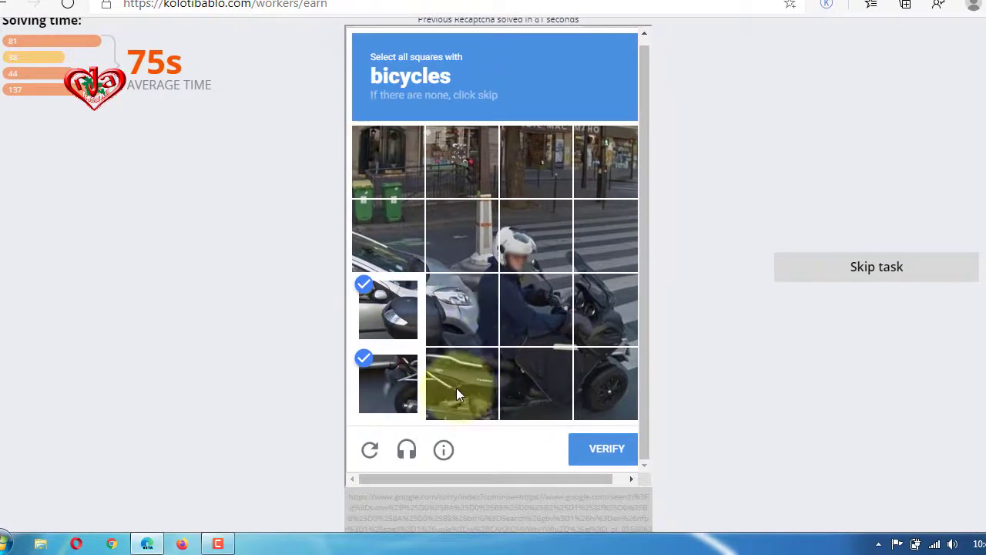
click(389, 166)
click(453, 174)
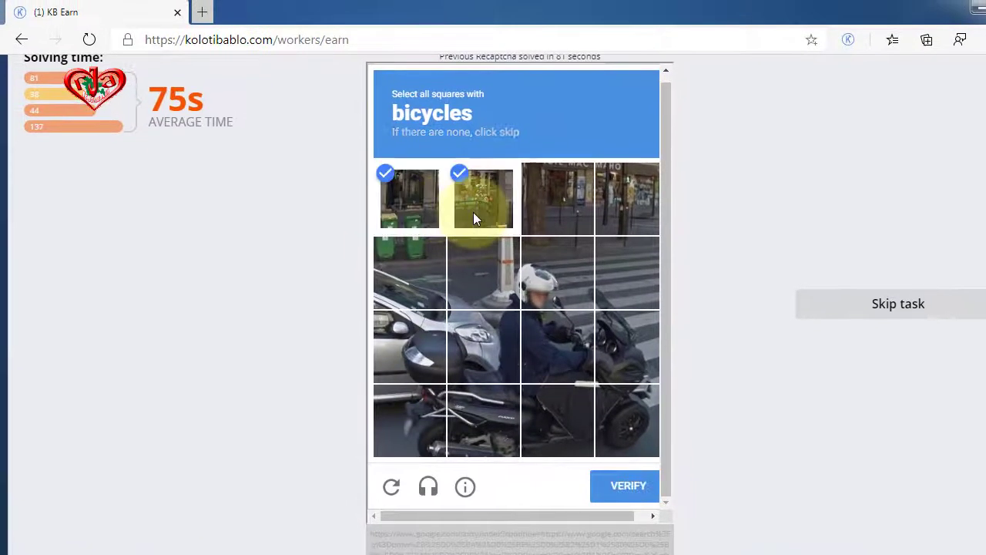
key(Return)
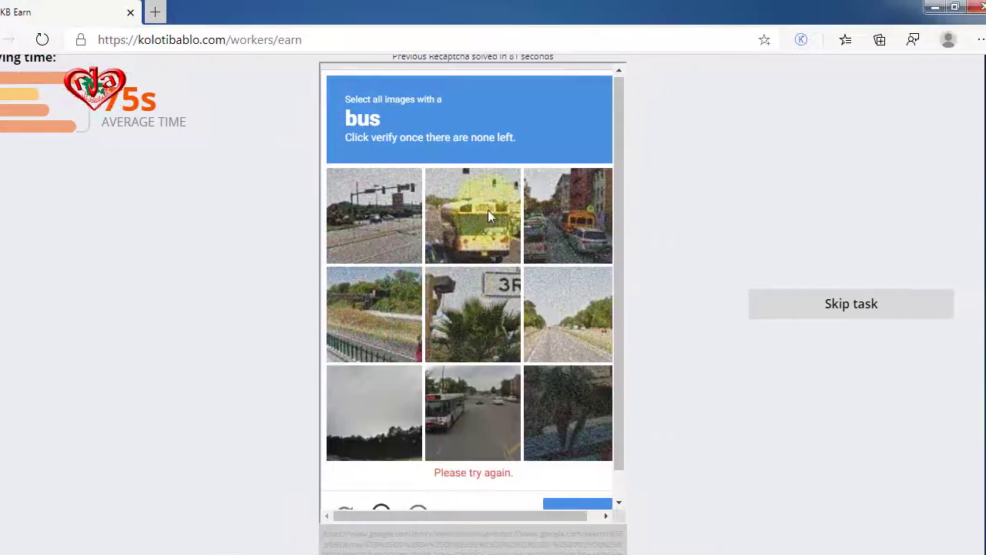
click(539, 223)
click(454, 208)
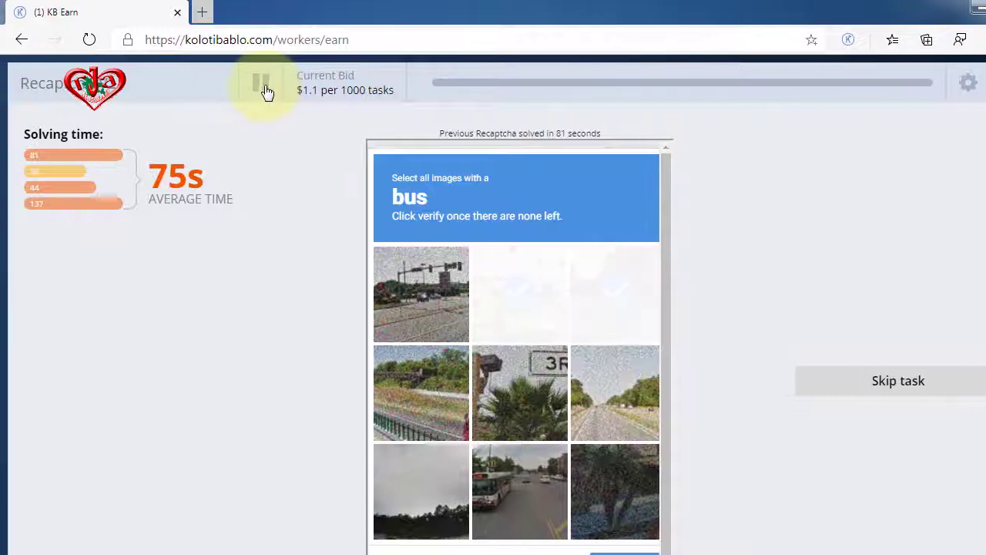
- Pause incoming tasks and mark the last two bus images to finish the current task
click(262, 92)
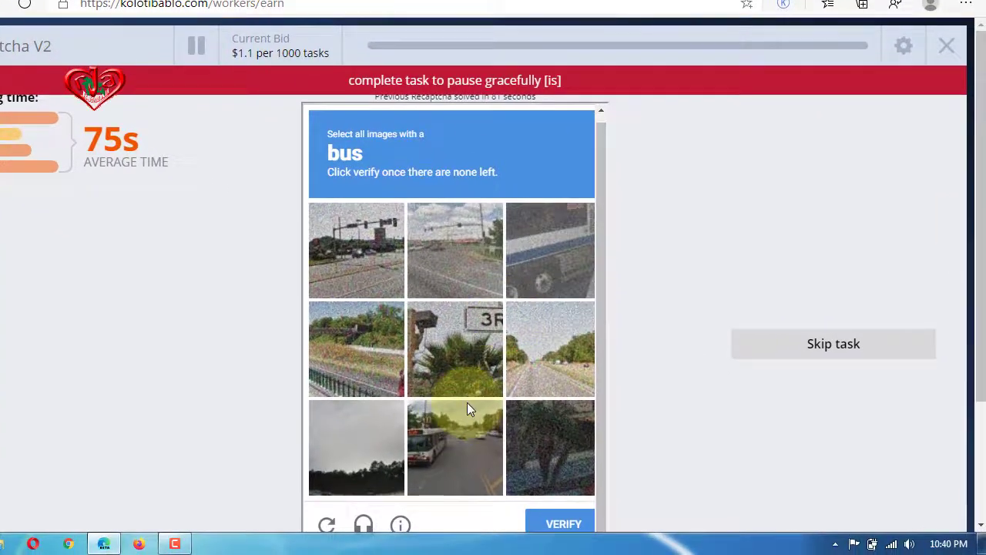
click(493, 424)
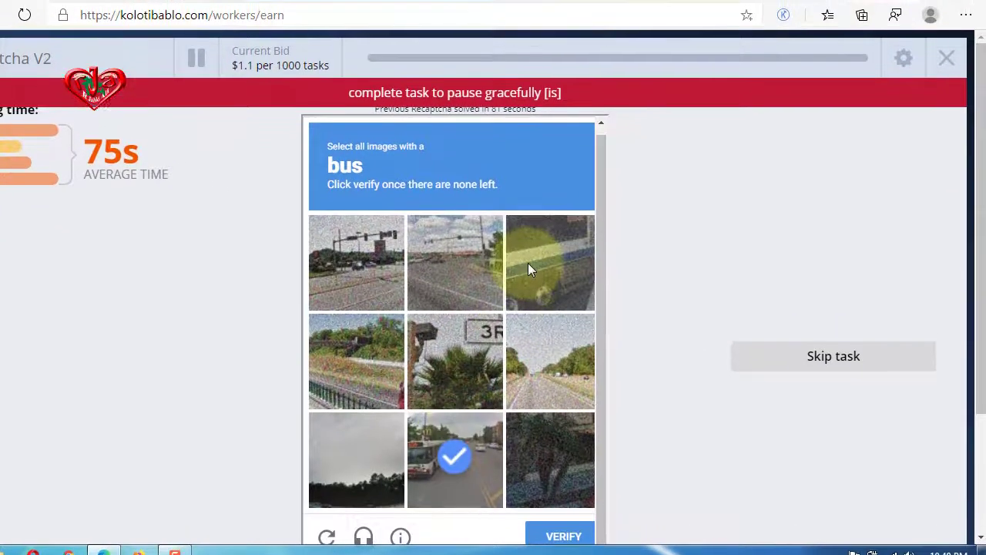
click(559, 269)
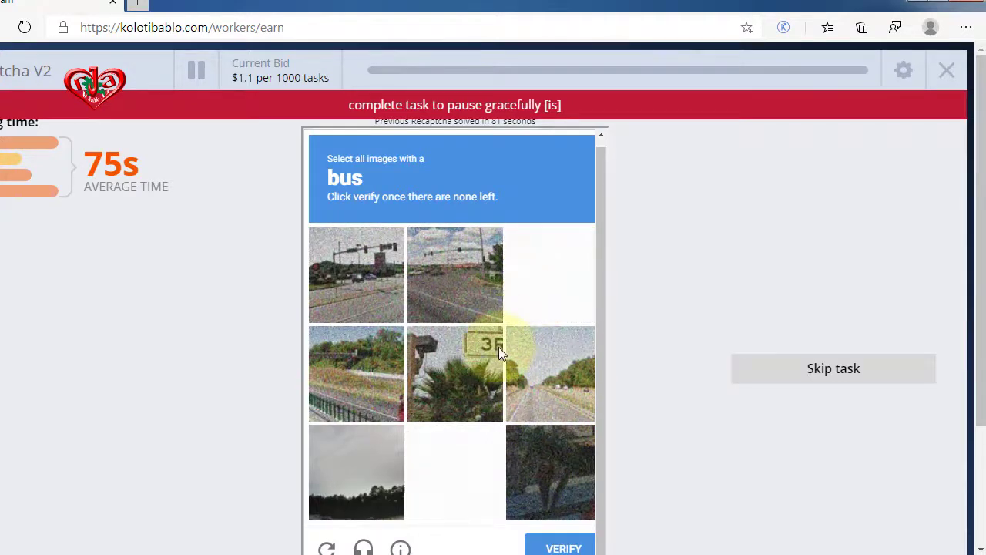
scroll(498, 347, down, 2)
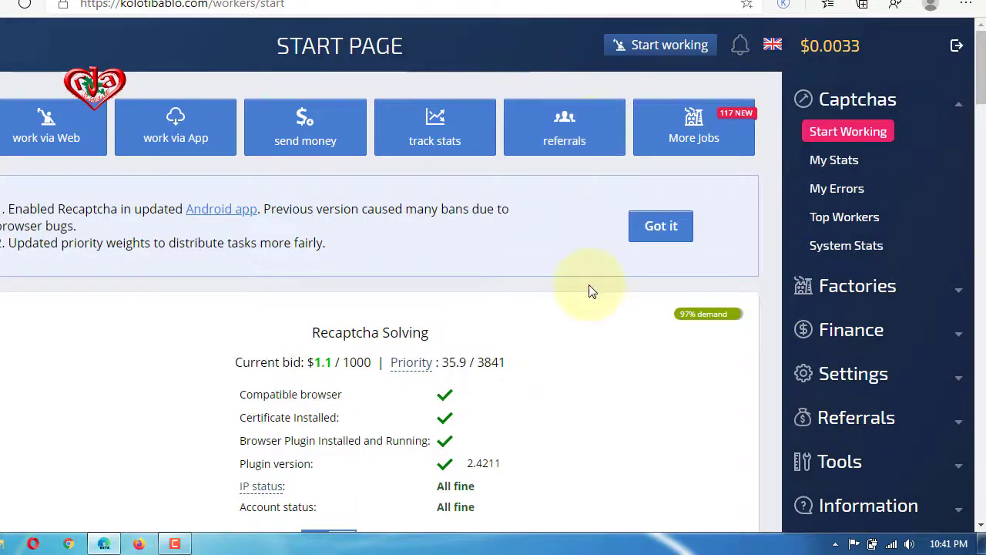
- Close the browser showing the Kolotibablo worker Start Page using its top-right X
scroll(590, 291, down, 2)
scroll(591, 291, up, 2)
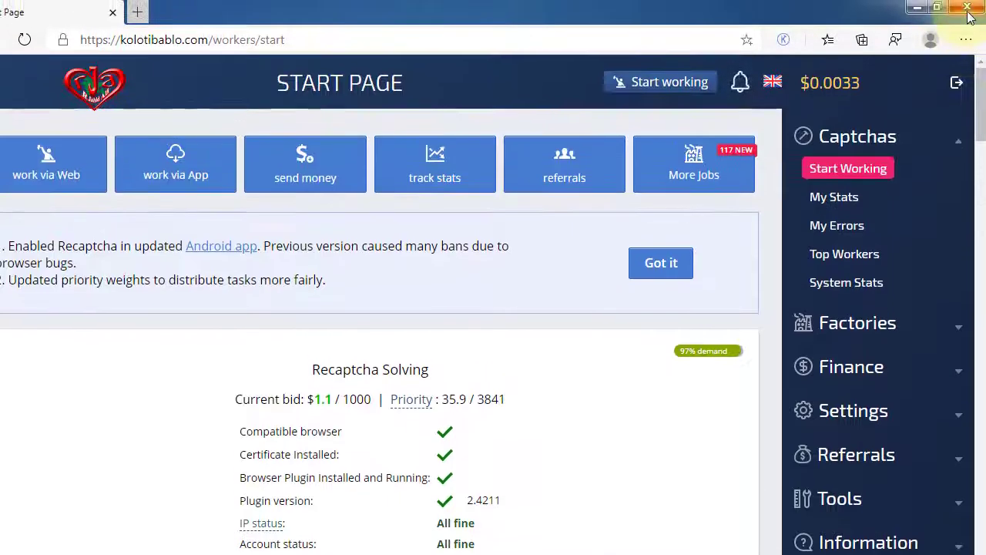
click(968, 10)
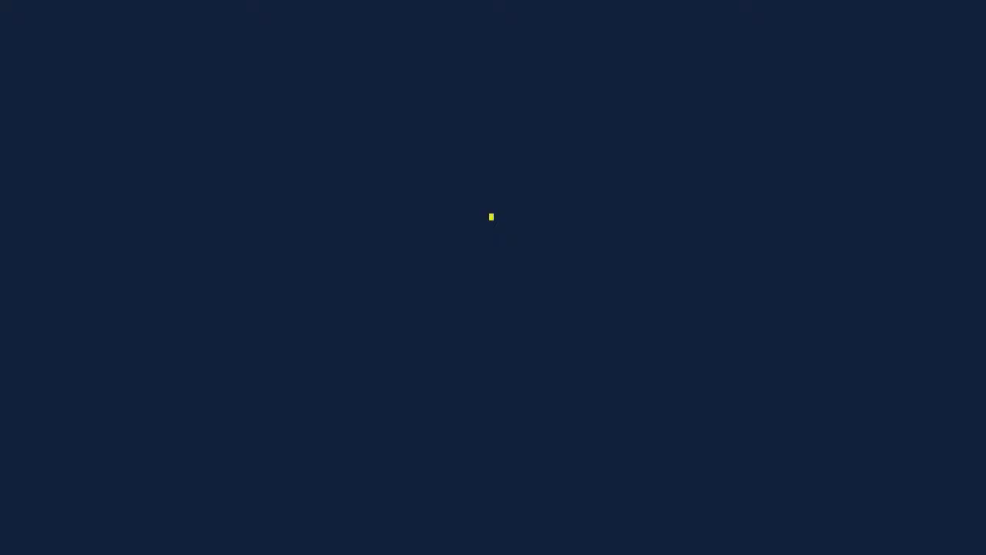